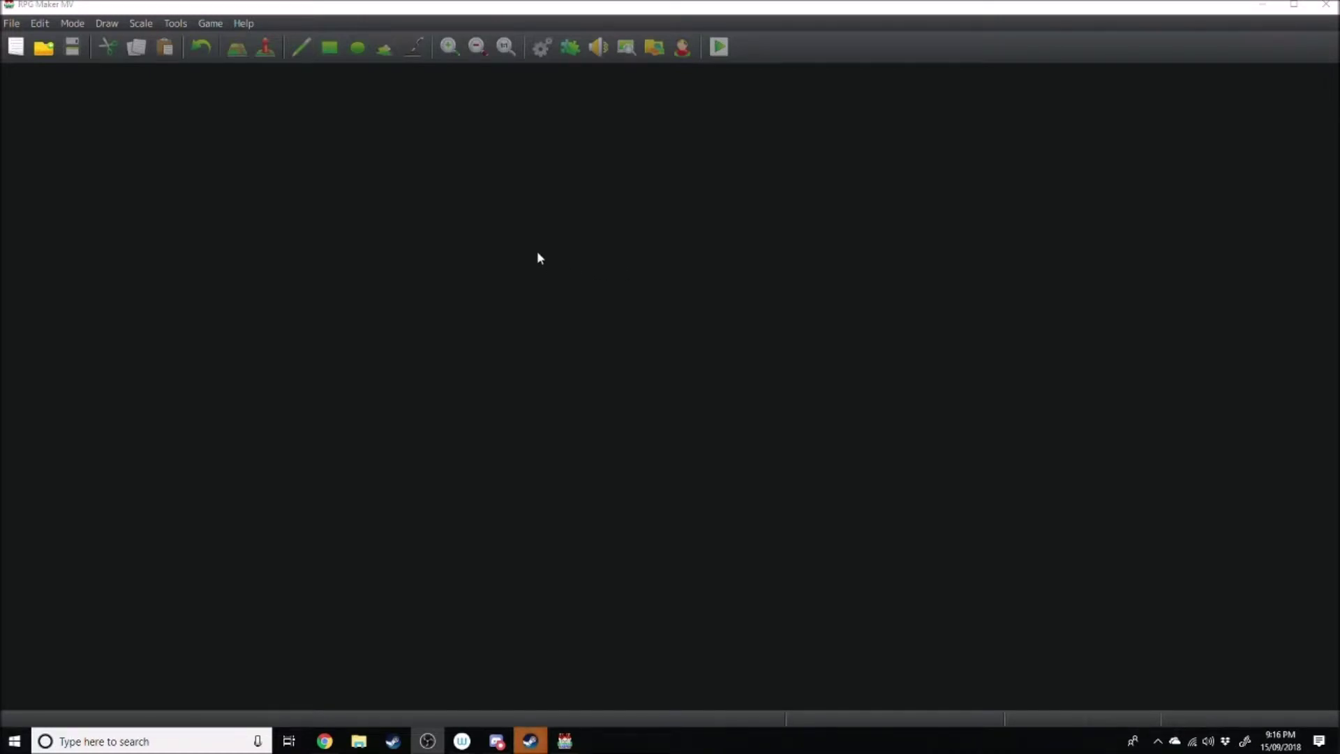
- Start a new project named Tutorial Game and set its game title to Flurgenbast
{"action": "left_click", "coordinate": [14, 25]}
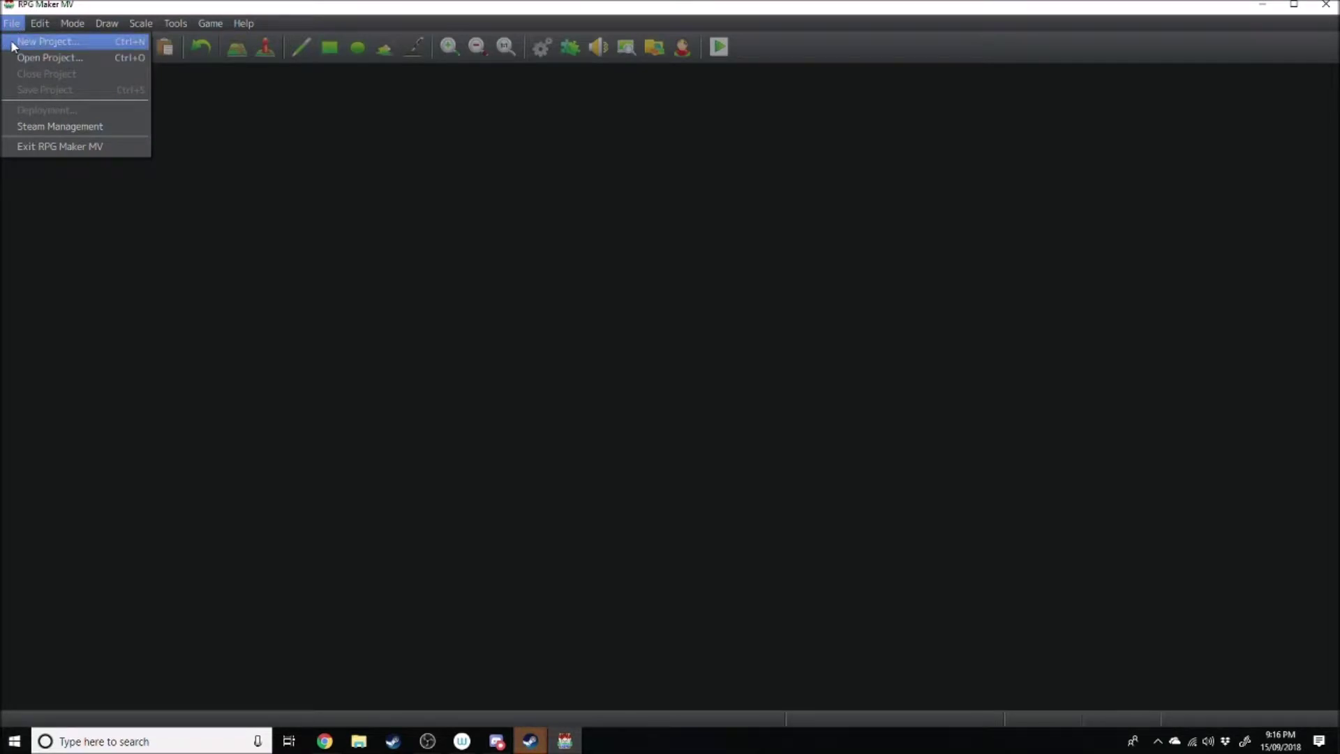
{"action": "left_click", "coordinate": [19, 43]}
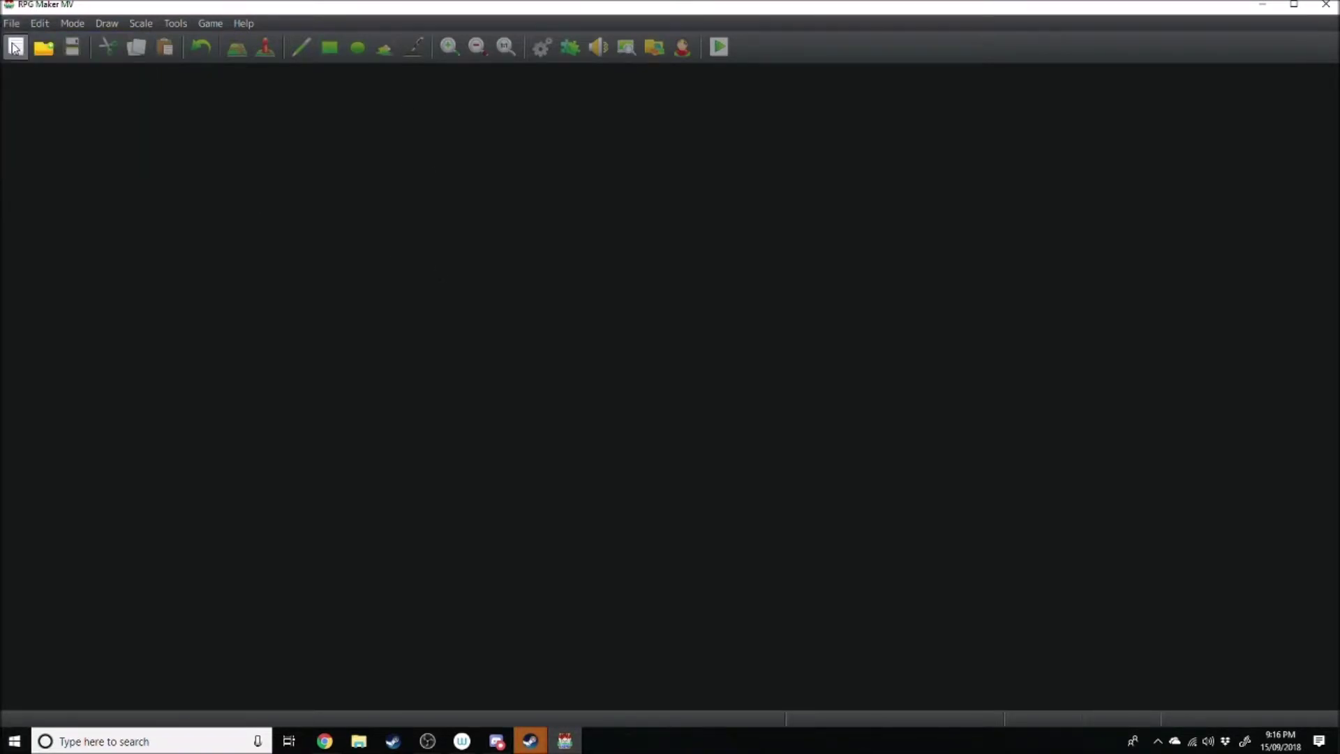
{"action": "left_click", "coordinate": [17, 49]}
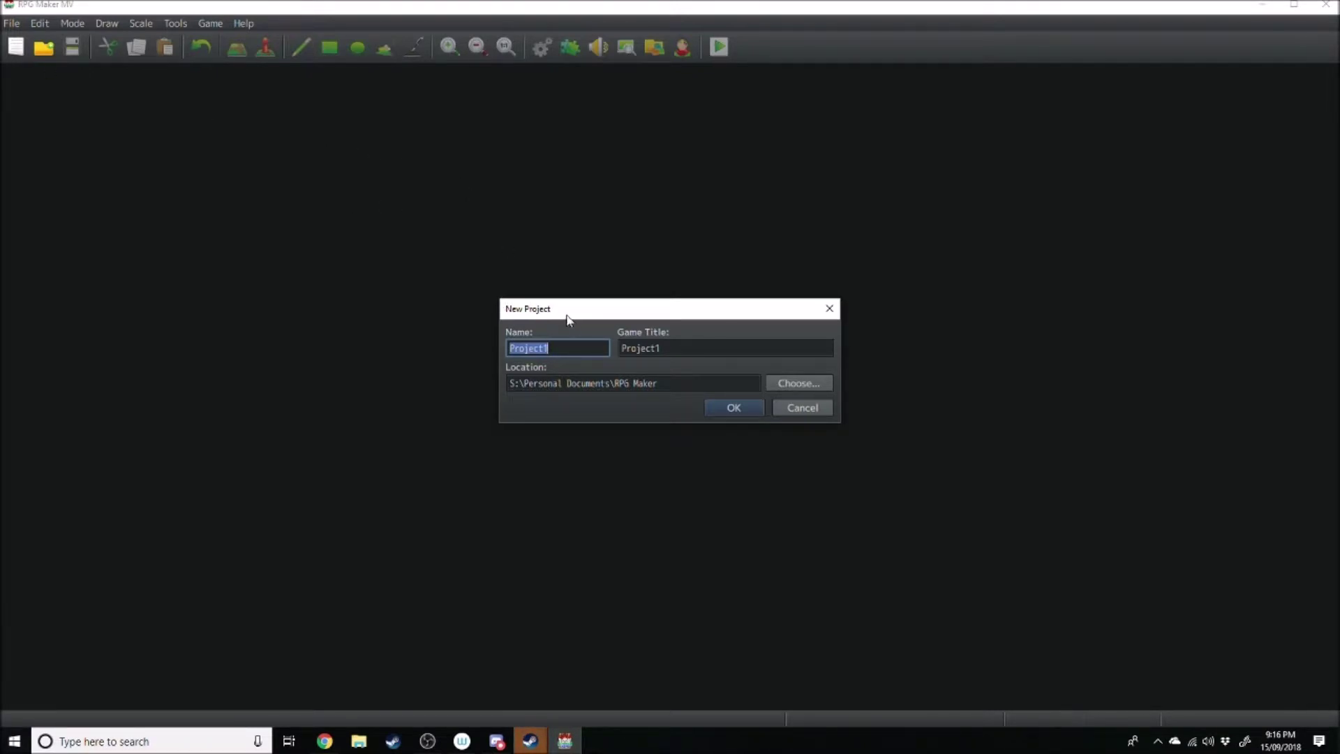
{"action": "left_click", "coordinate": [581, 351]}
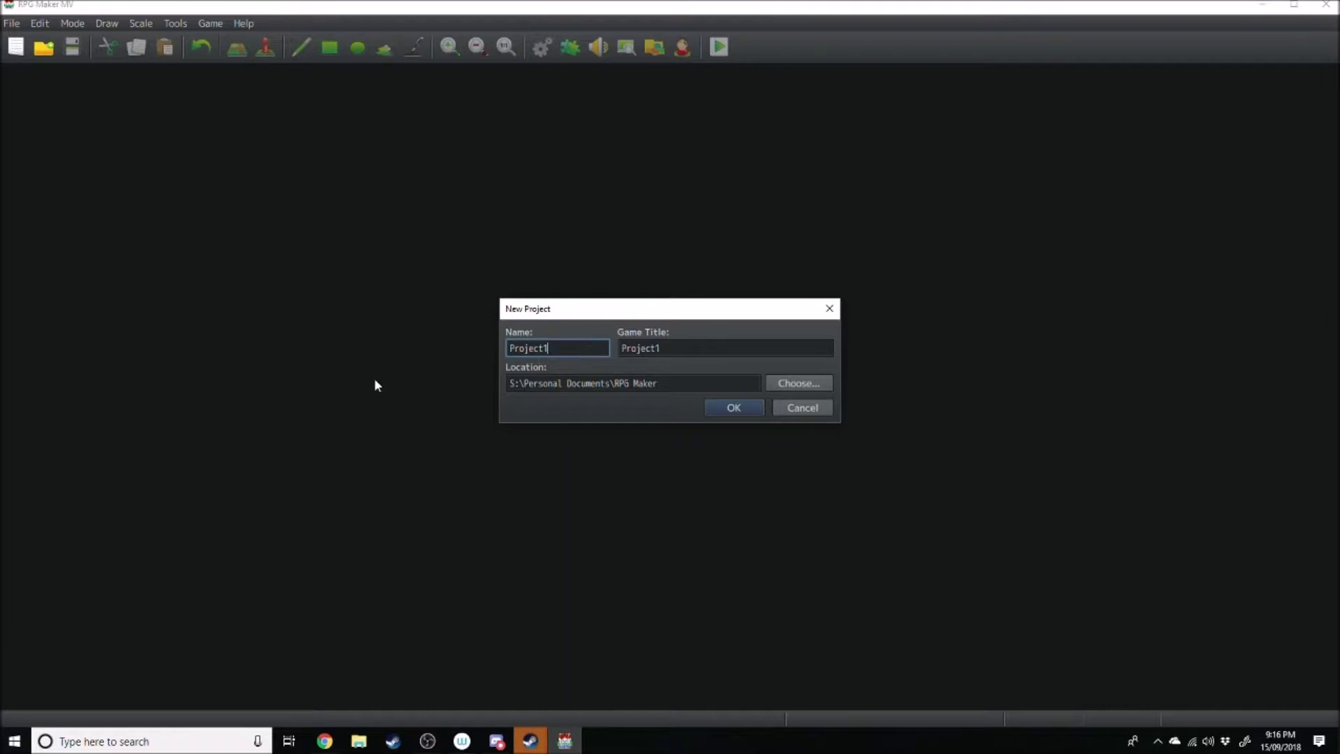
{"action": "double_click", "coordinate": [520, 349]}
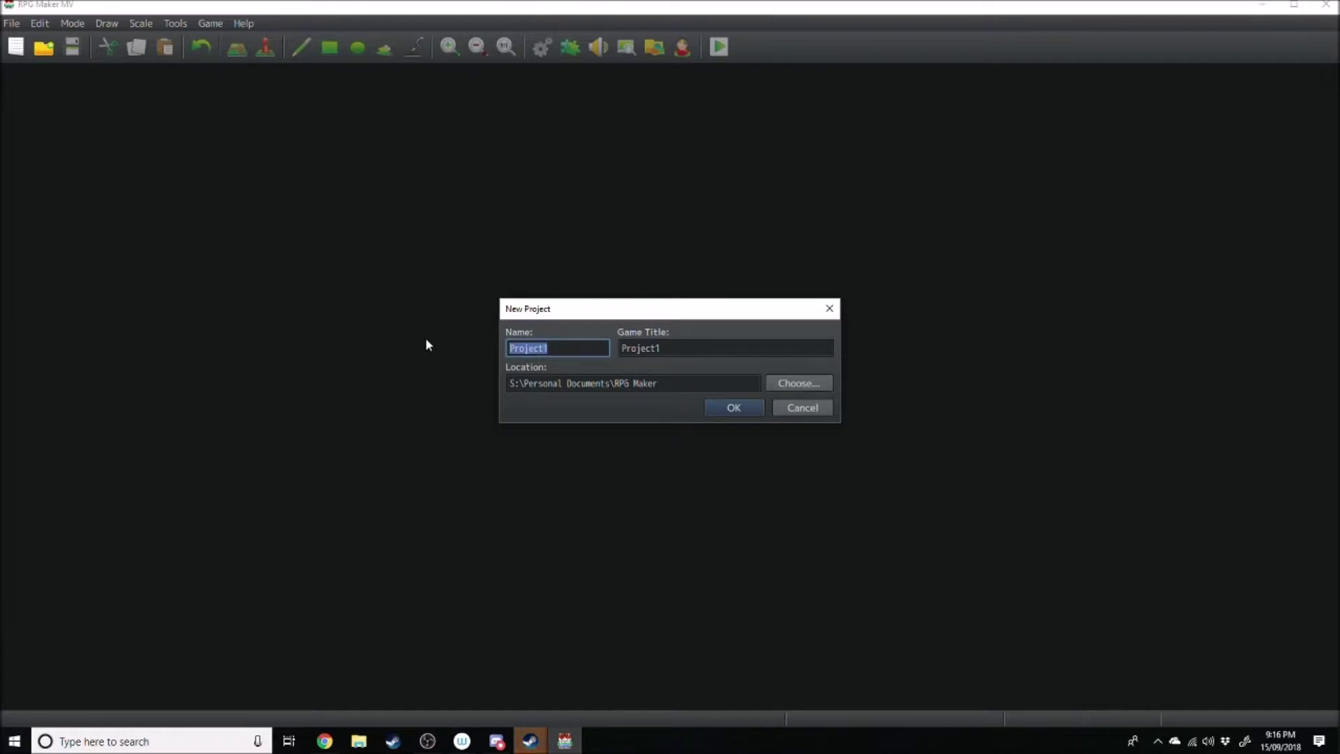
{"action": "type", "text": "Tutorial Game"}
{"action": "triple_click", "coordinate": [702, 350]}
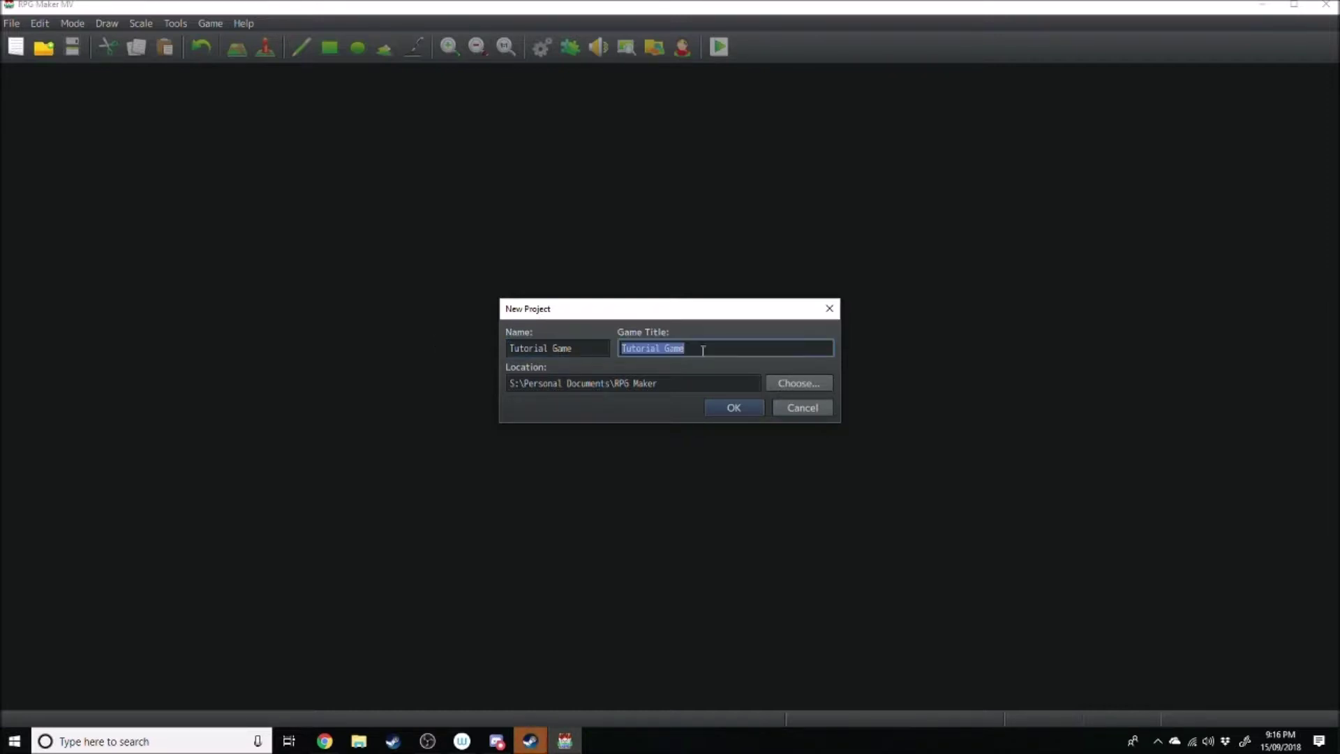
{"action": "left_click_drag", "start_coordinate": [702, 351], "coordinate": [529, 330]}
{"action": "type", "text": "Flurgenbast"}
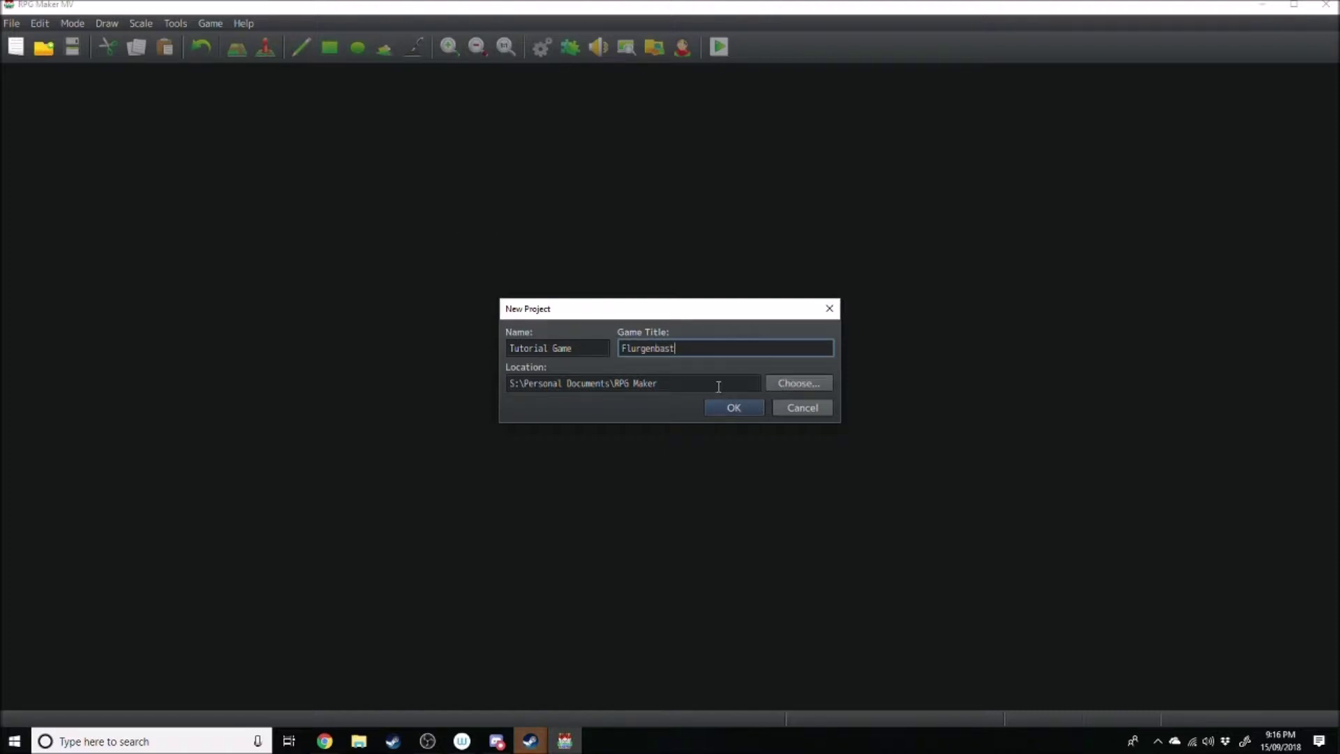
- Check the folder choice, keep S:\Personal Documents\RPG Maker as the location, and create the project
{"action": "double_click", "coordinate": [517, 383]}
{"action": "key", "text": "ctrl+a"}
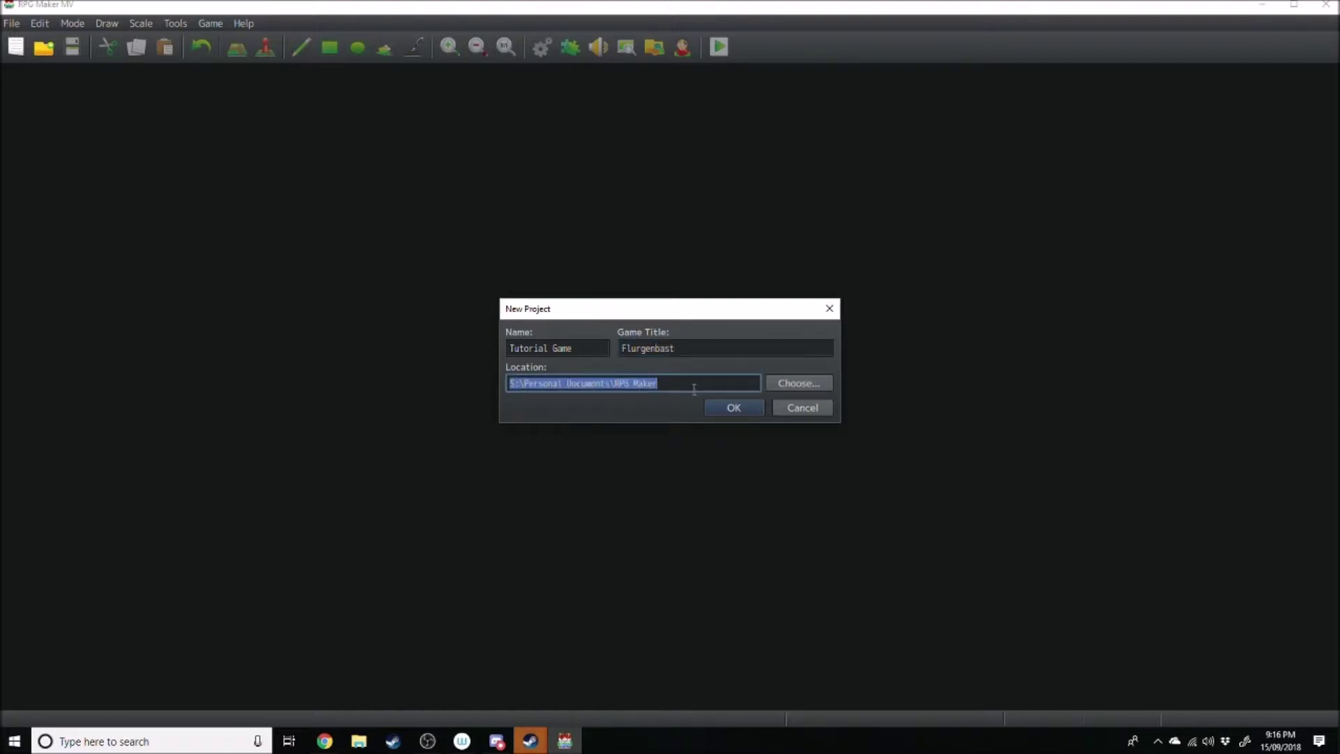
{"action": "left_click", "coordinate": [613, 383]}
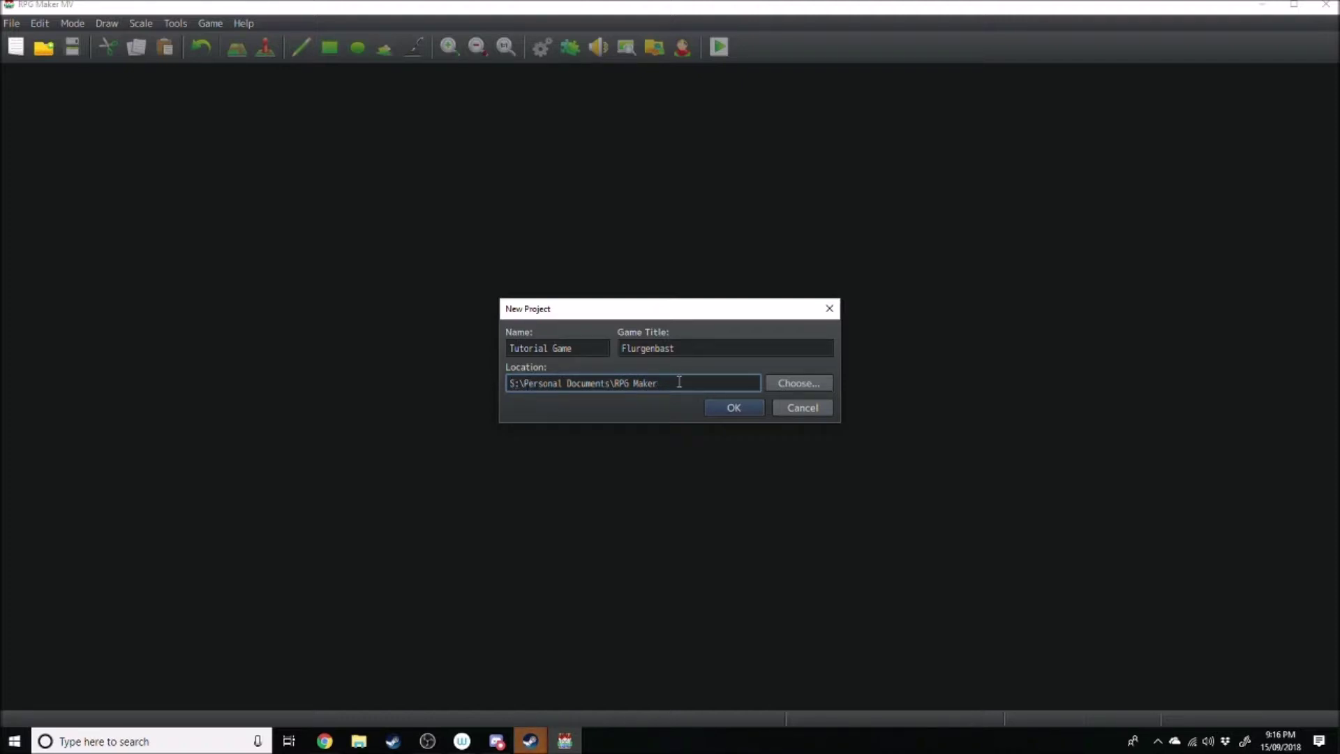
{"action": "left_click_drag", "start_coordinate": [671, 383], "coordinate": [523, 383]}
{"action": "left_click", "coordinate": [530, 383]}
{"action": "left_click", "coordinate": [800, 388]}
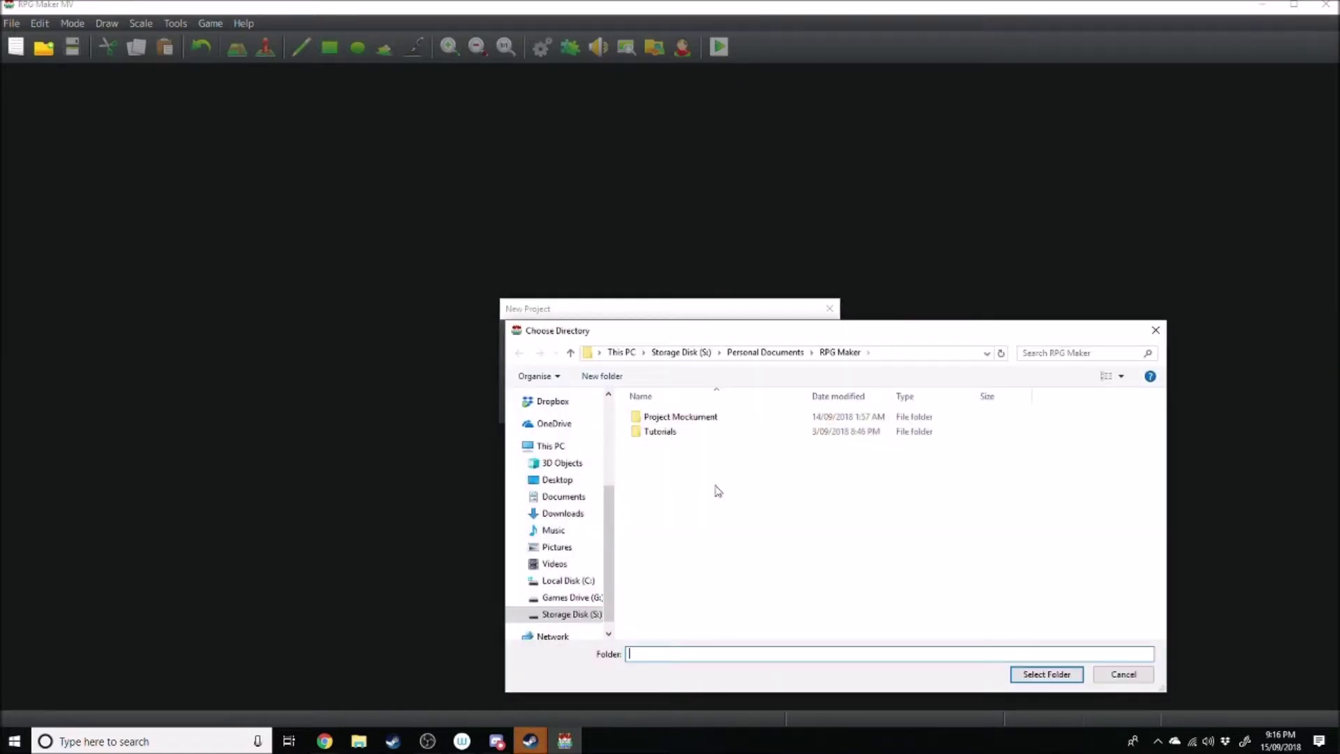
{"action": "left_click", "coordinate": [1155, 330]}
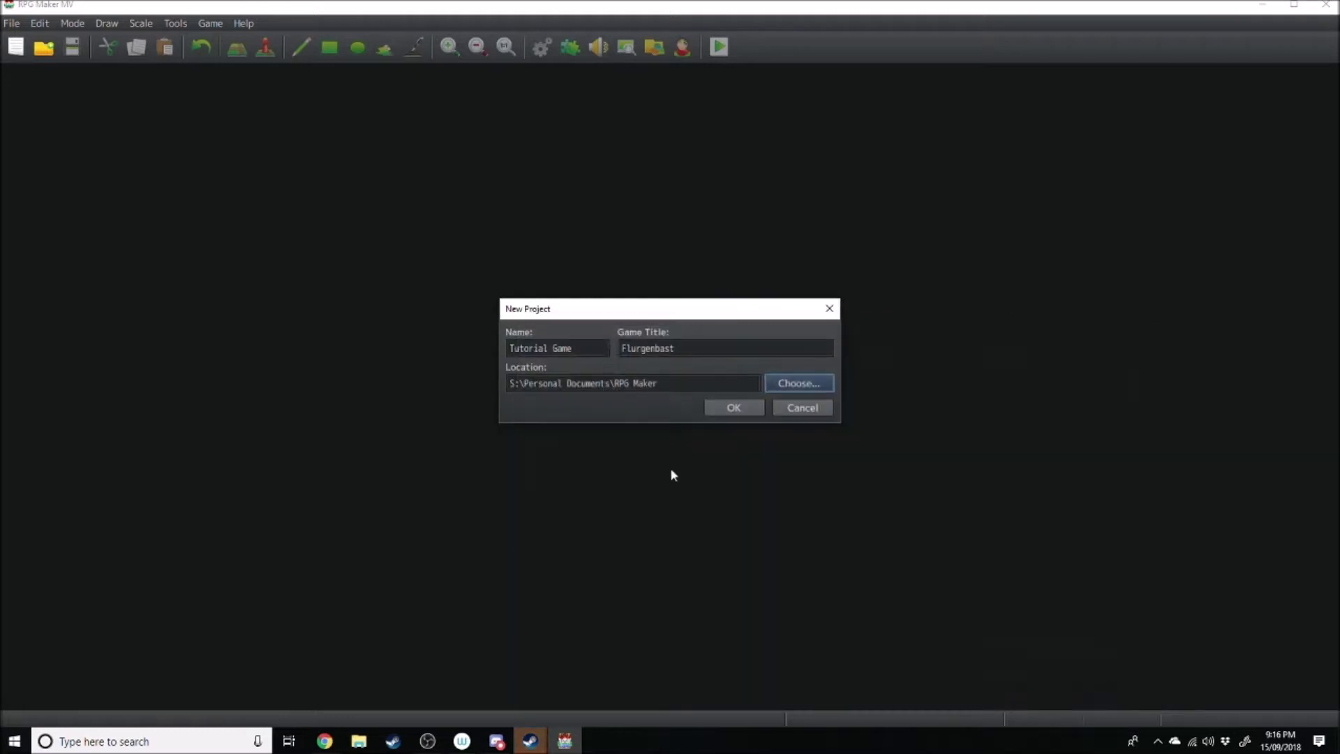
{"action": "left_click", "coordinate": [726, 406]}
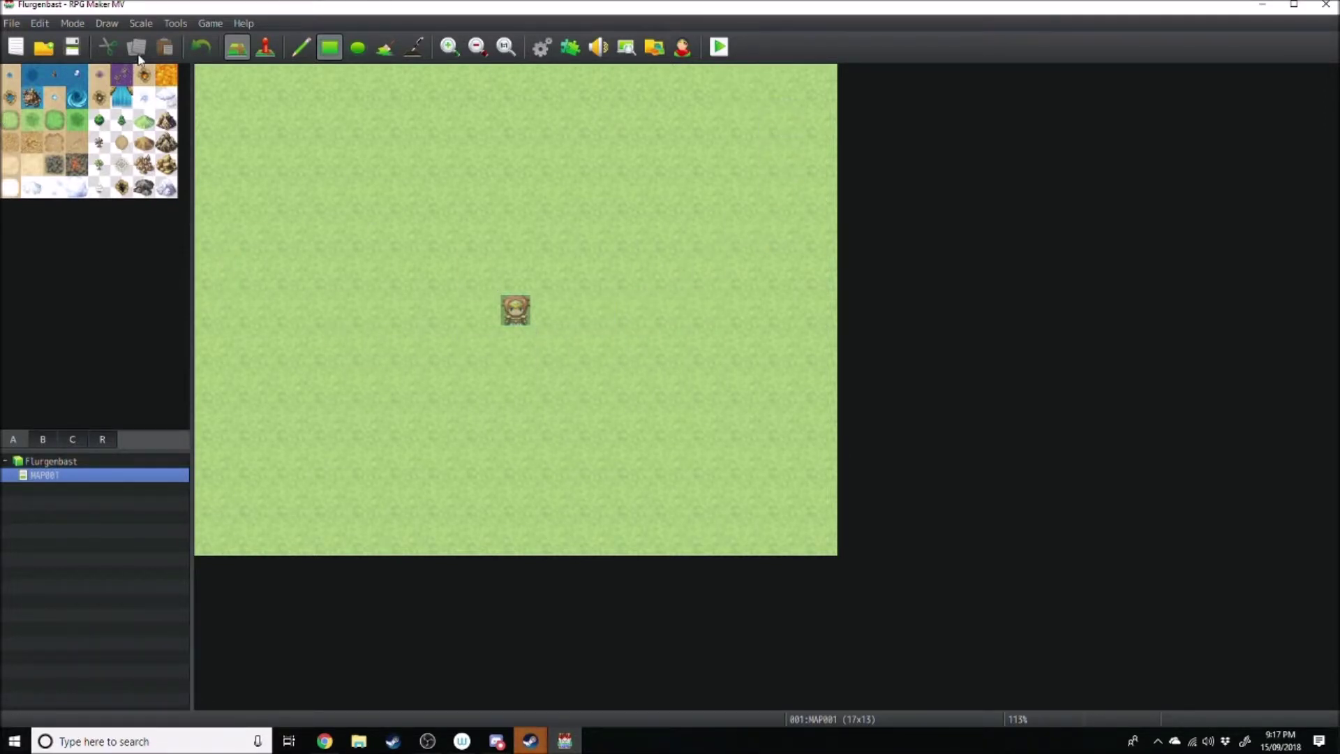
- Try drawing a rectangle of the rocky sea tile near the map's upper edge, and undo it
{"action": "left_click", "coordinate": [329, 50]}
{"action": "left_click", "coordinate": [31, 97]}
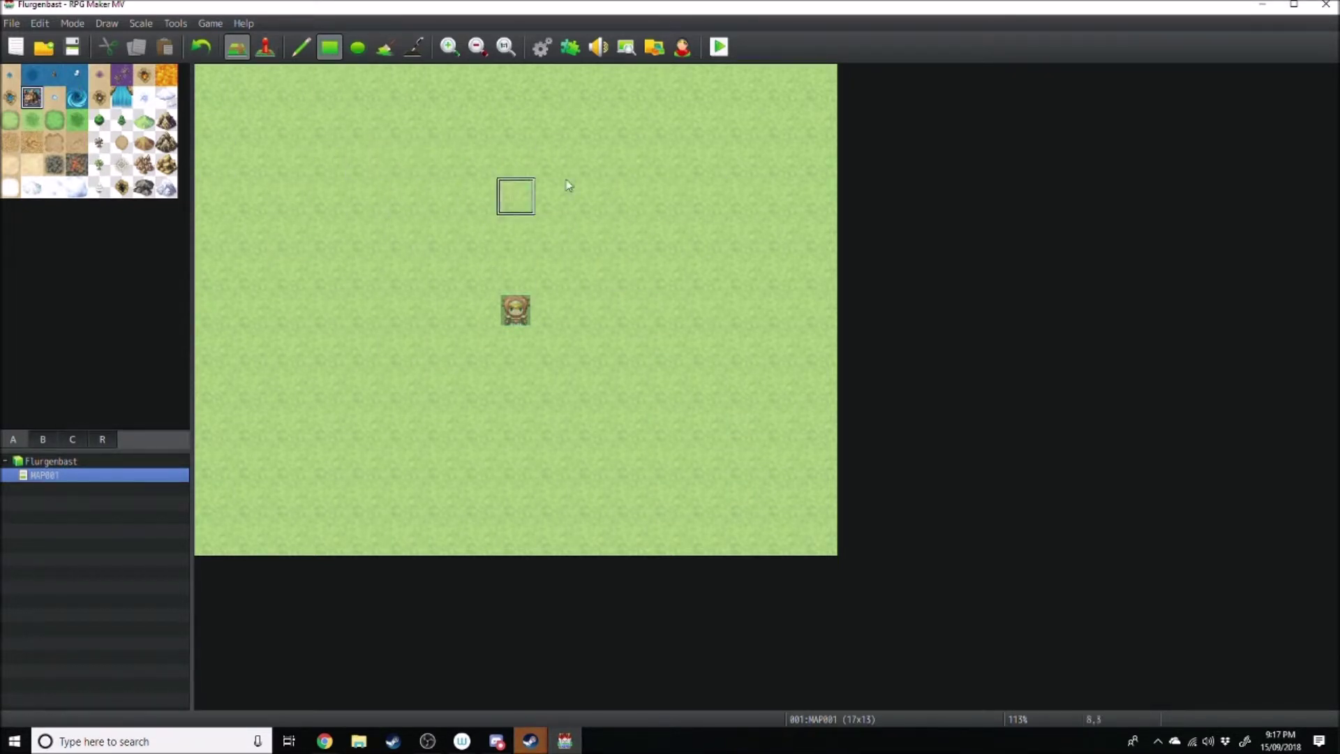
{"action": "left_click_drag", "start_coordinate": [515, 120], "coordinate": [743, 159]}
{"action": "key", "text": "ctrl+z"}
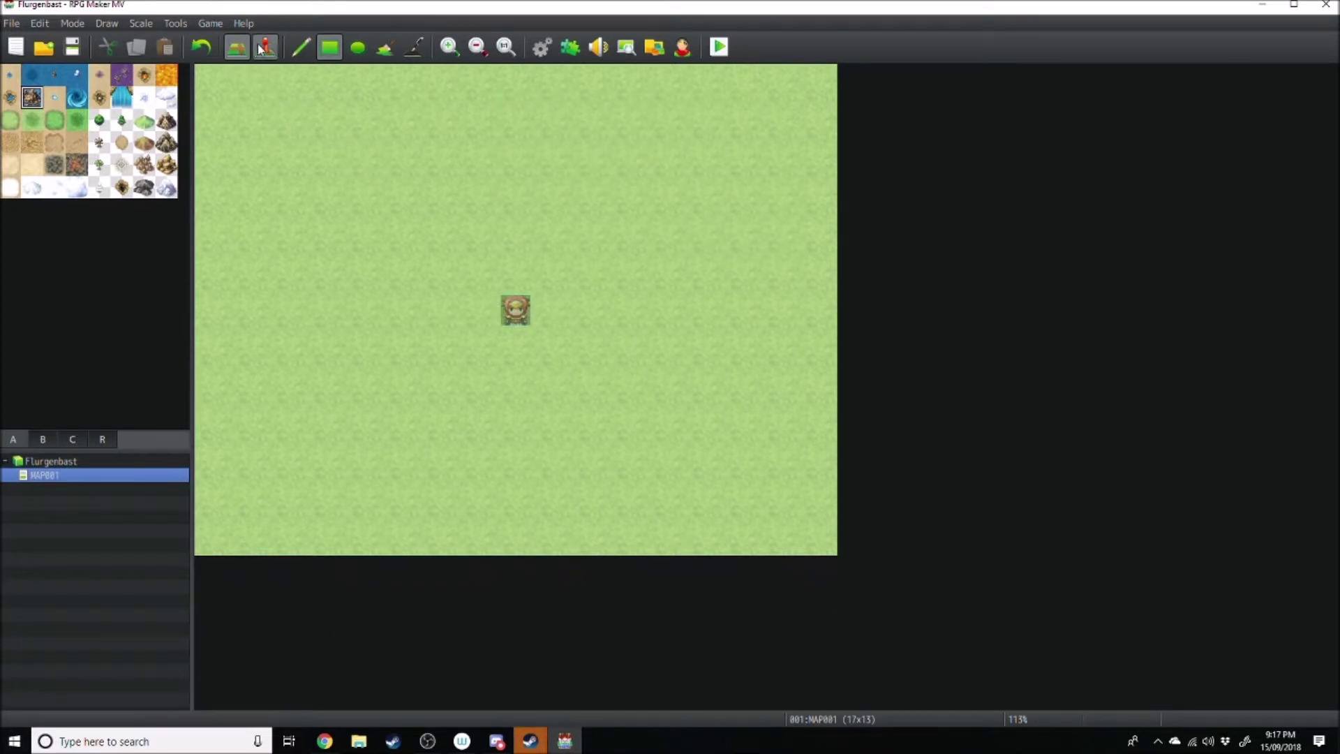
- Move the player's starting position below the map's centre in event mode, and return to map mode
{"action": "key", "text": "F6"}
{"action": "left_click_drag", "start_coordinate": [515, 309], "coordinate": [552, 272]}
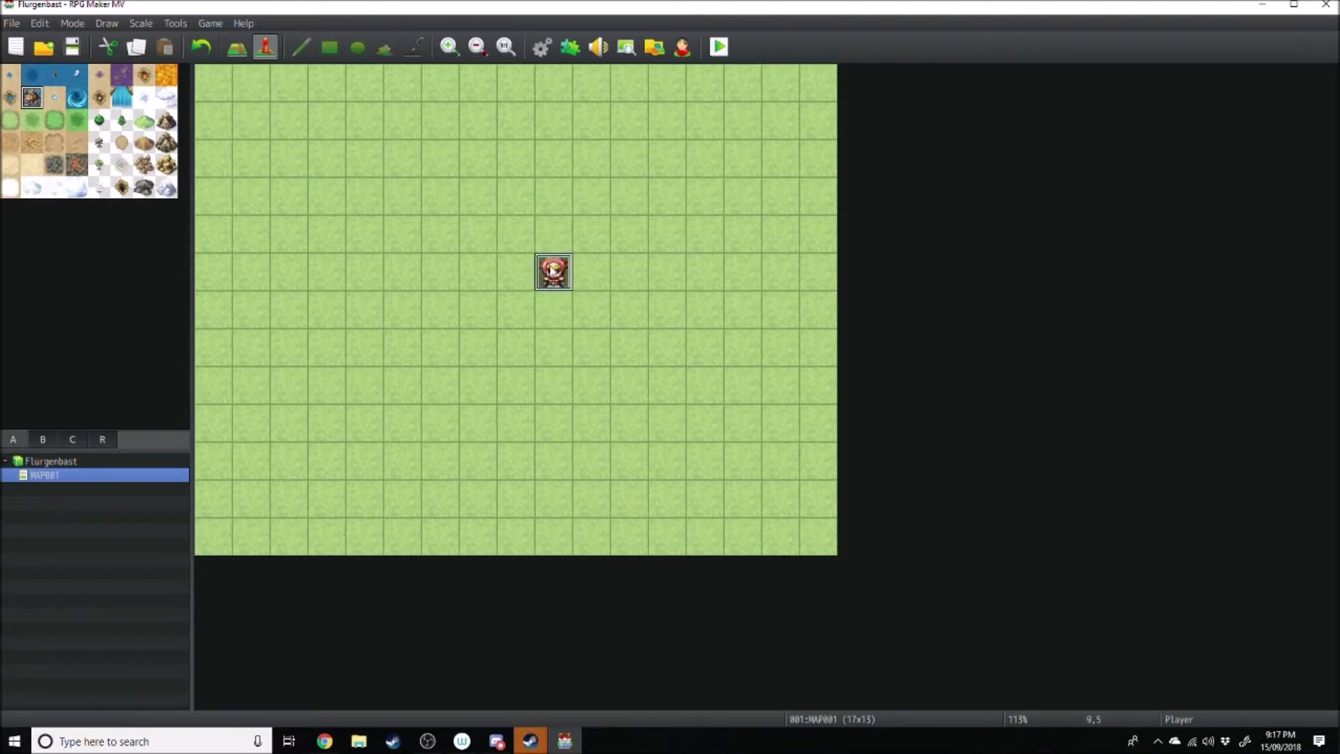
{"action": "left_click", "coordinate": [201, 47]}
{"action": "left_click", "coordinate": [237, 47]}
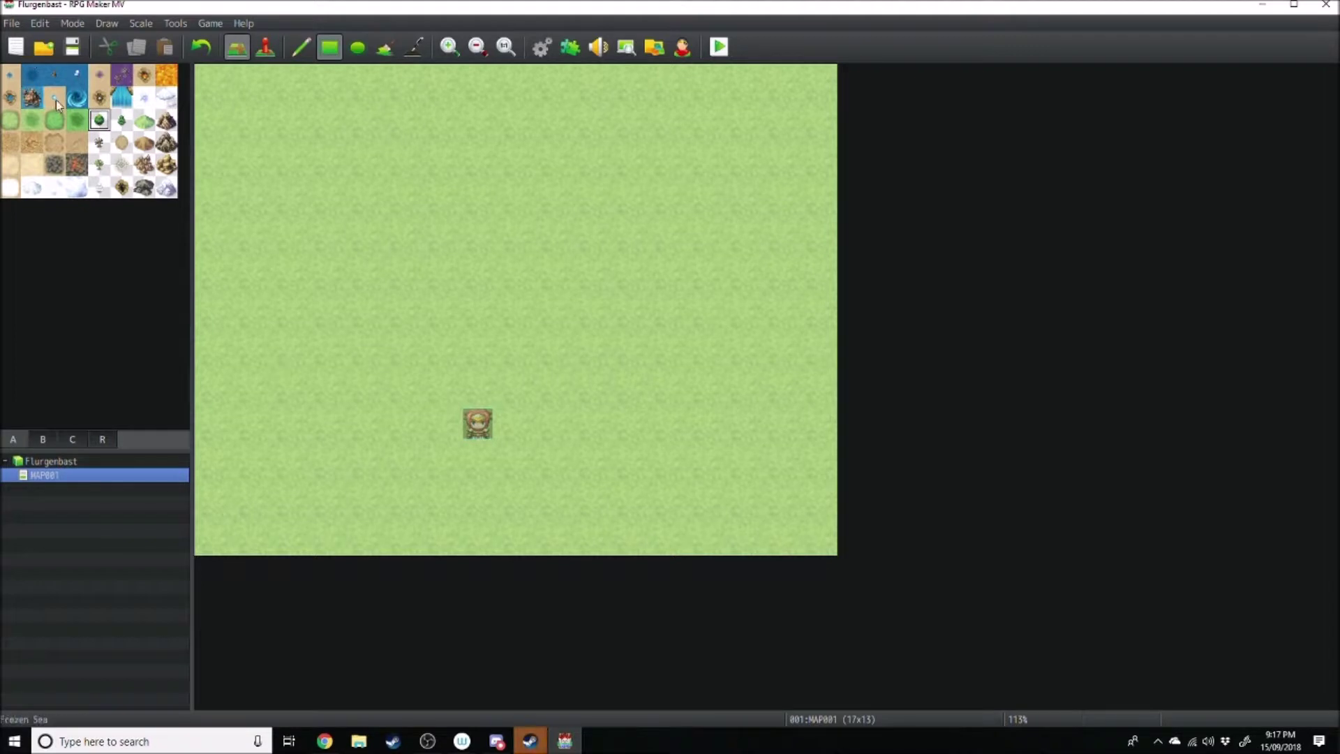
- Paint an 8 by 4 tile Frozen Sea rectangle in the map's upper part and two single dark grassland tiles outside it
{"action": "left_click", "coordinate": [53, 99]}
{"action": "left_click_drag", "start_coordinate": [326, 120], "coordinate": [595, 238]}
{"action": "left_click", "coordinate": [77, 120]}
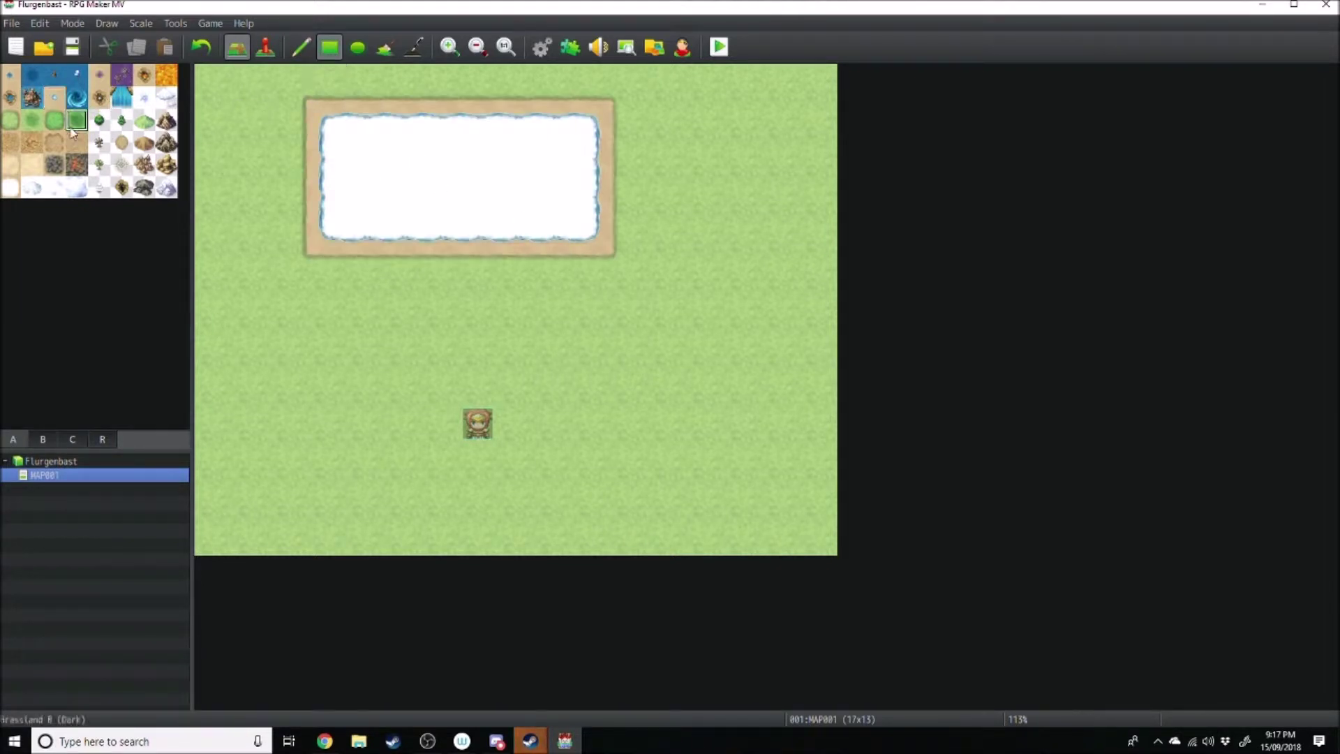
{"action": "left_click", "coordinate": [251, 235]}
{"action": "left_click", "coordinate": [668, 308]}
- Fill an 8 by 6 tile block overlapping the frozen sea with brown hills, and add two single hills to its right
{"action": "left_click", "coordinate": [144, 142]}
{"action": "left_click_drag", "start_coordinate": [401, 197], "coordinate": [669, 388]}
{"action": "left_click", "coordinate": [780, 349]}
{"action": "left_click", "coordinate": [780, 236]}
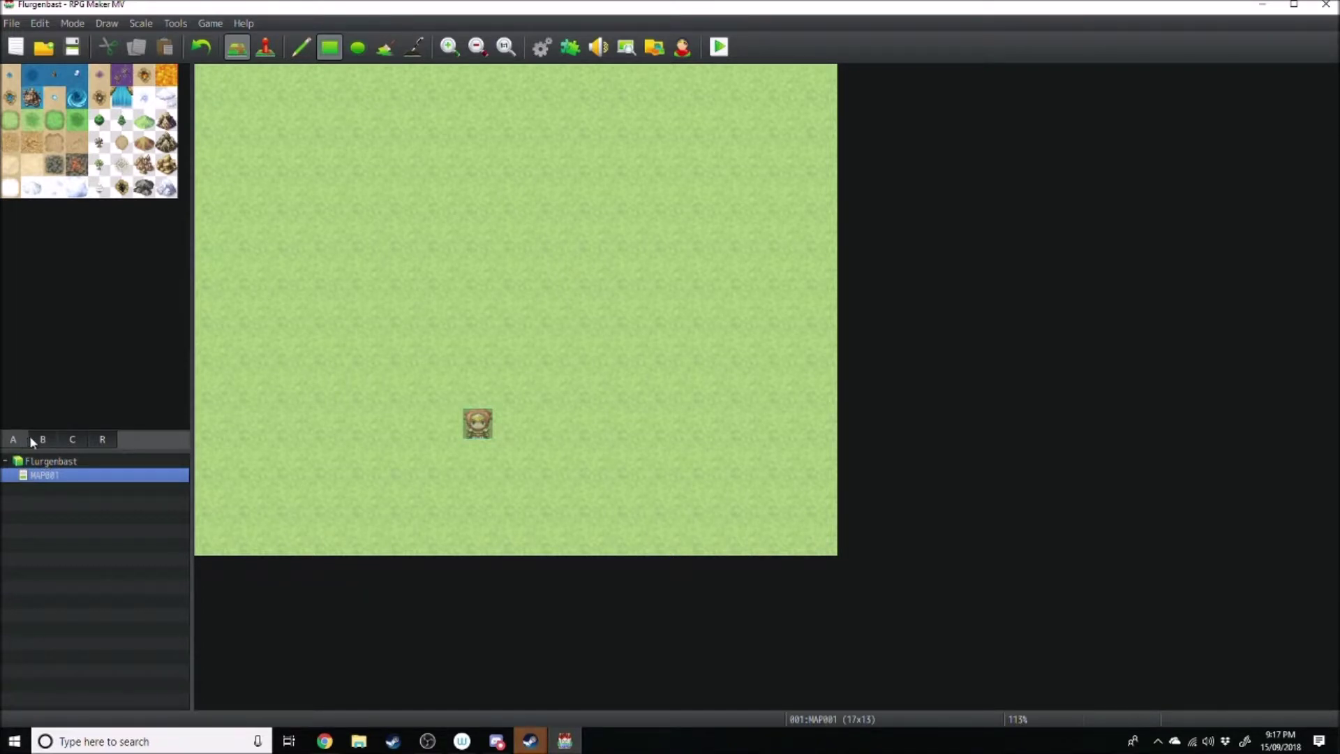
- Draw a 10 by 7 tile rectangle of the brighter, dirt-edged grassland in the middle of the cleared map
{"action": "left_click", "coordinate": [55, 120]}
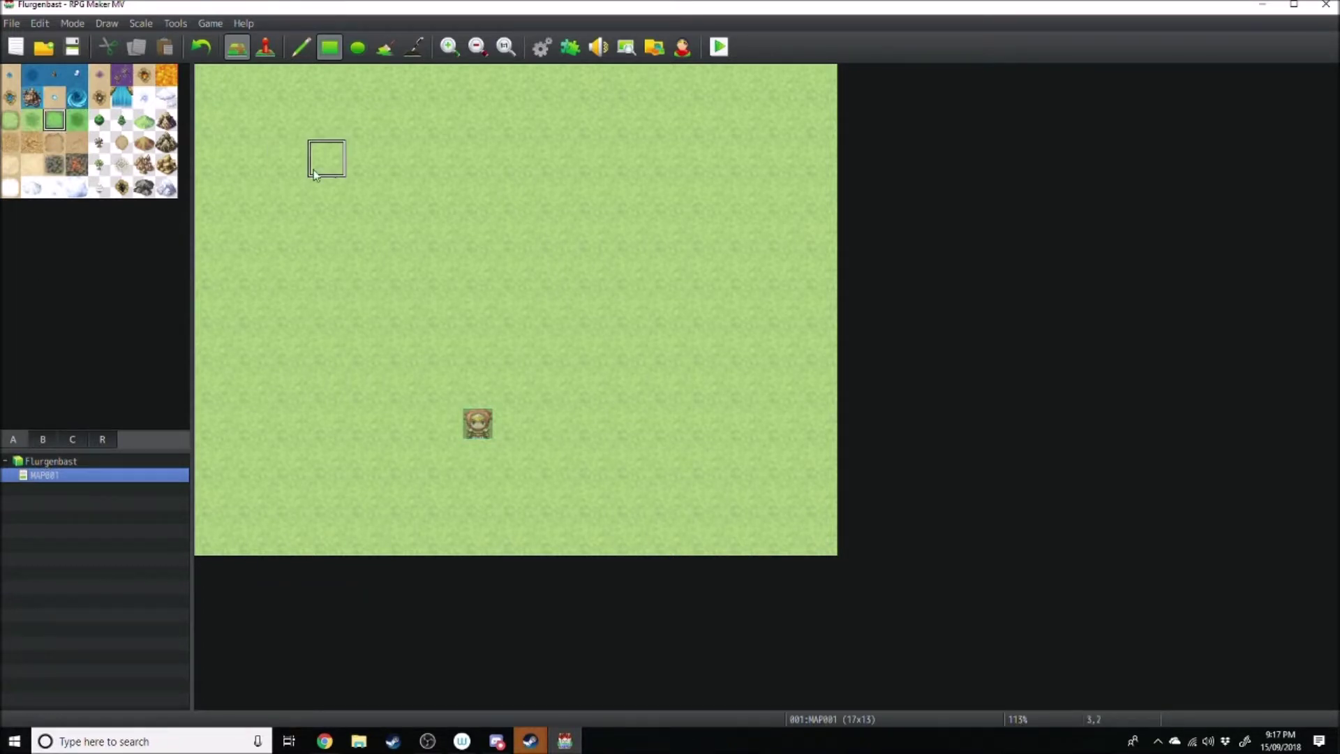
{"action": "left_click_drag", "start_coordinate": [326, 159], "coordinate": [666, 386]}
- Place a mountain piece and a walled castle town from tileset B on the green area, and try tileset C
{"action": "left_click", "coordinate": [42, 439]}
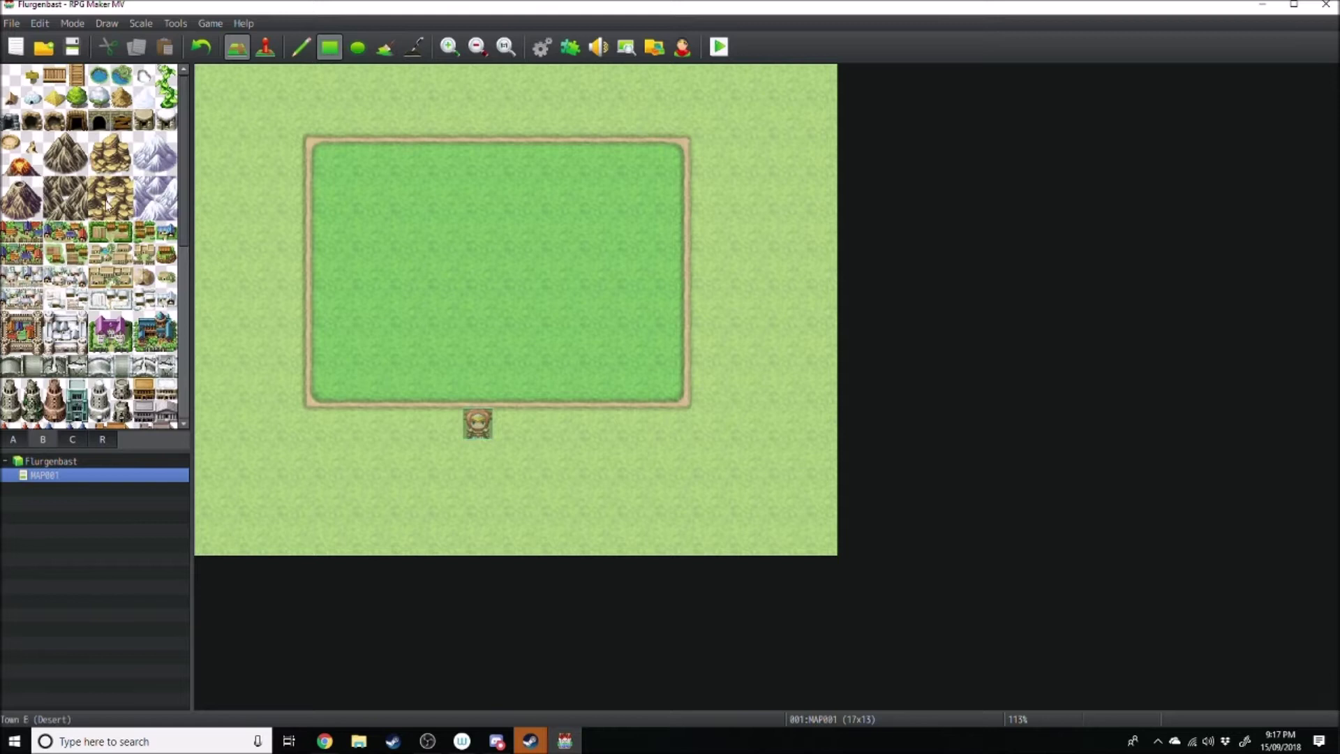
{"action": "left_click", "coordinate": [65, 153]}
{"action": "left_click", "coordinate": [482, 201]}
{"action": "left_click", "coordinate": [22, 328]}
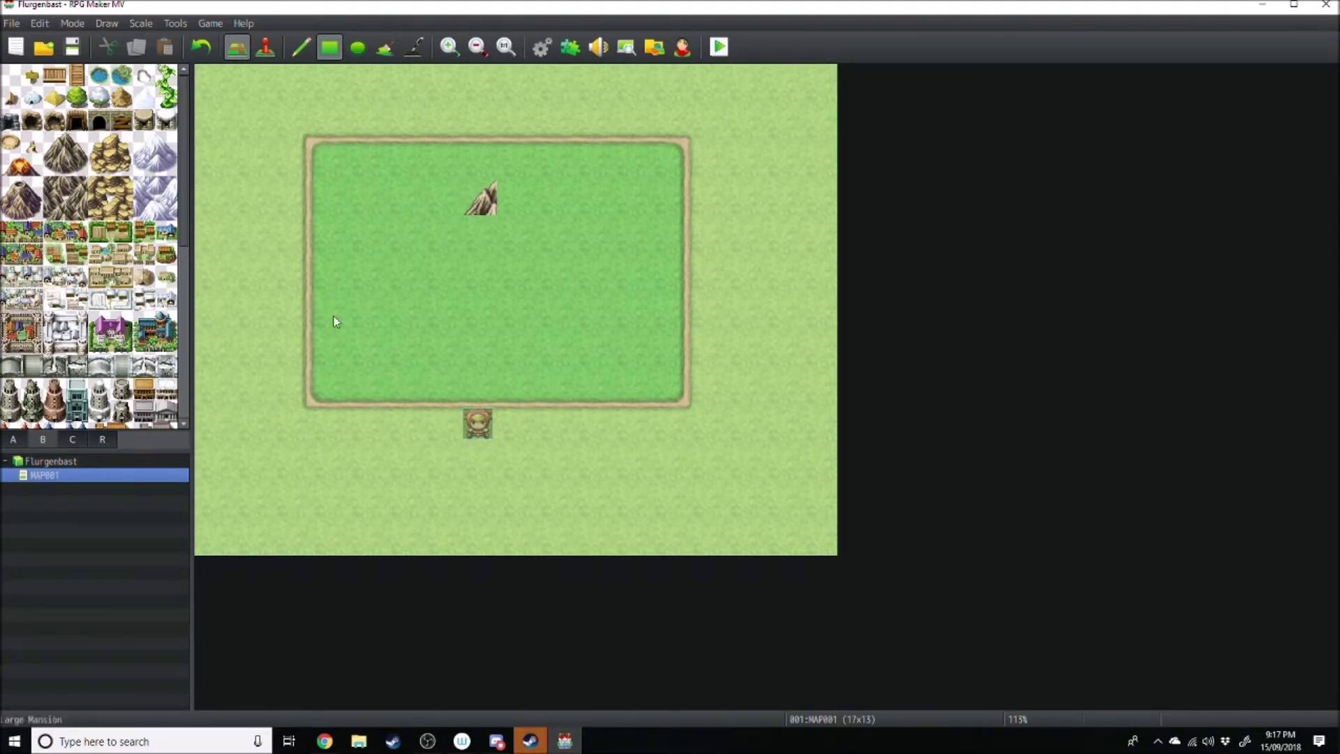
{"action": "left_click", "coordinate": [525, 287]}
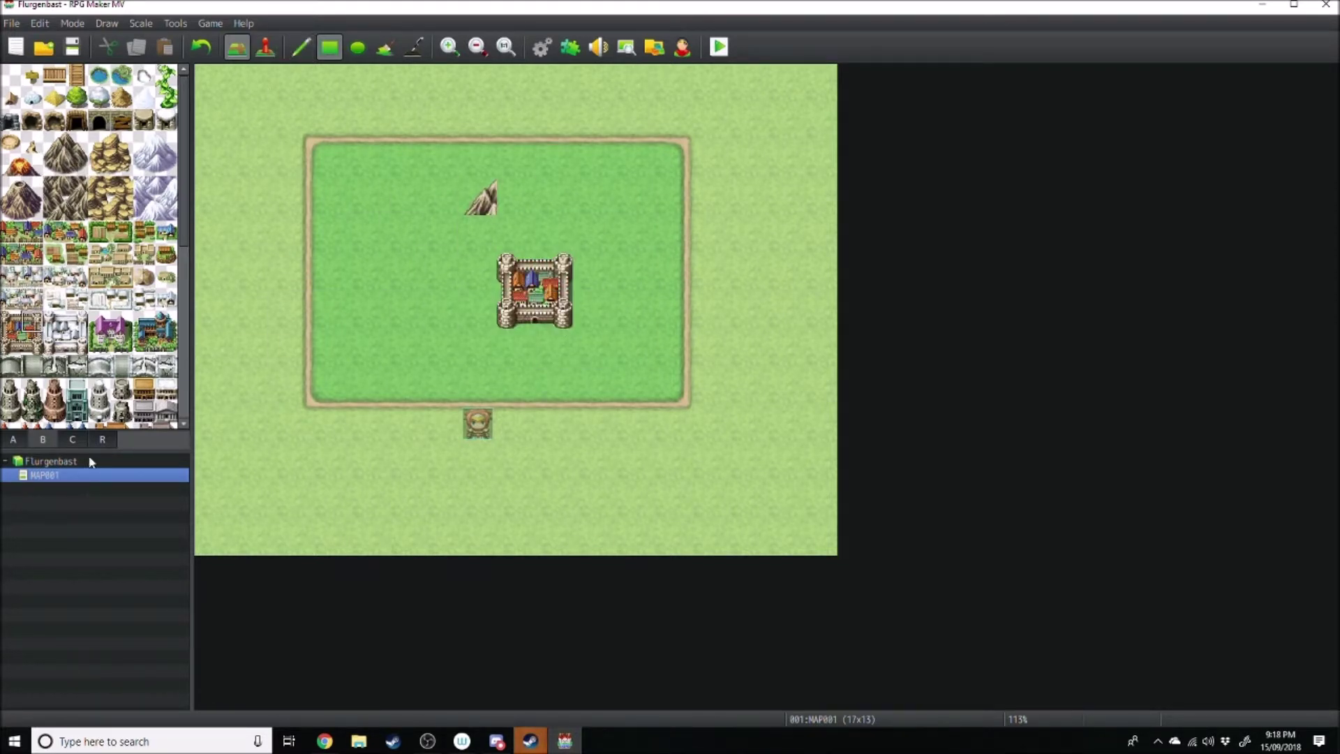
{"action": "left_click", "coordinate": [73, 441]}
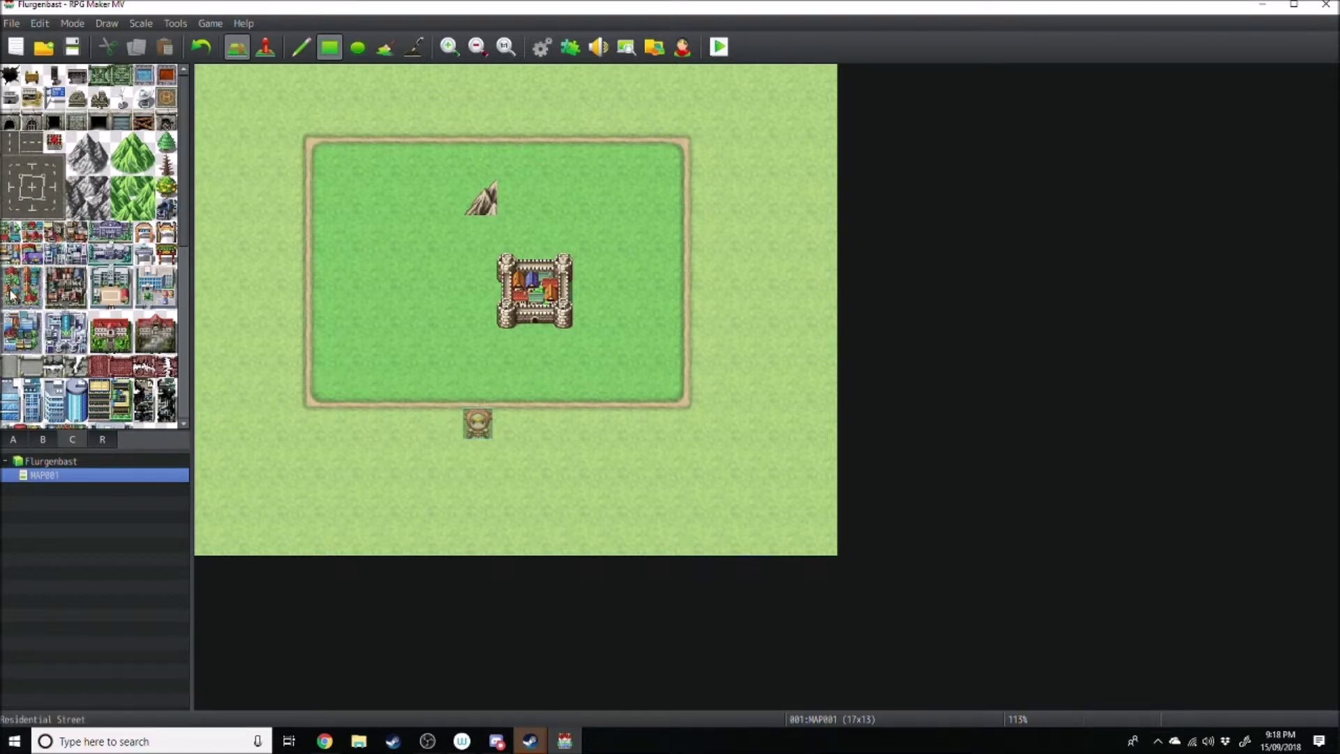
{"action": "left_click", "coordinate": [366, 258]}
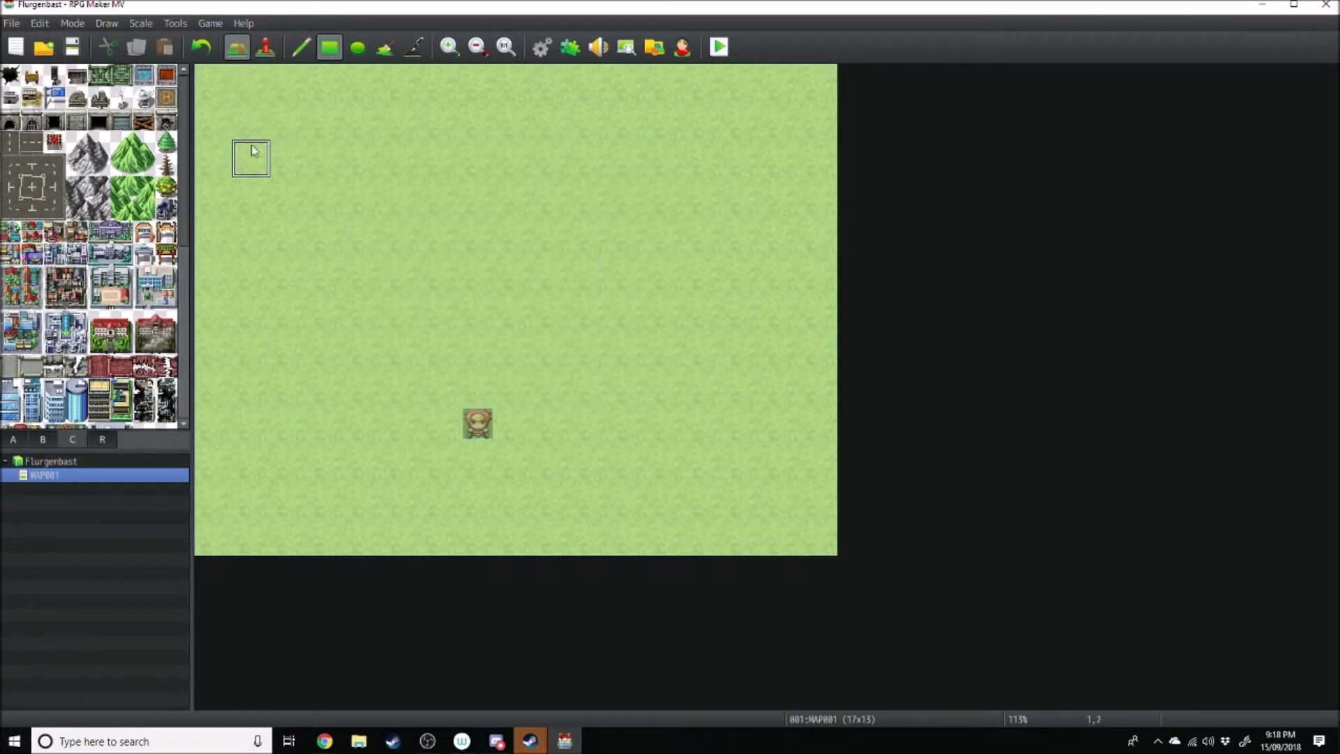
- Try the new-project and open-project commands, saving the game changes when asked for opening, and cancel both
{"action": "left_click", "coordinate": [17, 49]}
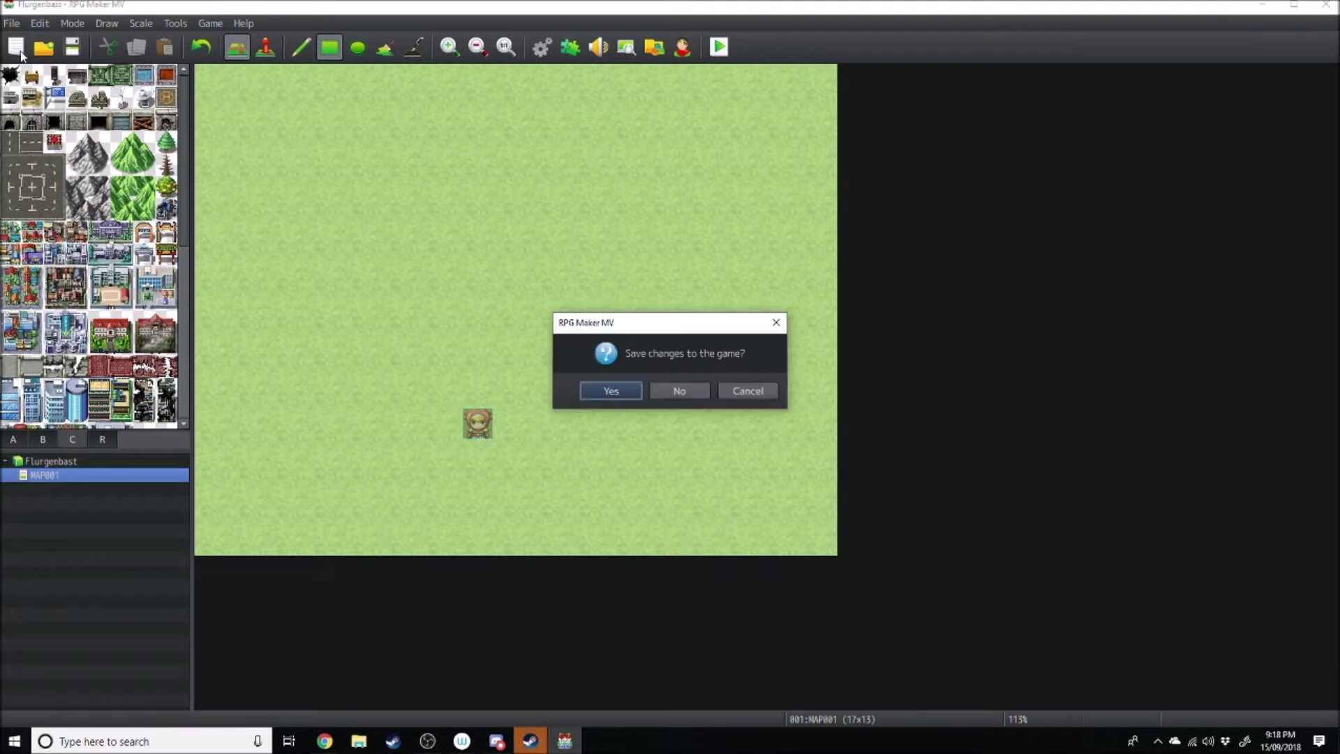
{"action": "left_click", "coordinate": [747, 391]}
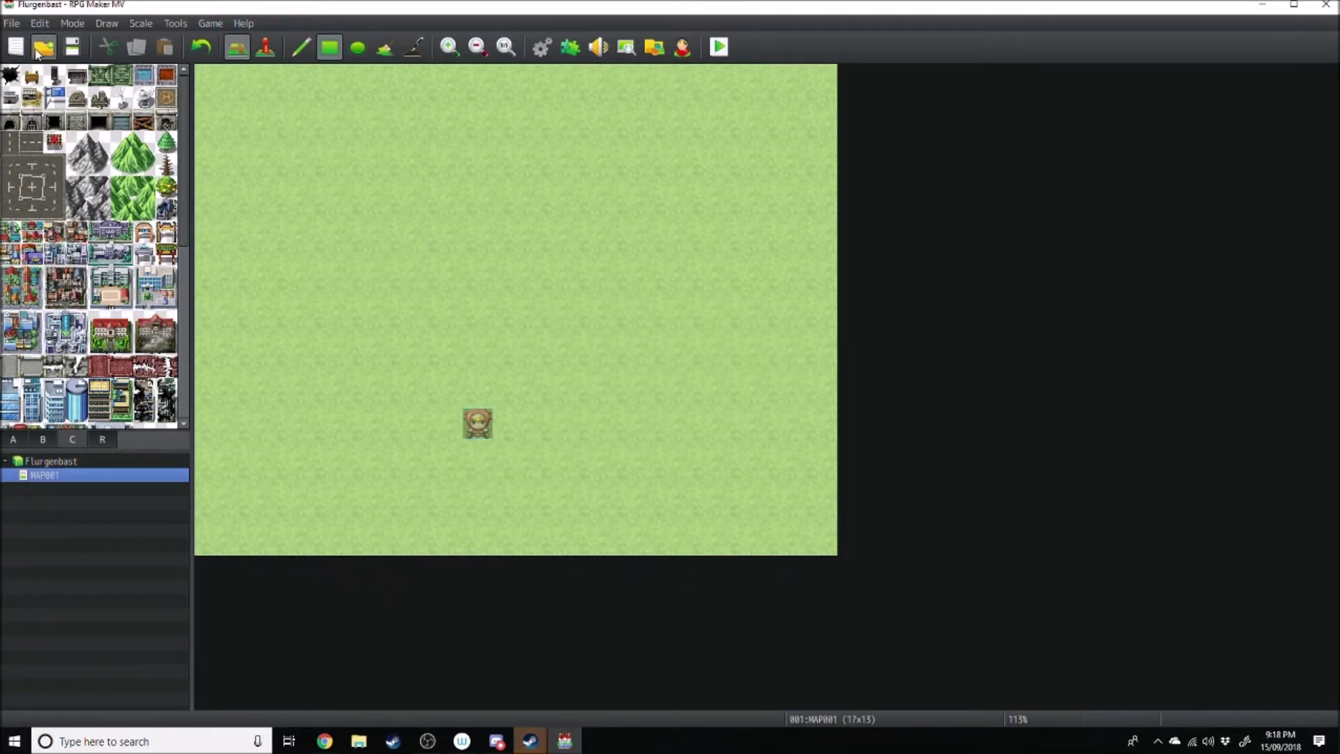
{"action": "left_click", "coordinate": [42, 49]}
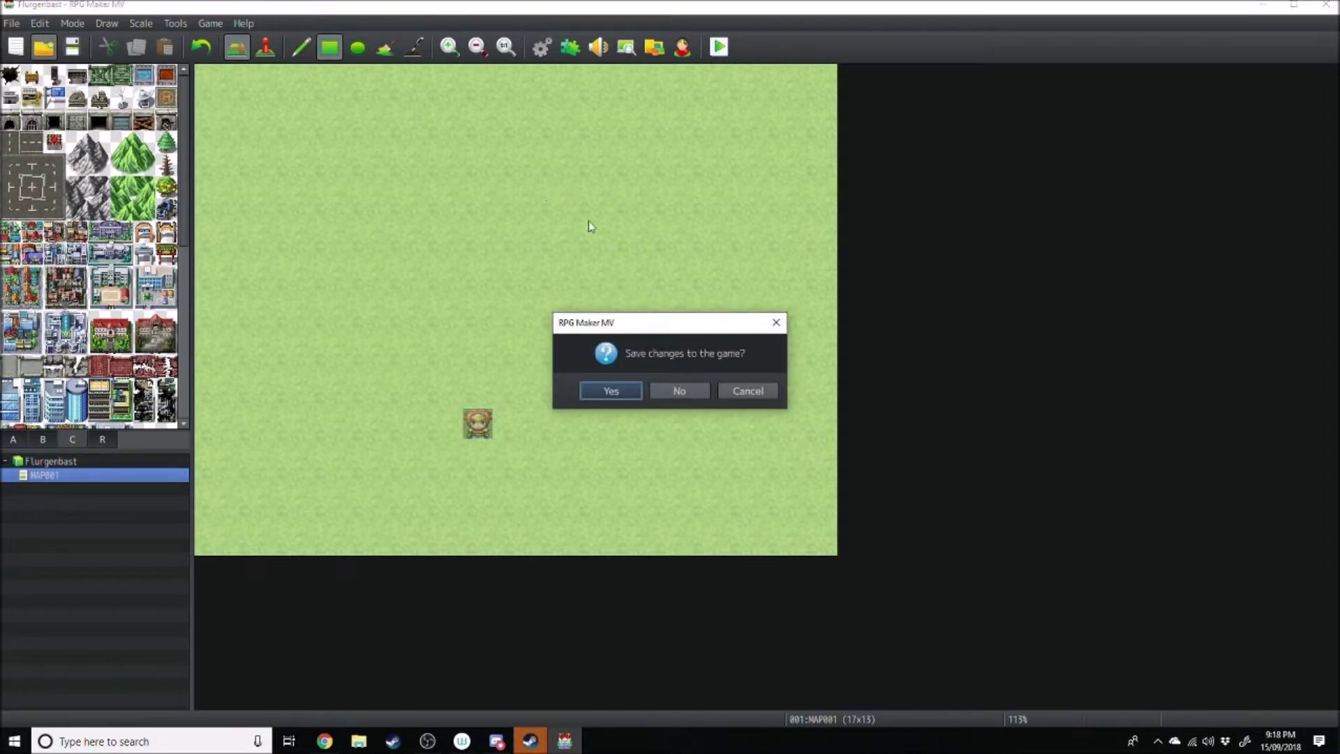
{"action": "left_click", "coordinate": [748, 390]}
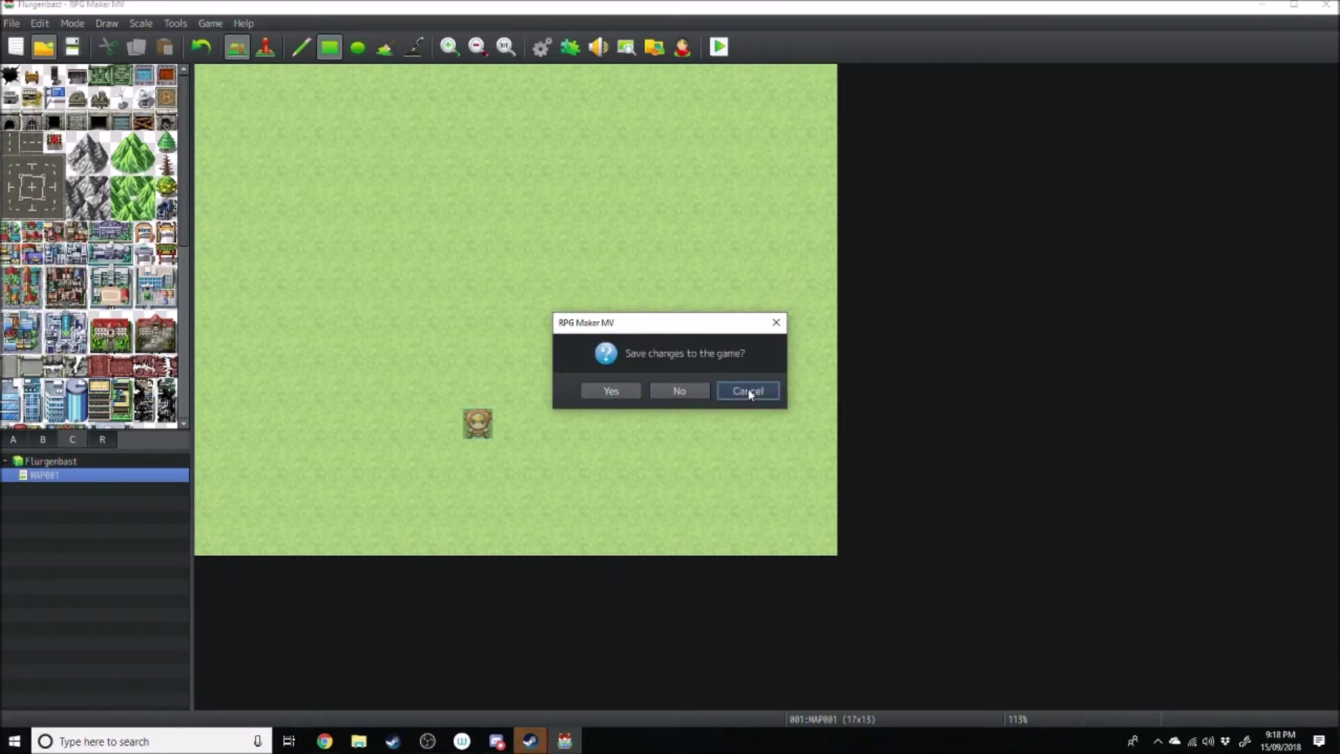
{"action": "left_click", "coordinate": [608, 389]}
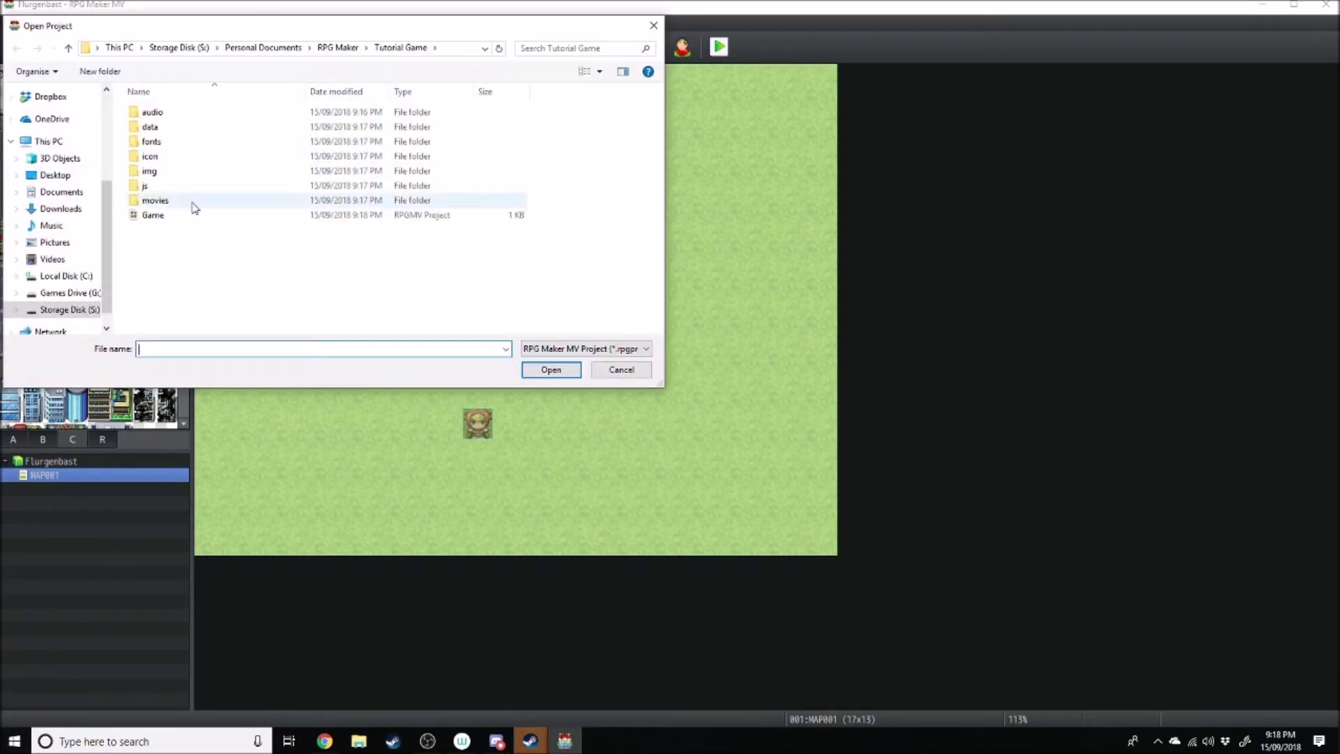
{"action": "left_click", "coordinate": [621, 369]}
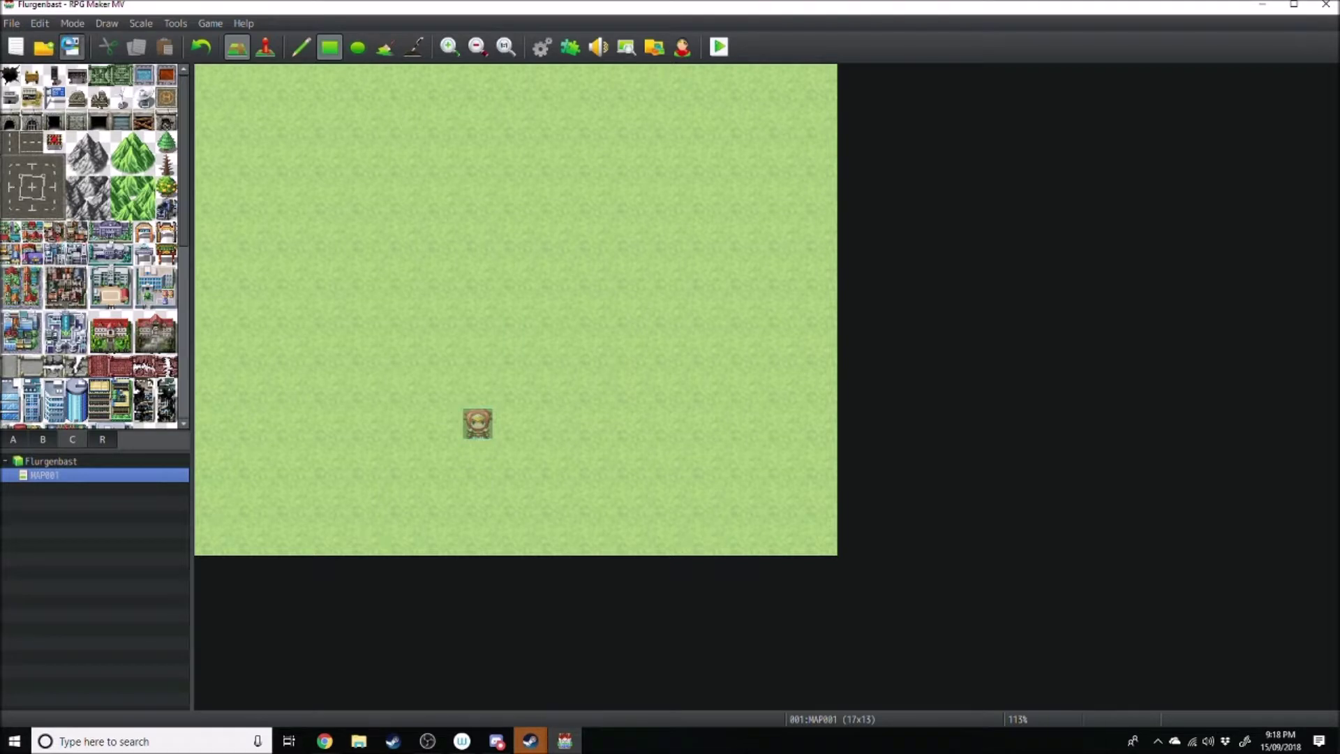
- Save the project, look at the Open Project dialog again, and close it without opening anything
{"action": "left_click", "coordinate": [72, 48]}
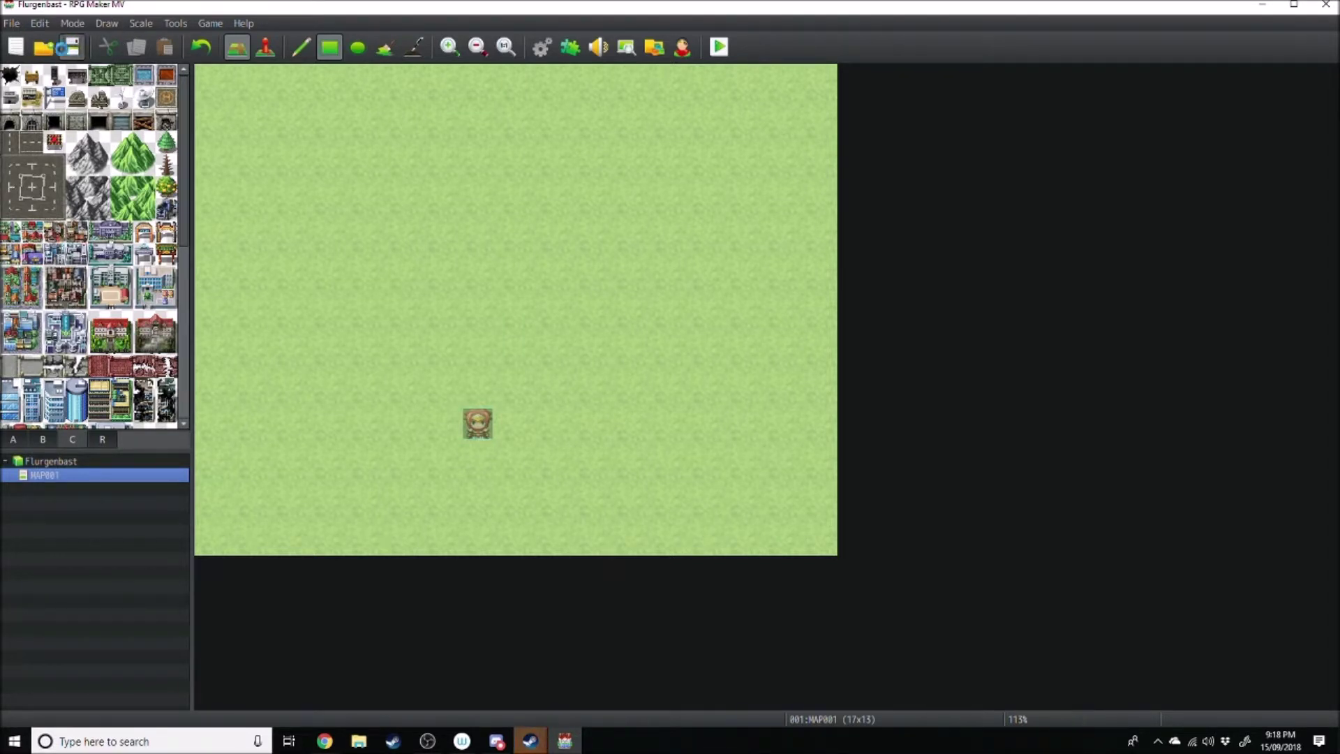
{"action": "left_click", "coordinate": [43, 46]}
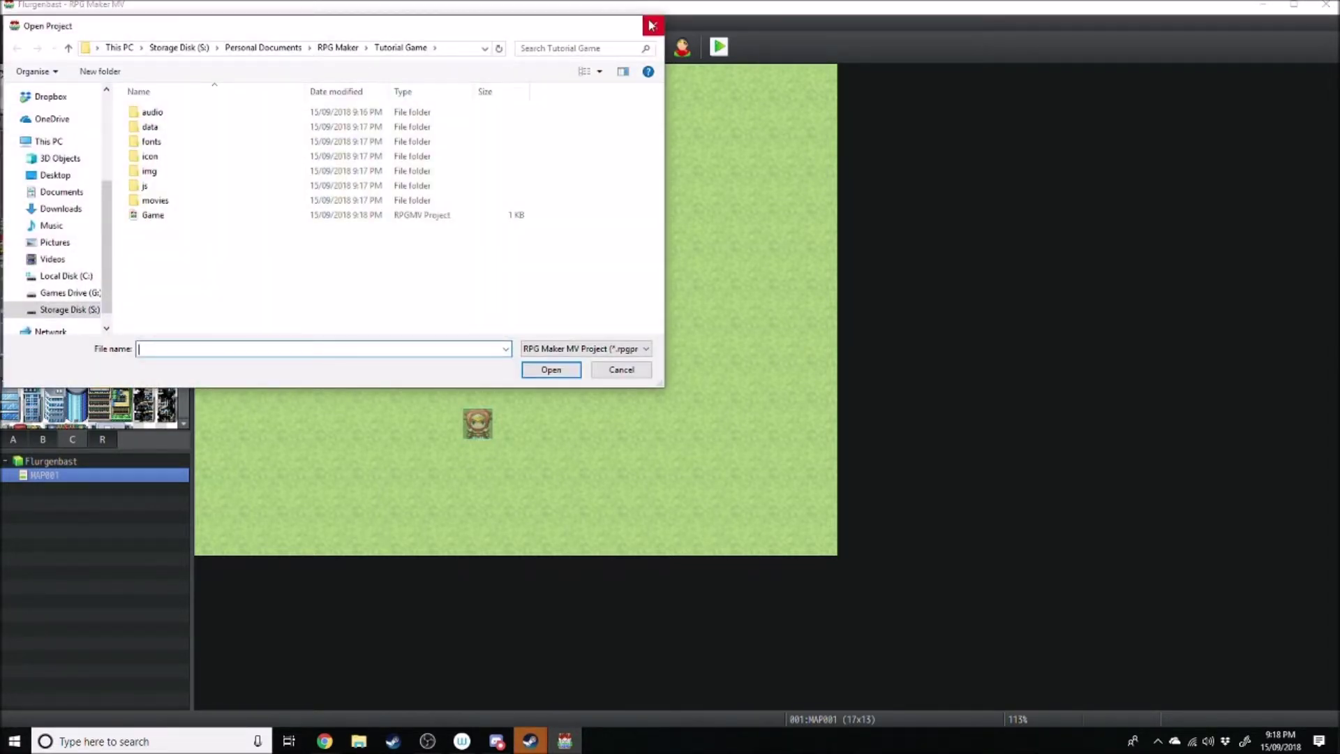
{"action": "left_click", "coordinate": [651, 26]}
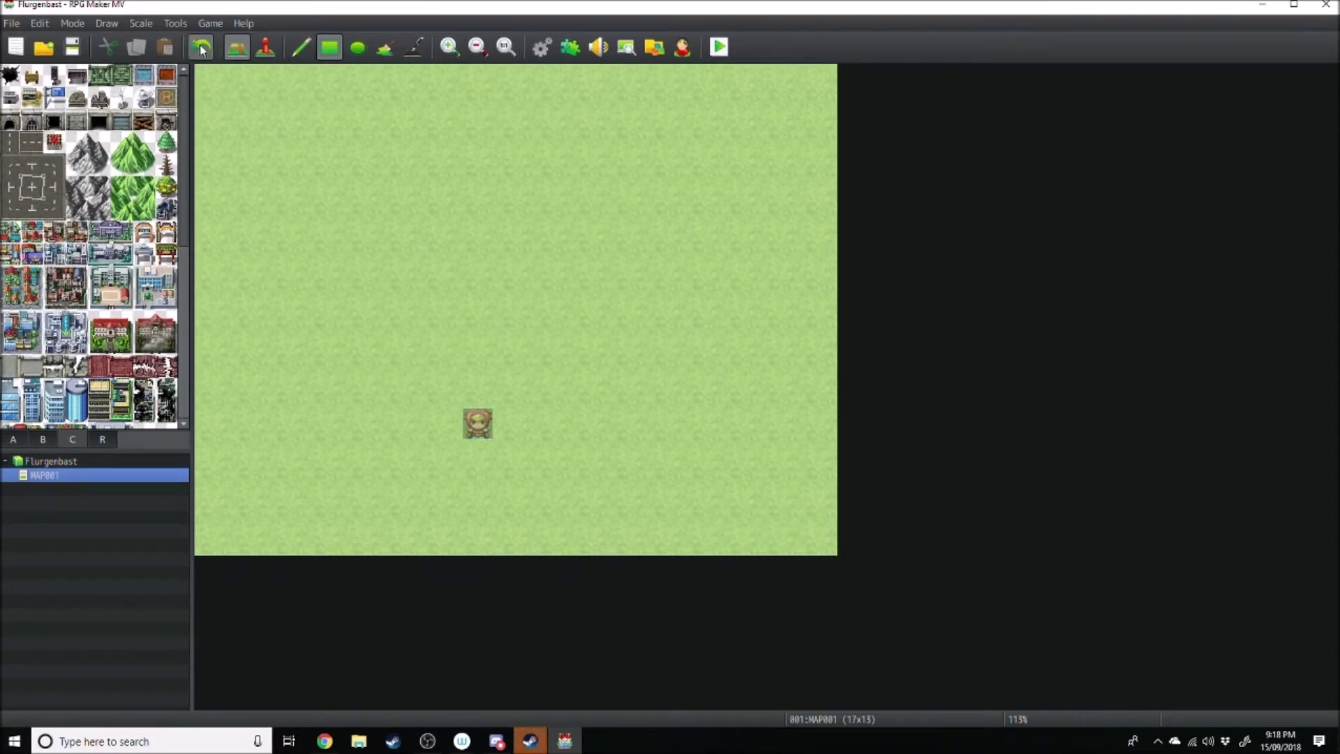
- Undo the recent map edits back to the frozen sea, dark grass and brown hills layout
{"action": "left_click", "coordinate": [203, 48]}
{"action": "left_click", "coordinate": [203, 48]}
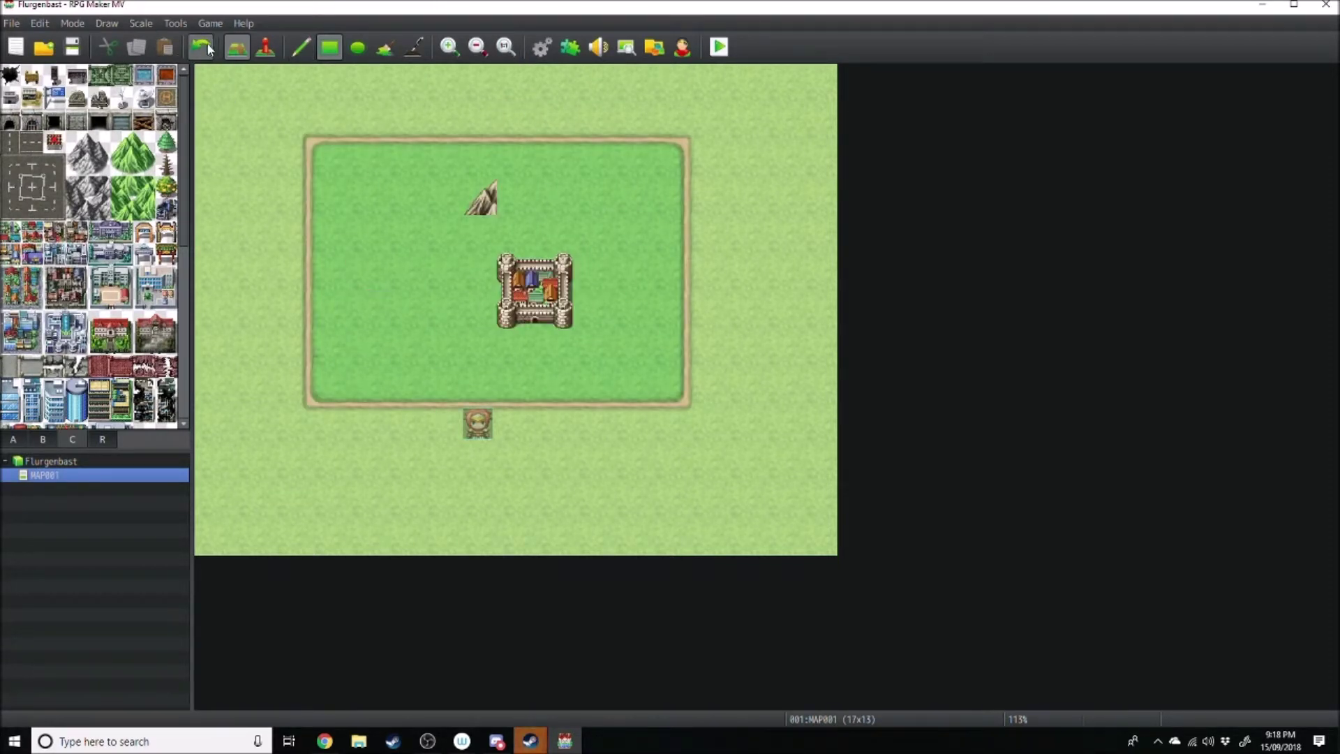
{"action": "left_click", "coordinate": [205, 49]}
{"action": "left_click", "coordinate": [206, 49]}
{"action": "left_click", "coordinate": [207, 49]}
{"action": "left_click", "coordinate": [209, 50]}
{"action": "left_click", "coordinate": [210, 50]}
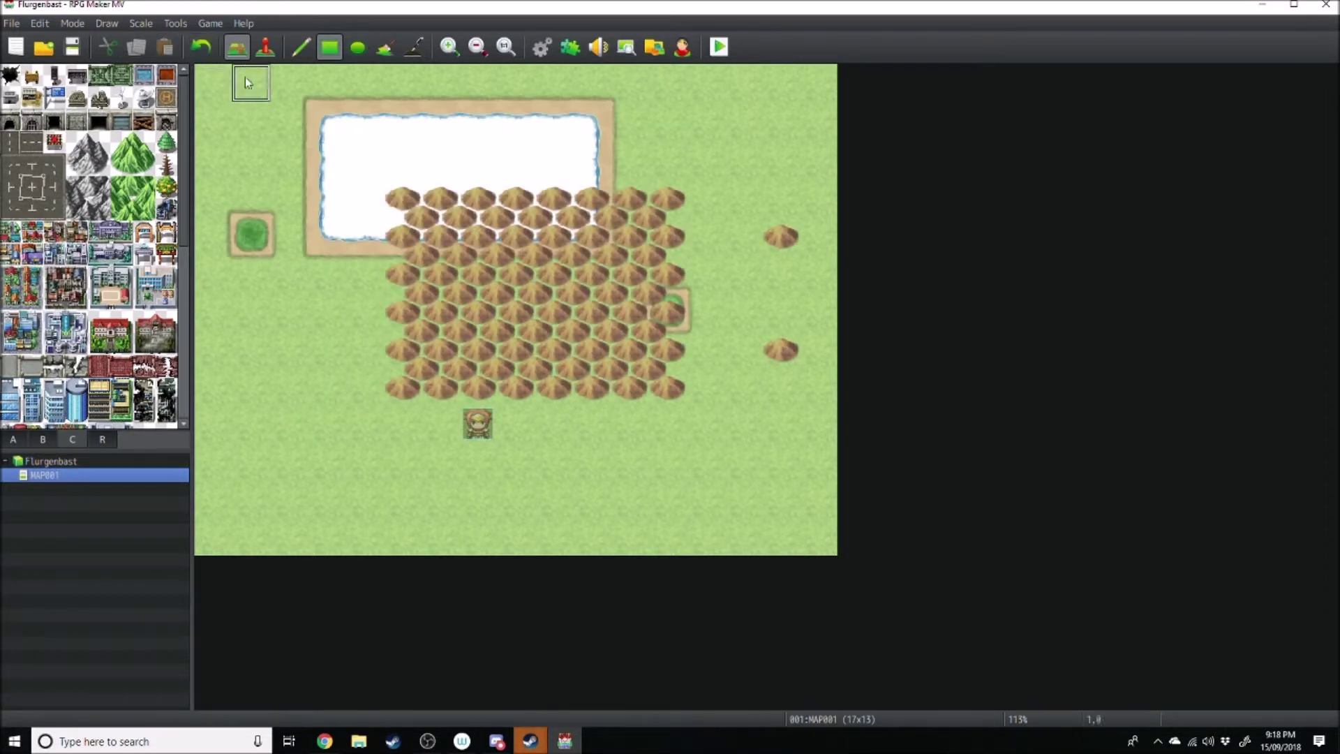
- Undo the remaining map edits back to plain grass, and try out a brown wasteland patch before covering it with grass again
{"action": "left_click", "coordinate": [202, 48]}
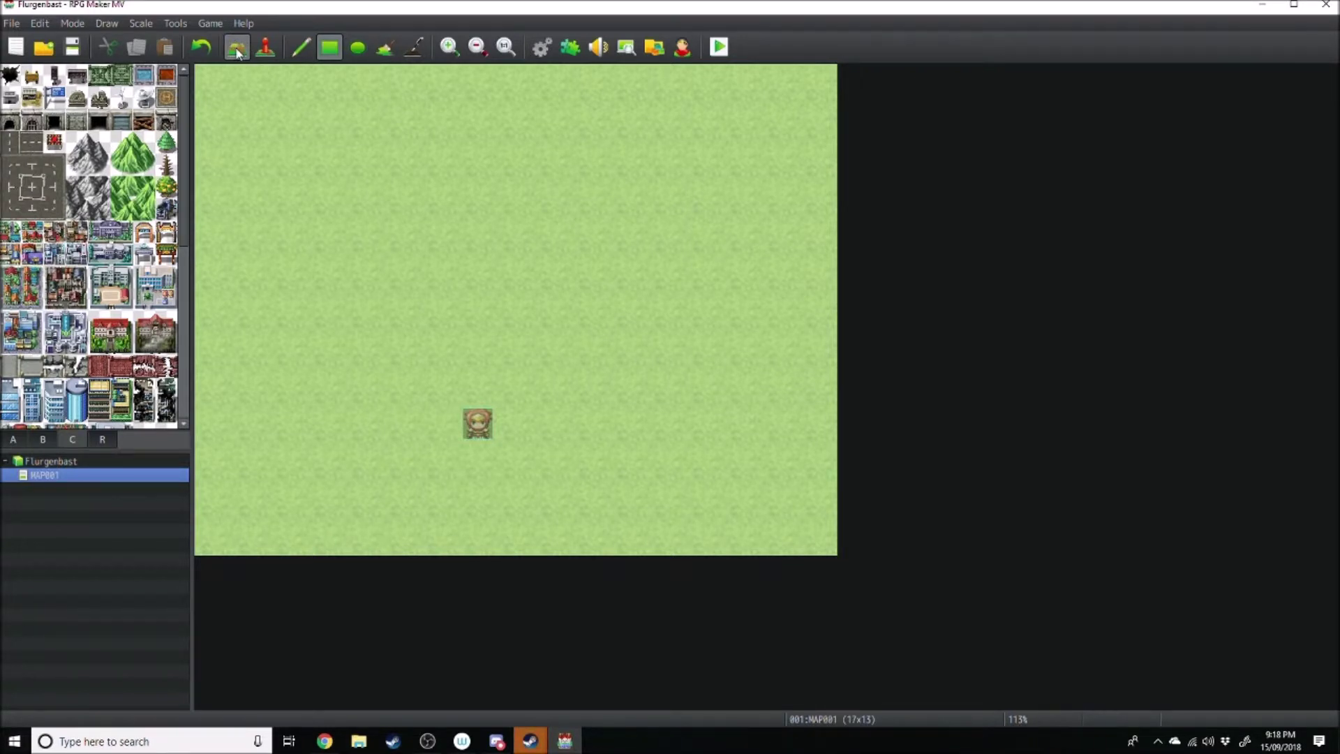
{"action": "left_click", "coordinate": [13, 439]}
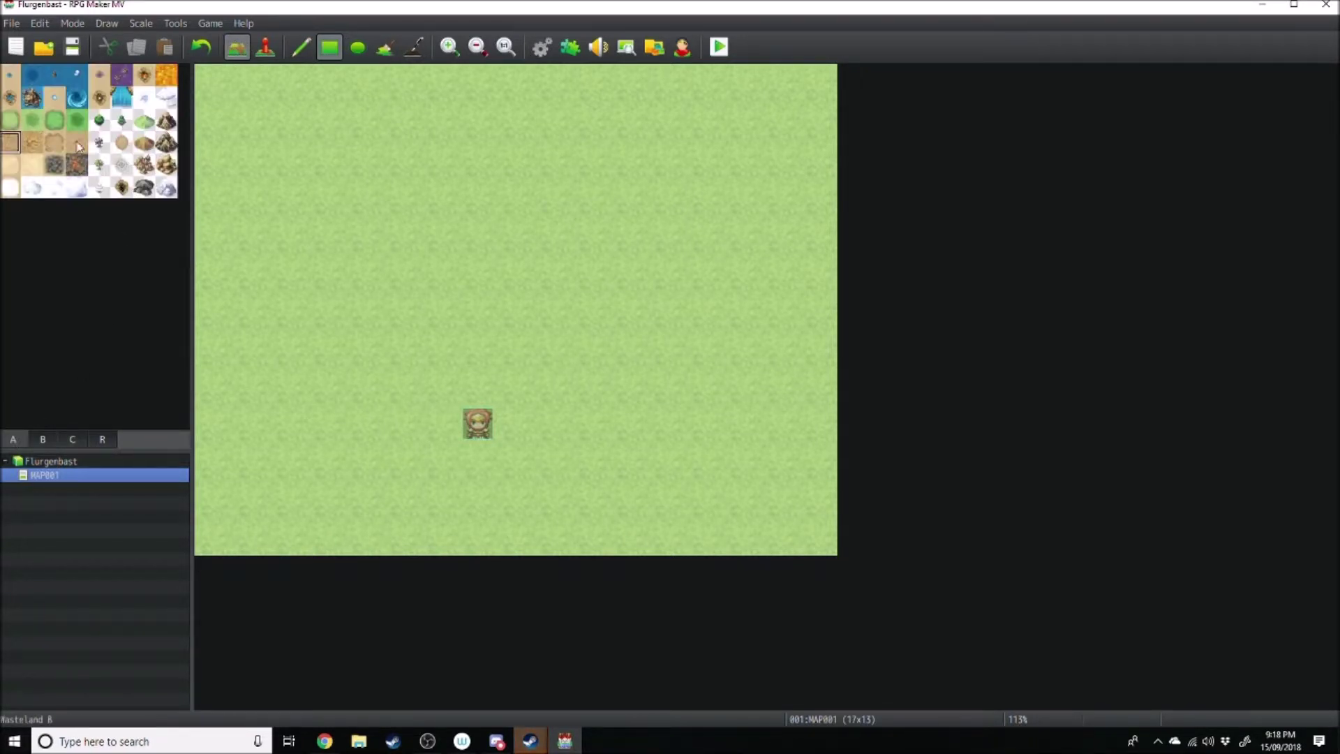
{"action": "left_click_drag", "start_coordinate": [321, 157], "coordinate": [542, 448]}
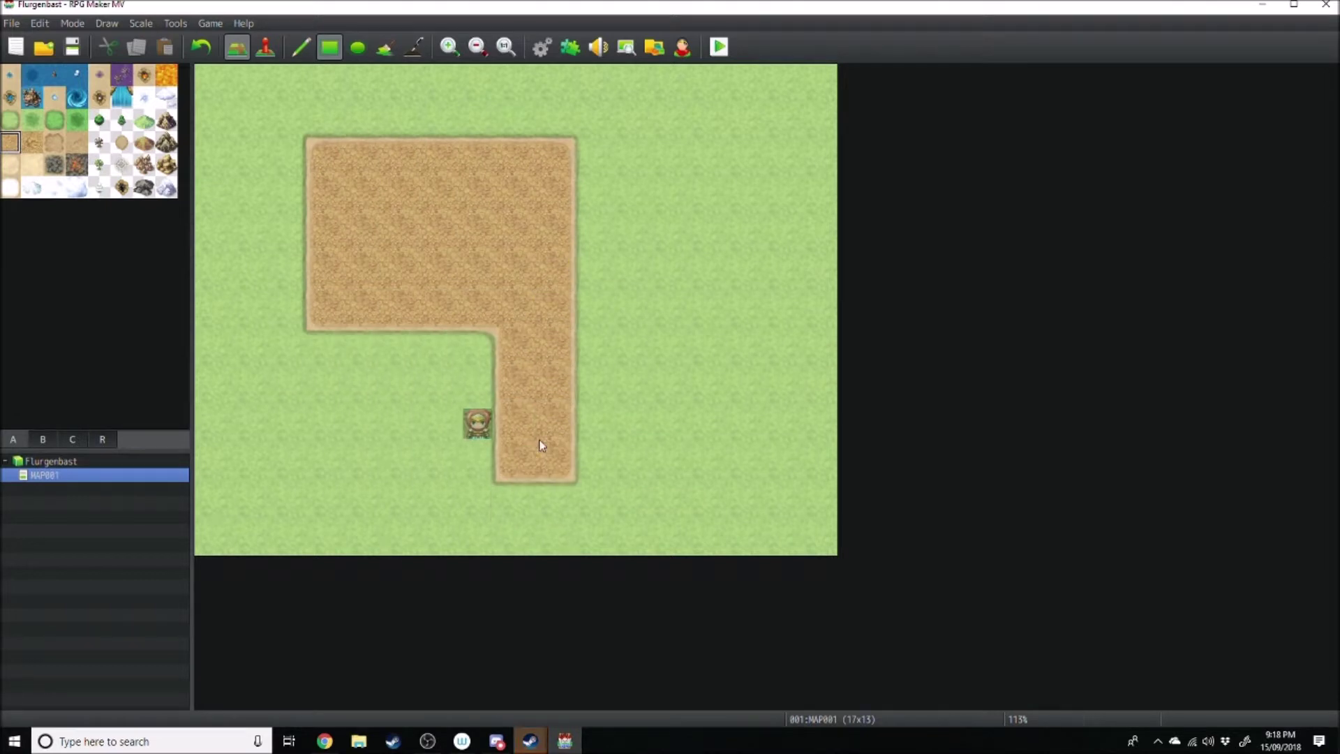
{"action": "right_click", "coordinate": [271, 157]}
{"action": "left_click_drag", "start_coordinate": [271, 158], "coordinate": [667, 529]}
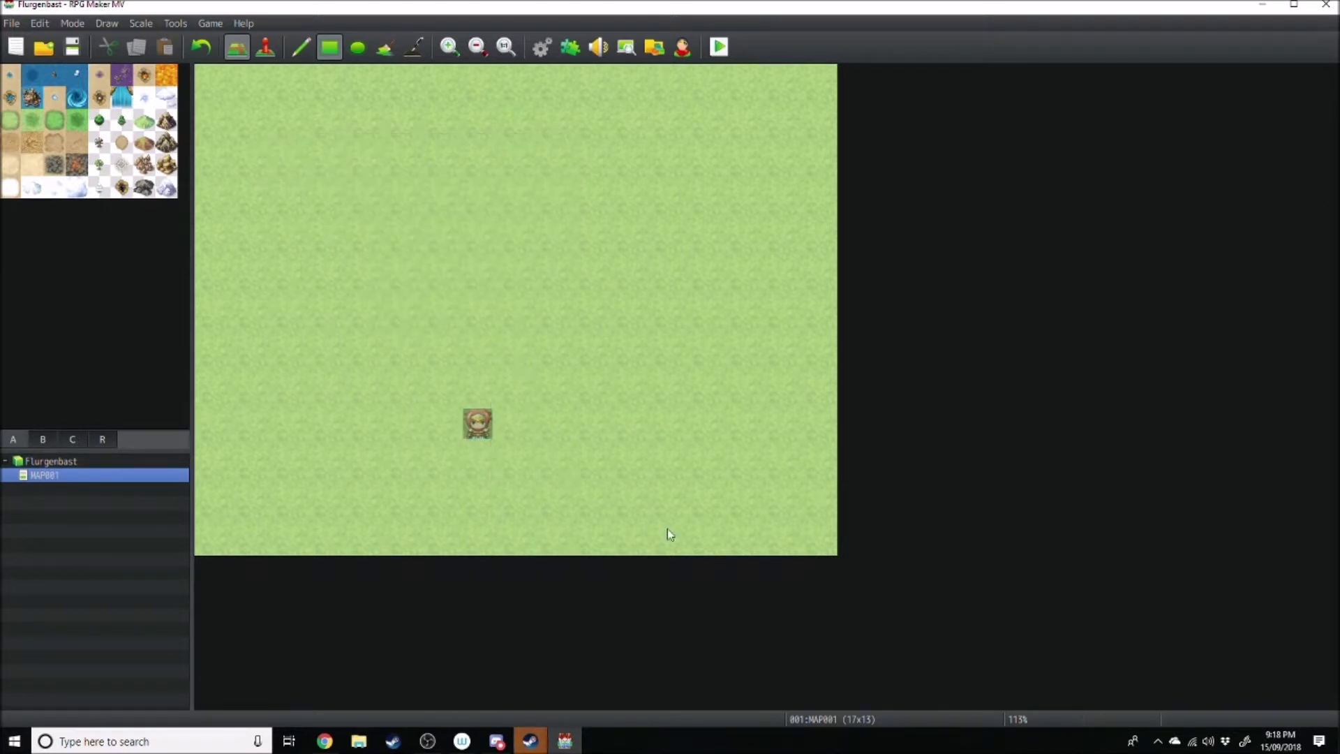
- Open a new event above the start position and look at its Show Scrolling Text command without adding it
{"action": "left_click", "coordinate": [265, 49]}
{"action": "double_click", "coordinate": [449, 295]}
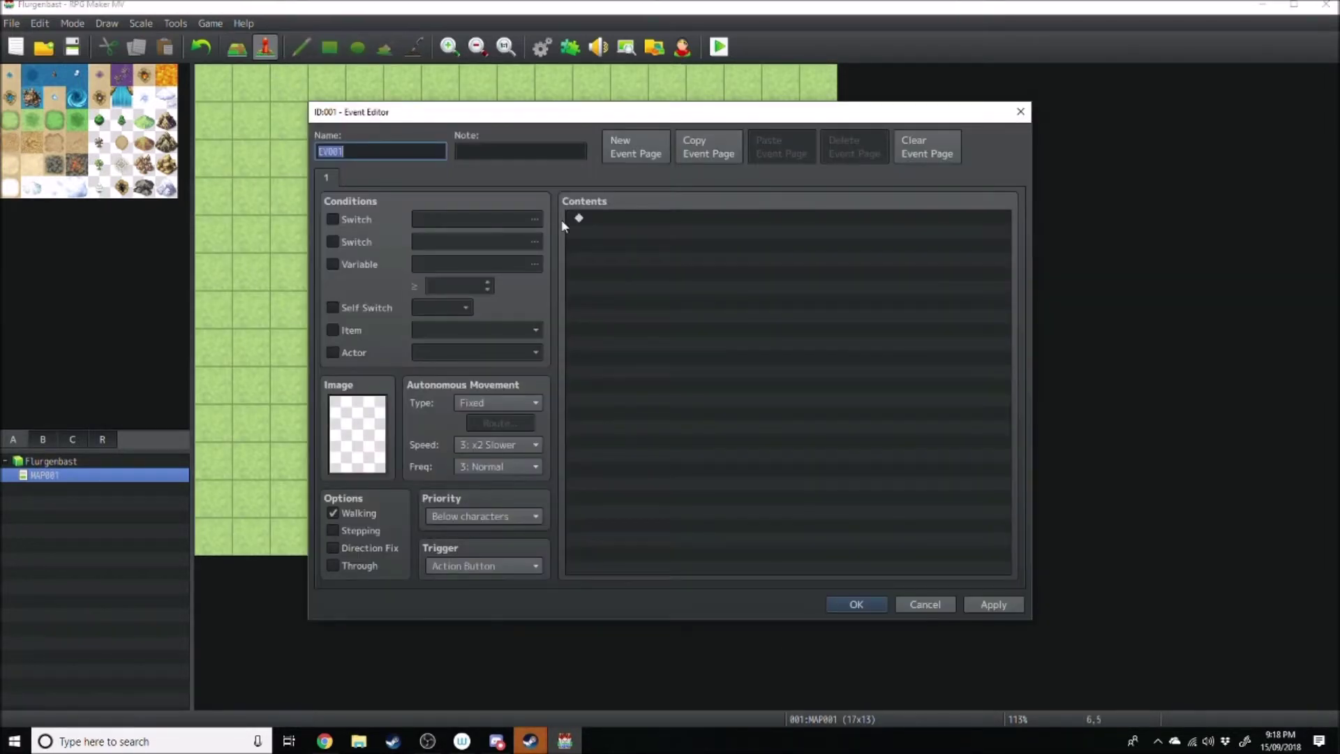
{"action": "double_click", "coordinate": [624, 216]}
{"action": "left_click", "coordinate": [703, 288]}
{"action": "left_click", "coordinate": [912, 478]}
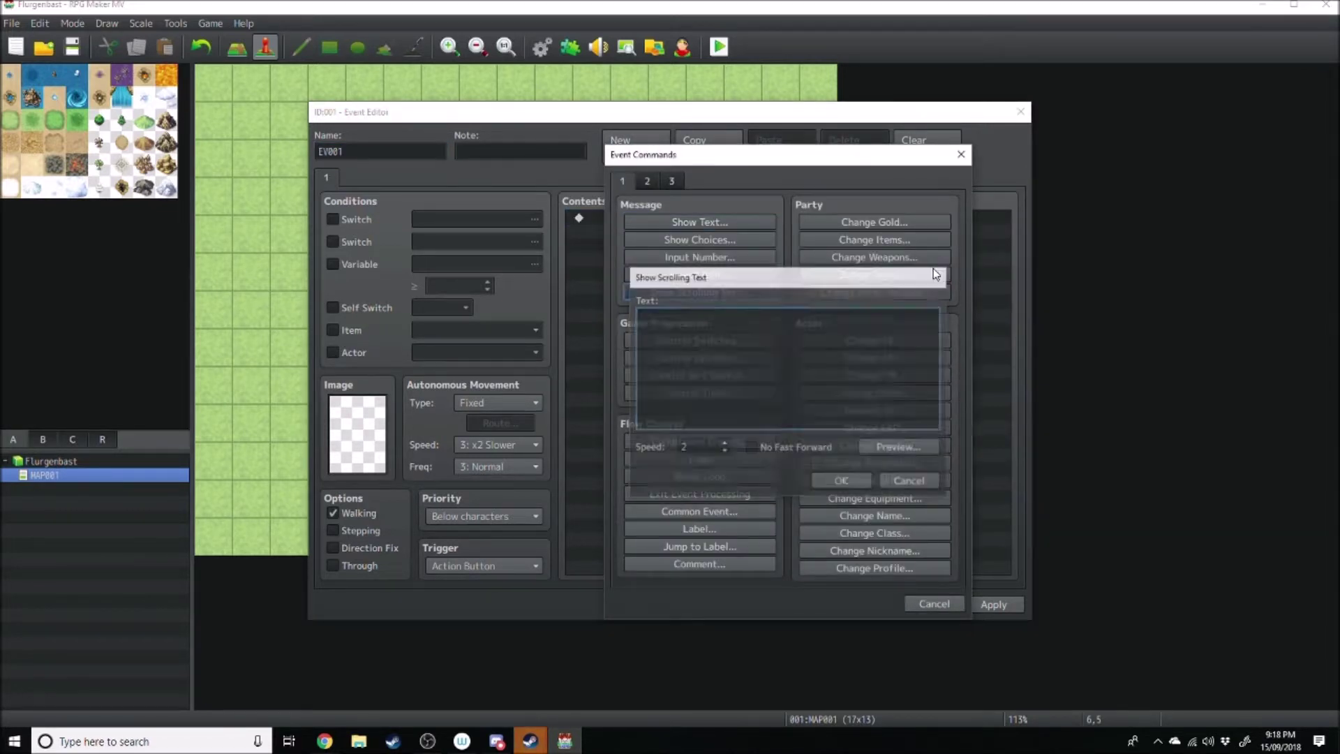
- Look at the Change Items and Change State event commands, and close the event without saving, returning to map editing
{"action": "left_click", "coordinate": [873, 240]}
{"action": "left_click", "coordinate": [896, 286]}
{"action": "left_click", "coordinate": [892, 395]}
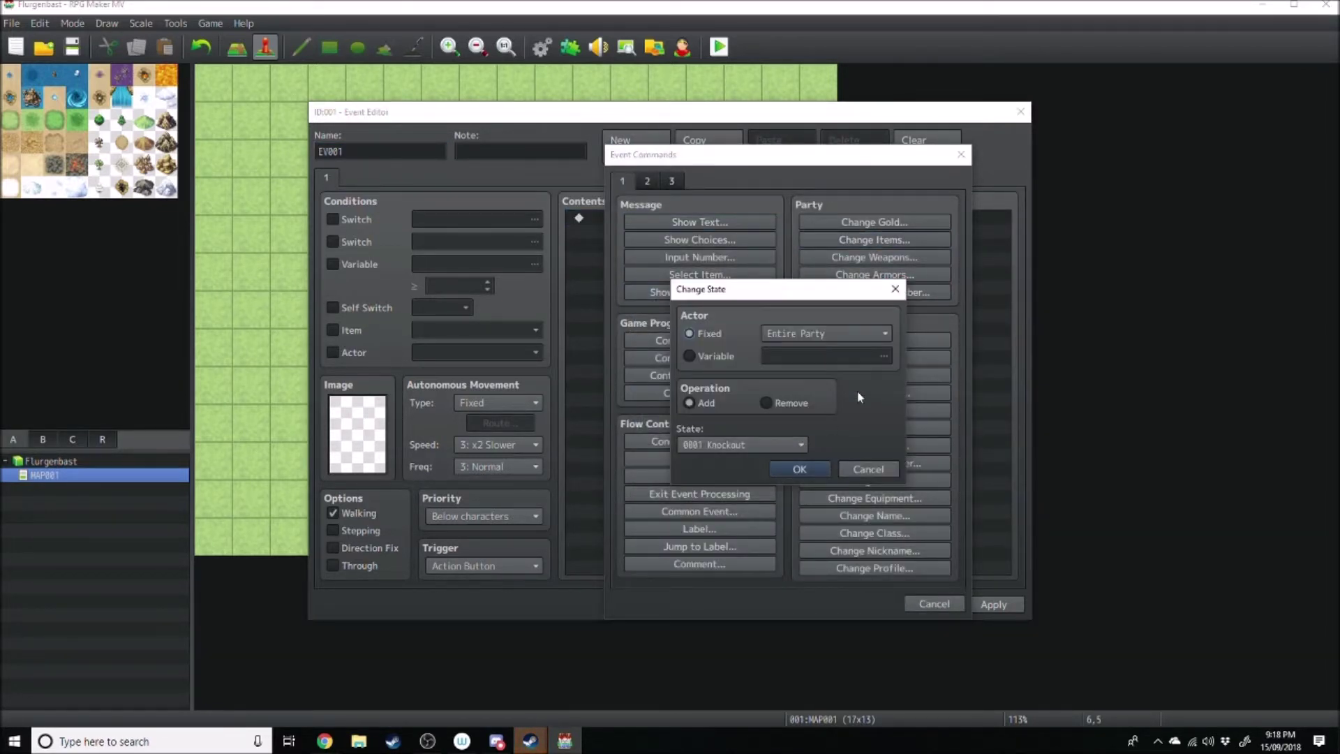
{"action": "left_click", "coordinate": [895, 288]}
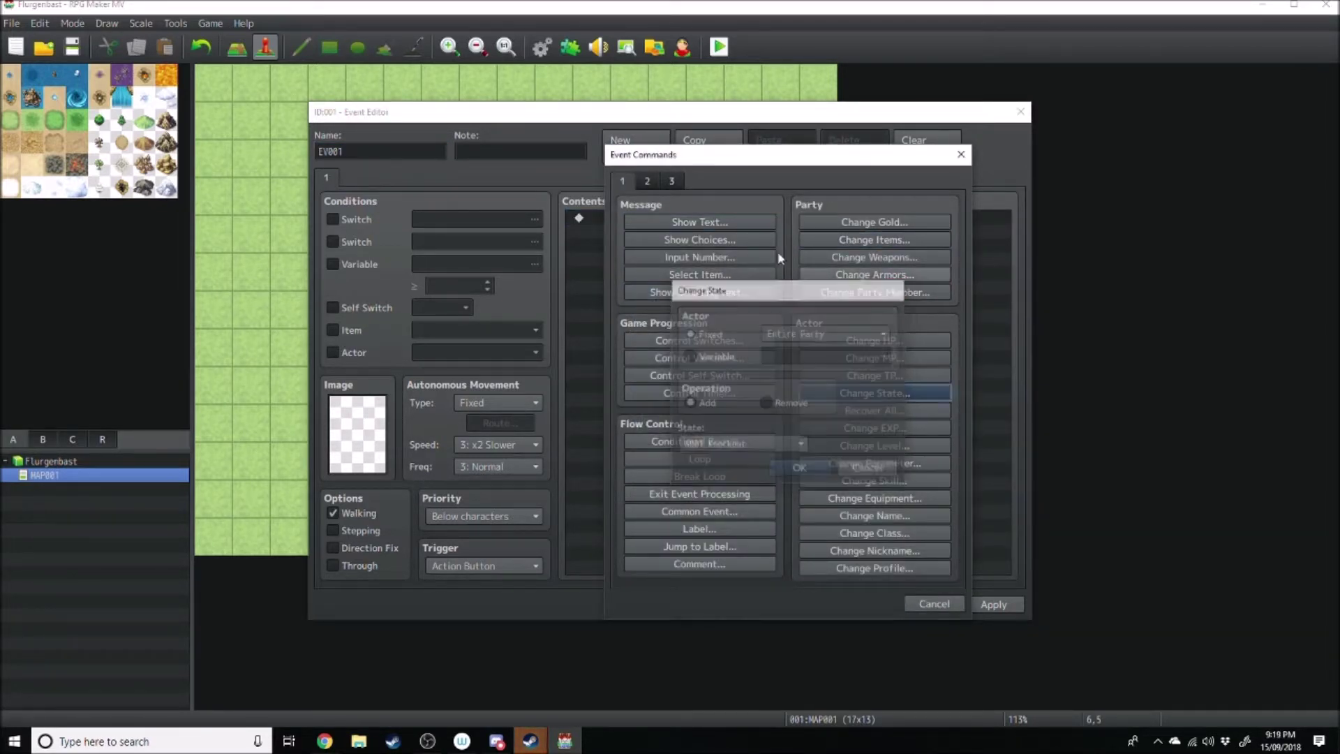
{"action": "left_click", "coordinate": [963, 157]}
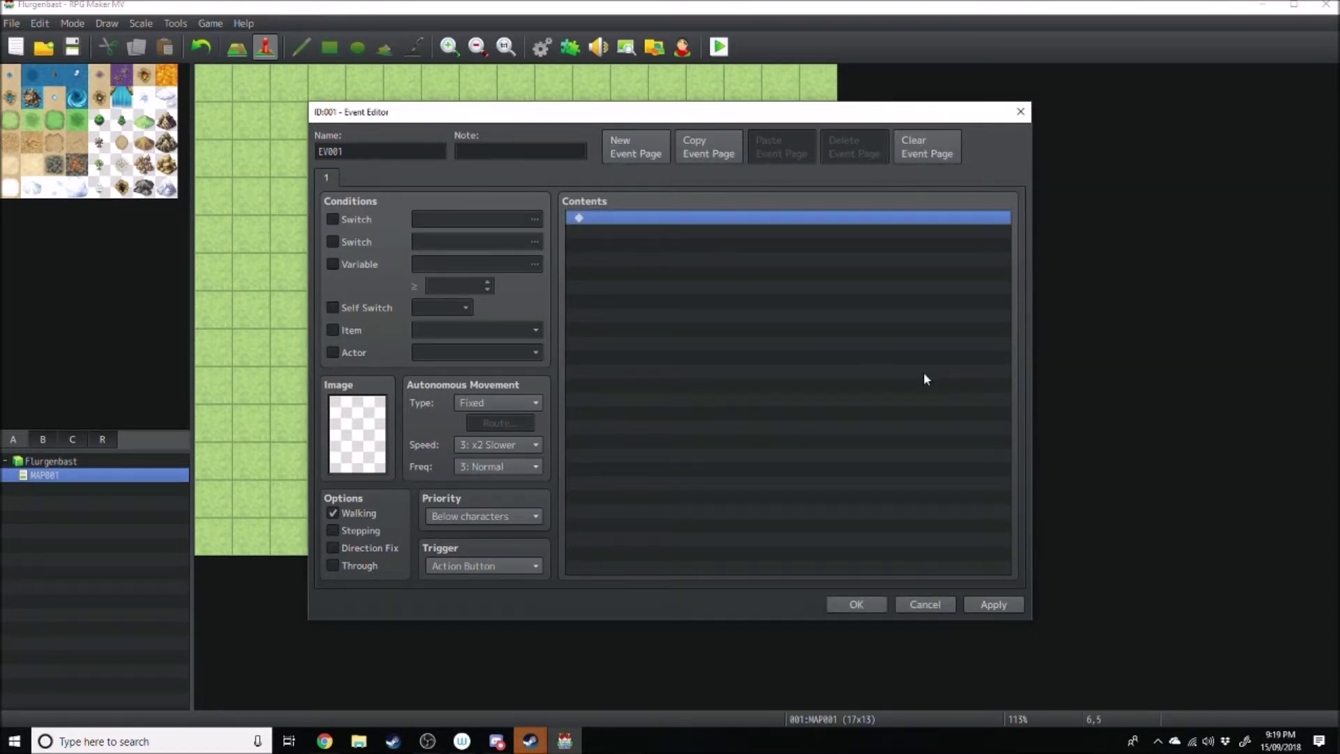
{"action": "left_click", "coordinate": [1021, 113]}
{"action": "left_click", "coordinate": [240, 50]}
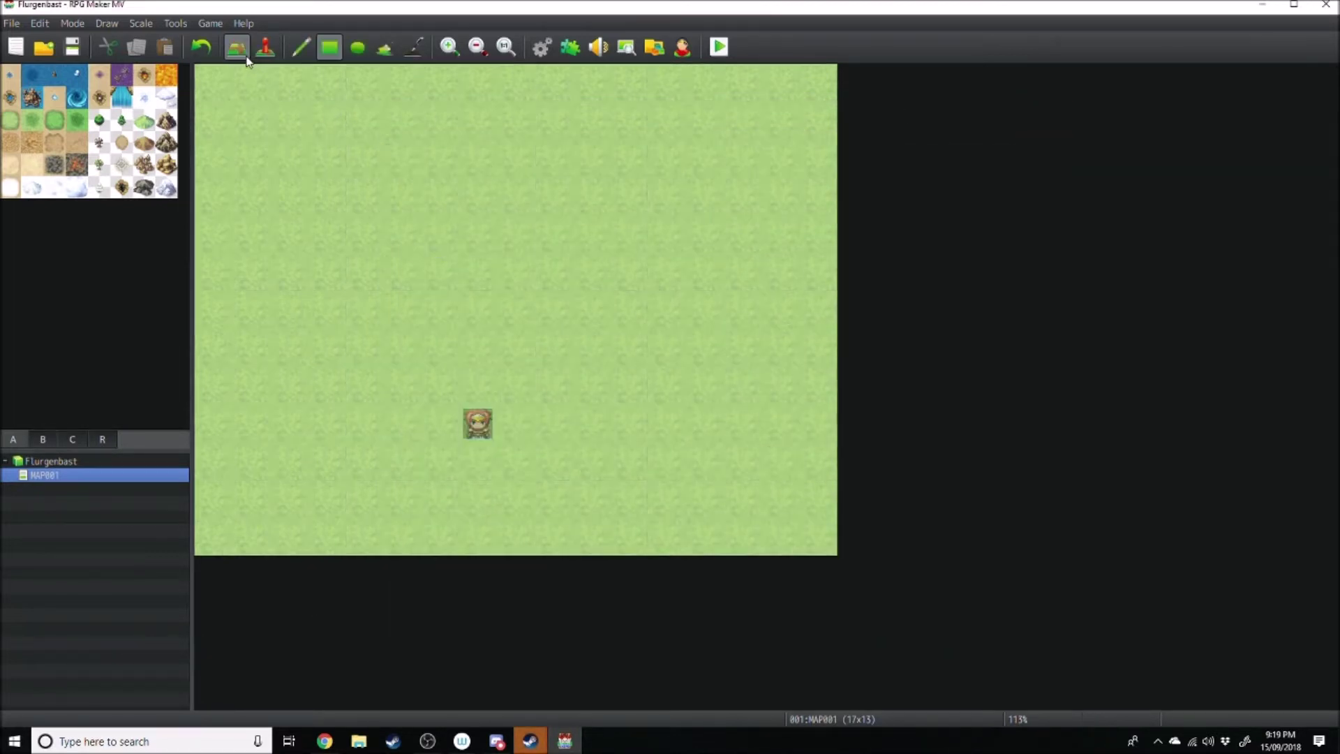
- Draw a freehand sand path from the map's upper left to its lower right edge, and a 7 by 5 tile sand rectangle
{"action": "left_click", "coordinate": [301, 45]}
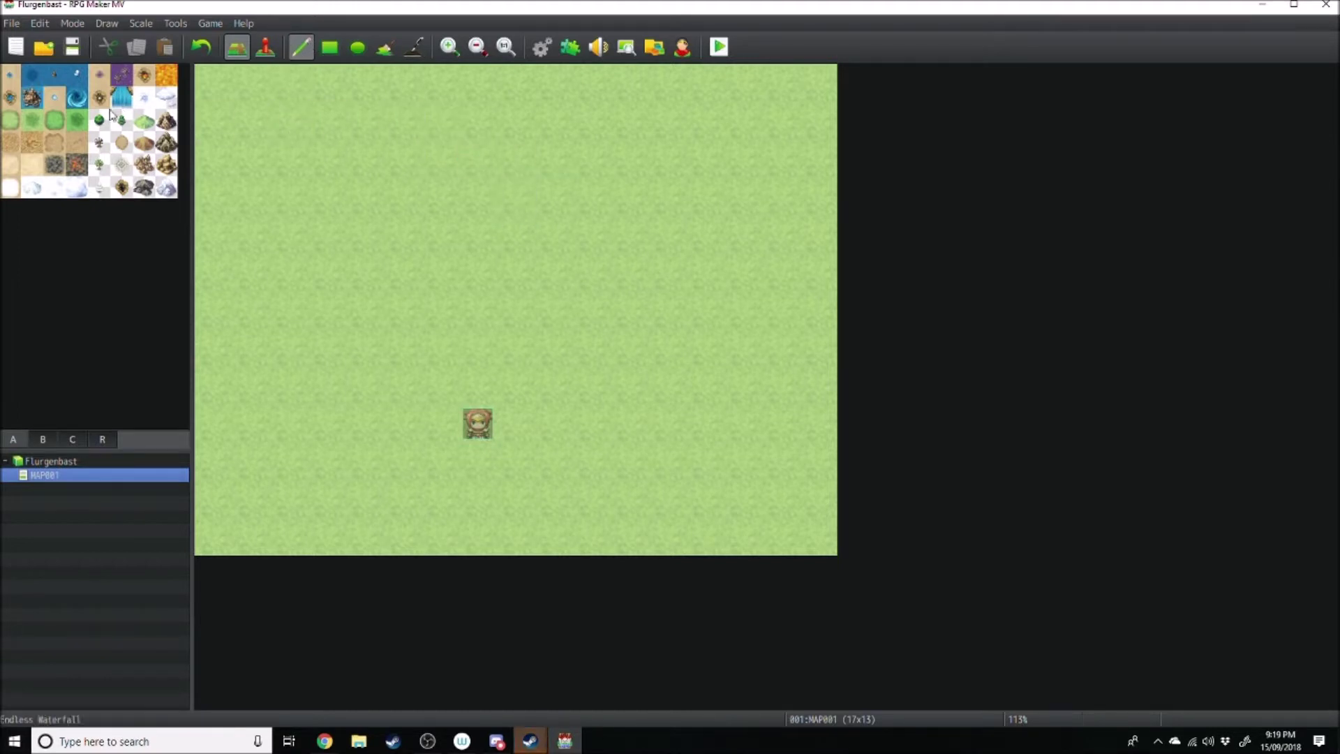
{"action": "left_click", "coordinate": [10, 164]}
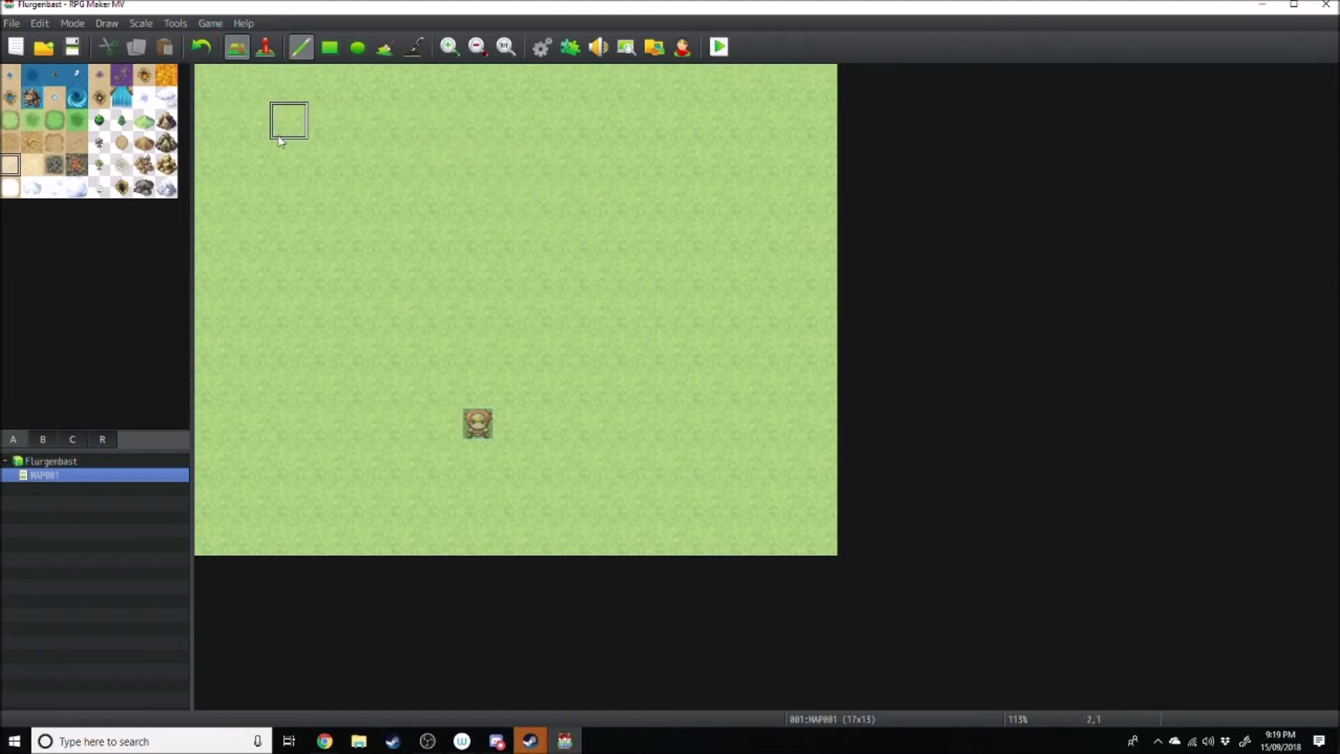
{"action": "mouse_move", "coordinate": [287, 119]}
{"action": "left_mouse_down"}
{"action": "mouse_move", "coordinate": [558, 209]}
{"action": "mouse_move", "coordinate": [716, 551]}
{"action": "mouse_move", "coordinate": [703, 540]}
{"action": "left_mouse_up"}
{"action": "left_click", "coordinate": [329, 47]}
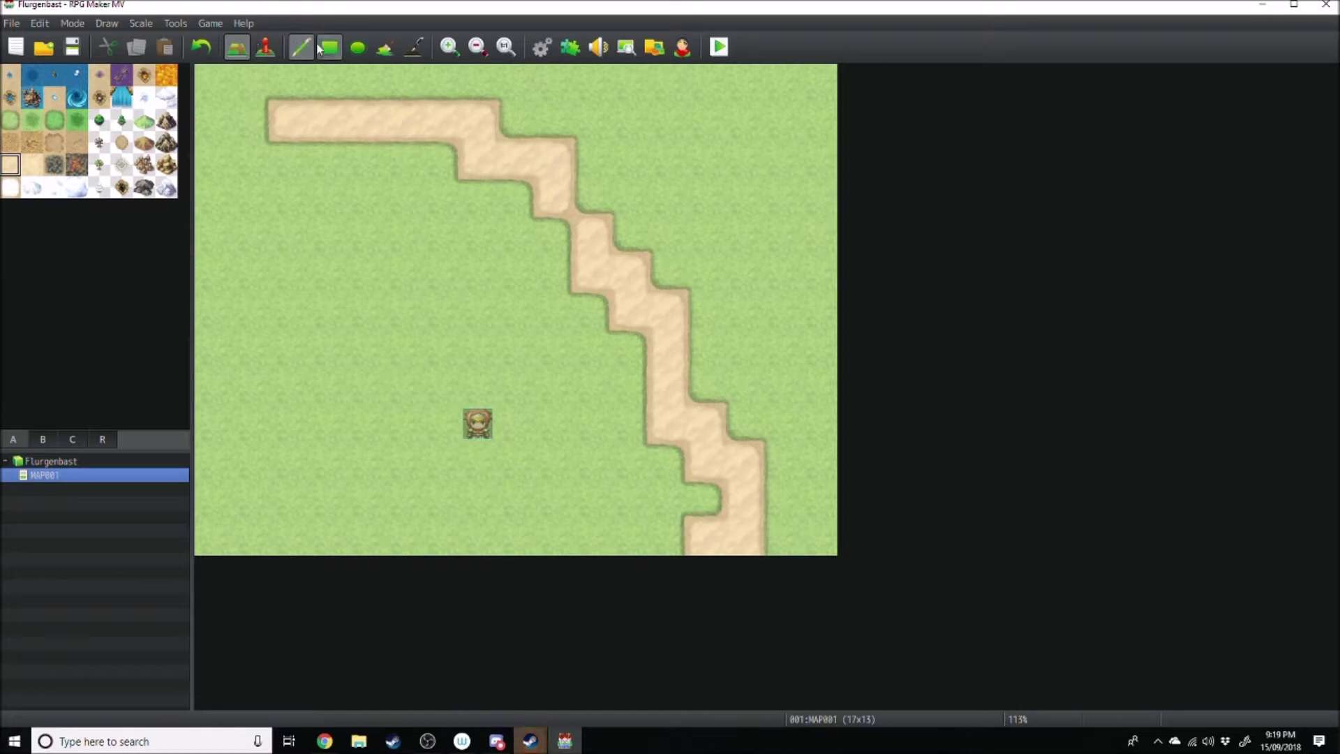
{"action": "left_click_drag", "start_coordinate": [246, 232], "coordinate": [476, 384]}
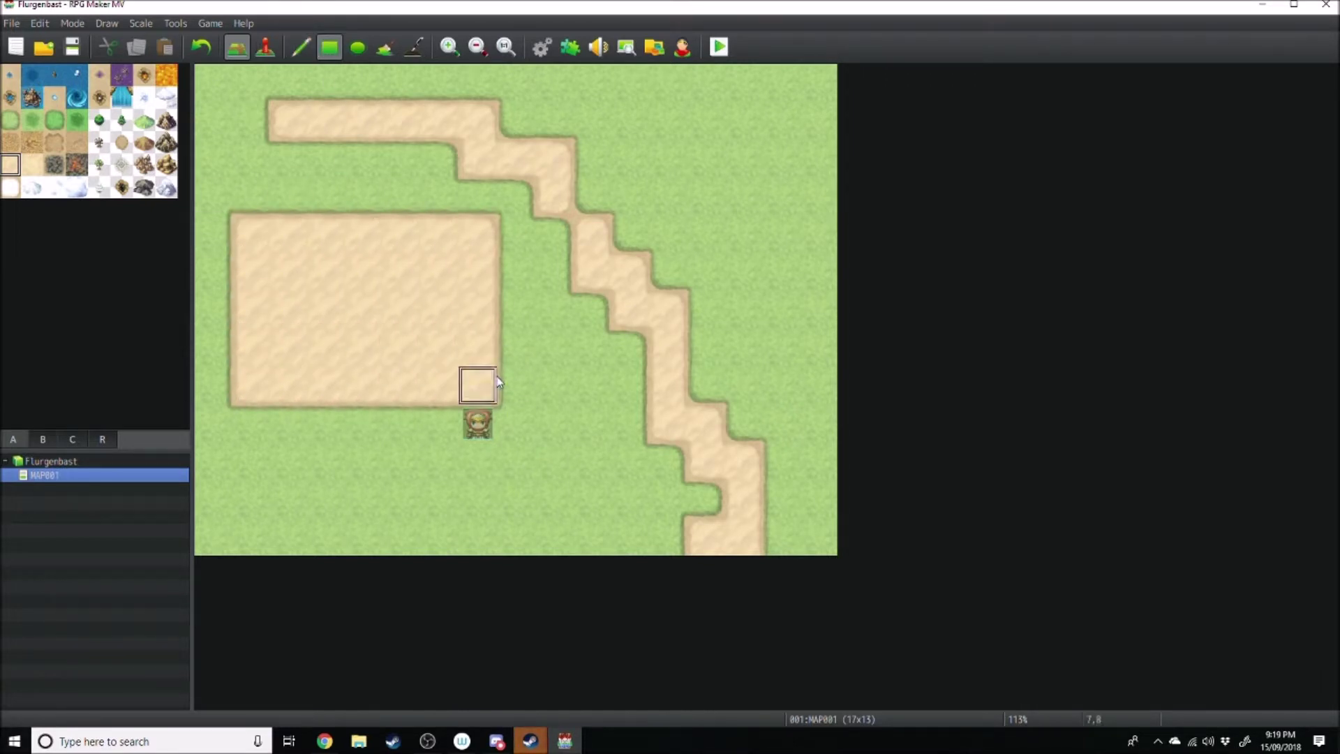
- Draw large overlapping sand ellipses across most of the map
{"action": "left_click", "coordinate": [358, 47]}
{"action": "mouse_move", "coordinate": [252, 86]}
{"action": "left_mouse_down"}
{"action": "mouse_move", "coordinate": [747, 383]}
{"action": "mouse_move", "coordinate": [778, 422]}
{"action": "left_mouse_up"}
{"action": "mouse_move", "coordinate": [780, 112]}
{"action": "left_mouse_down"}
{"action": "mouse_move", "coordinate": [330, 423]}
{"action": "mouse_move", "coordinate": [249, 347]}
{"action": "left_mouse_up"}
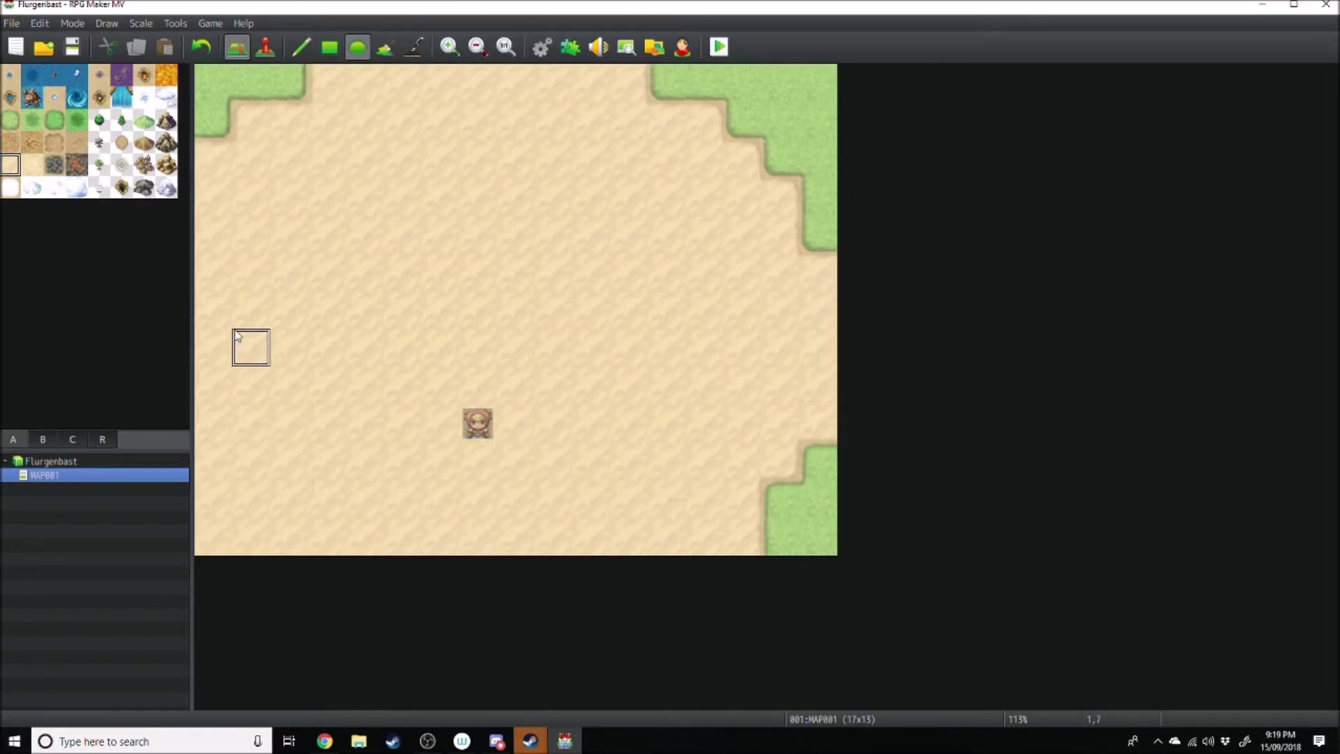
- Copy the light grass tile from the map and cover all the sand with it using ellipses
{"action": "right_click", "coordinate": [212, 120]}
{"action": "left_click_drag", "start_coordinate": [213, 120], "coordinate": [780, 535]}
{"action": "left_click_drag", "start_coordinate": [881, 677], "coordinate": [174, 49]}
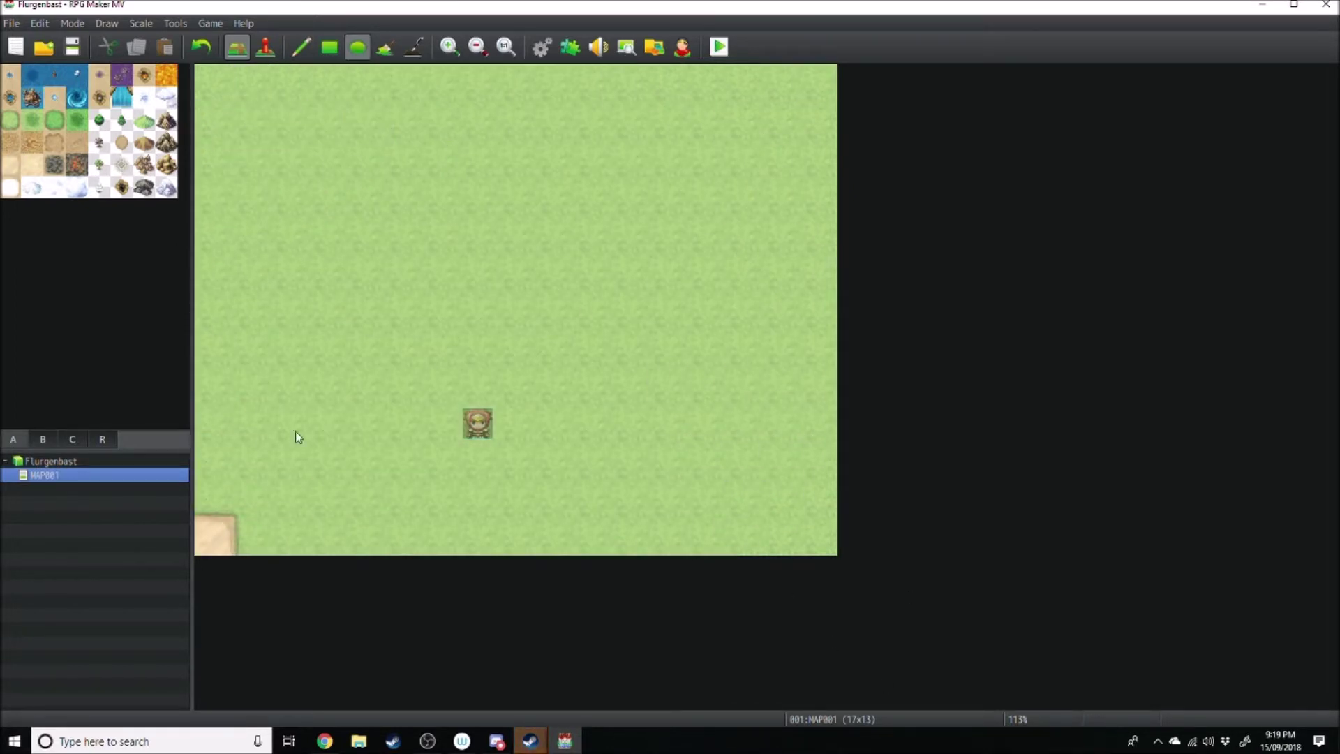
{"action": "left_click", "coordinate": [213, 535]}
- Flood fill the whole map with rocky sea, and refill it with the darker green grass
{"action": "left_click", "coordinate": [385, 46]}
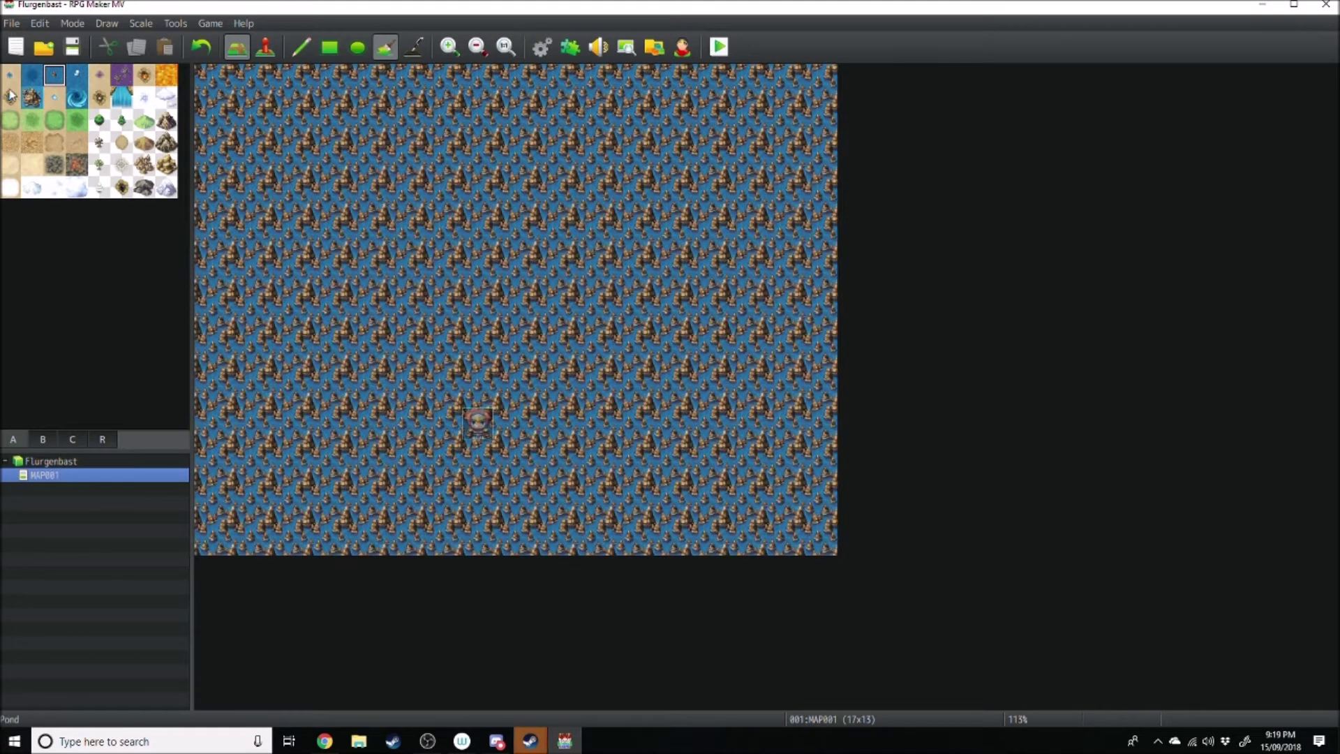
{"action": "left_click", "coordinate": [32, 120]}
{"action": "left_click", "coordinate": [274, 143]}
- Try the shadow pen on the upper middle of the map and undo the stroke
{"action": "left_click", "coordinate": [414, 47]}
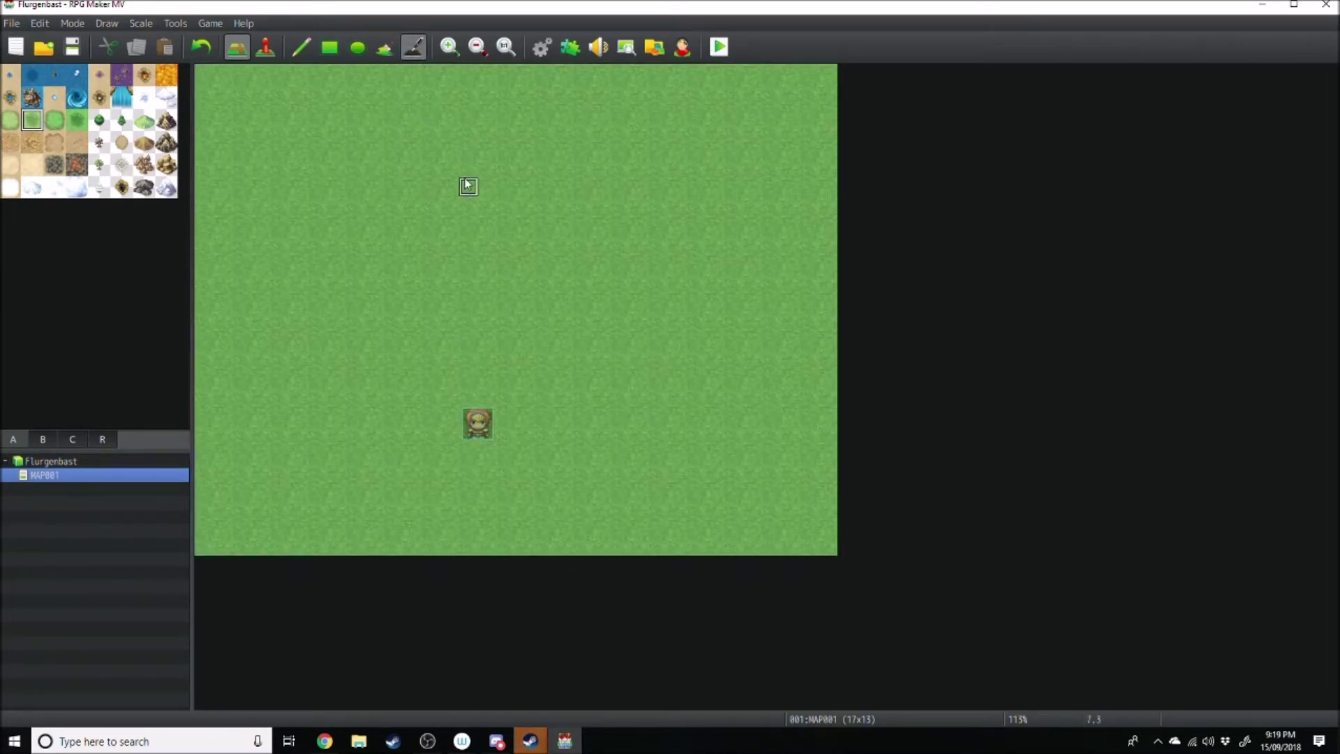
{"action": "mouse_move", "coordinate": [465, 151]}
{"action": "left_mouse_down"}
{"action": "mouse_move", "coordinate": [497, 241]}
{"action": "mouse_move", "coordinate": [672, 433]}
{"action": "mouse_move", "coordinate": [754, 213]}
{"action": "mouse_move", "coordinate": [470, 129]}
{"action": "mouse_move", "coordinate": [392, 159]}
{"action": "mouse_move", "coordinate": [474, 394]}
{"action": "mouse_move", "coordinate": [545, 139]}
{"action": "left_mouse_up"}
{"action": "key", "text": "ctrl+z"}
- Delete the map MAP001 from the project
{"action": "right_click", "coordinate": [48, 479]}
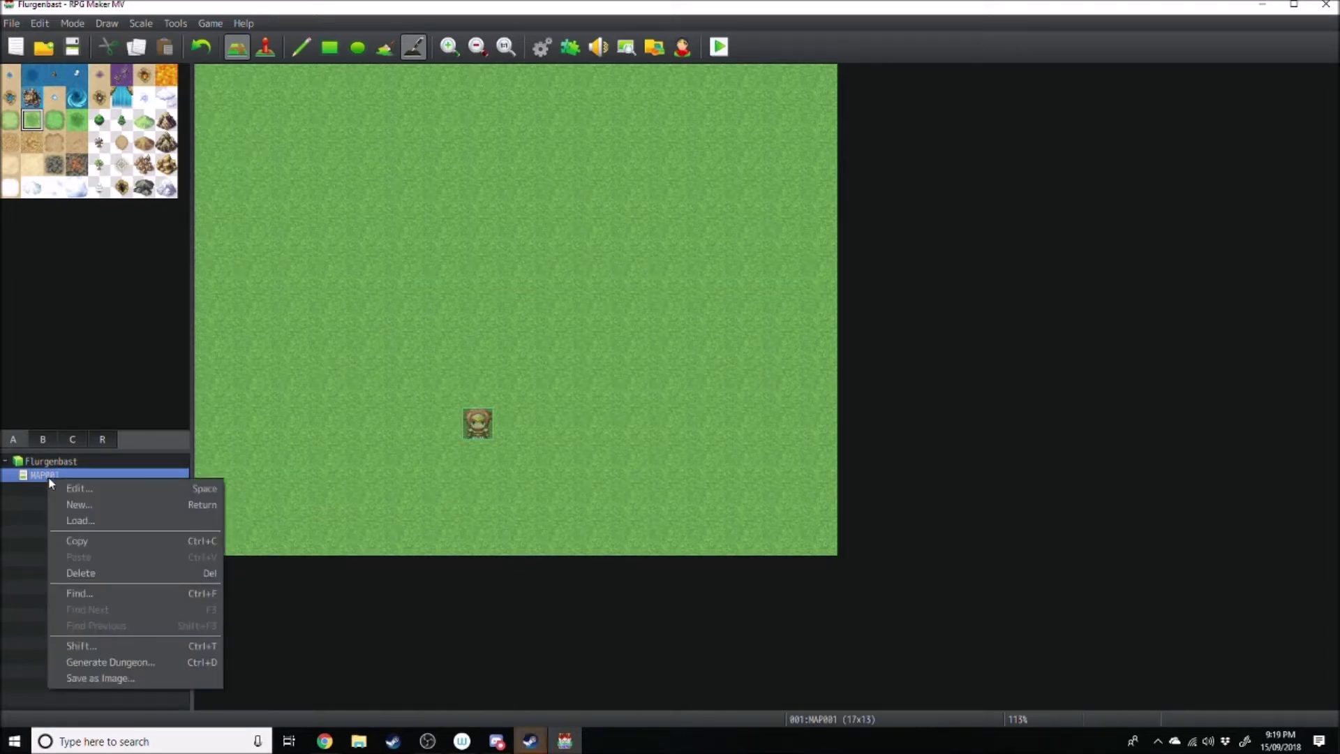
{"action": "left_click", "coordinate": [96, 578]}
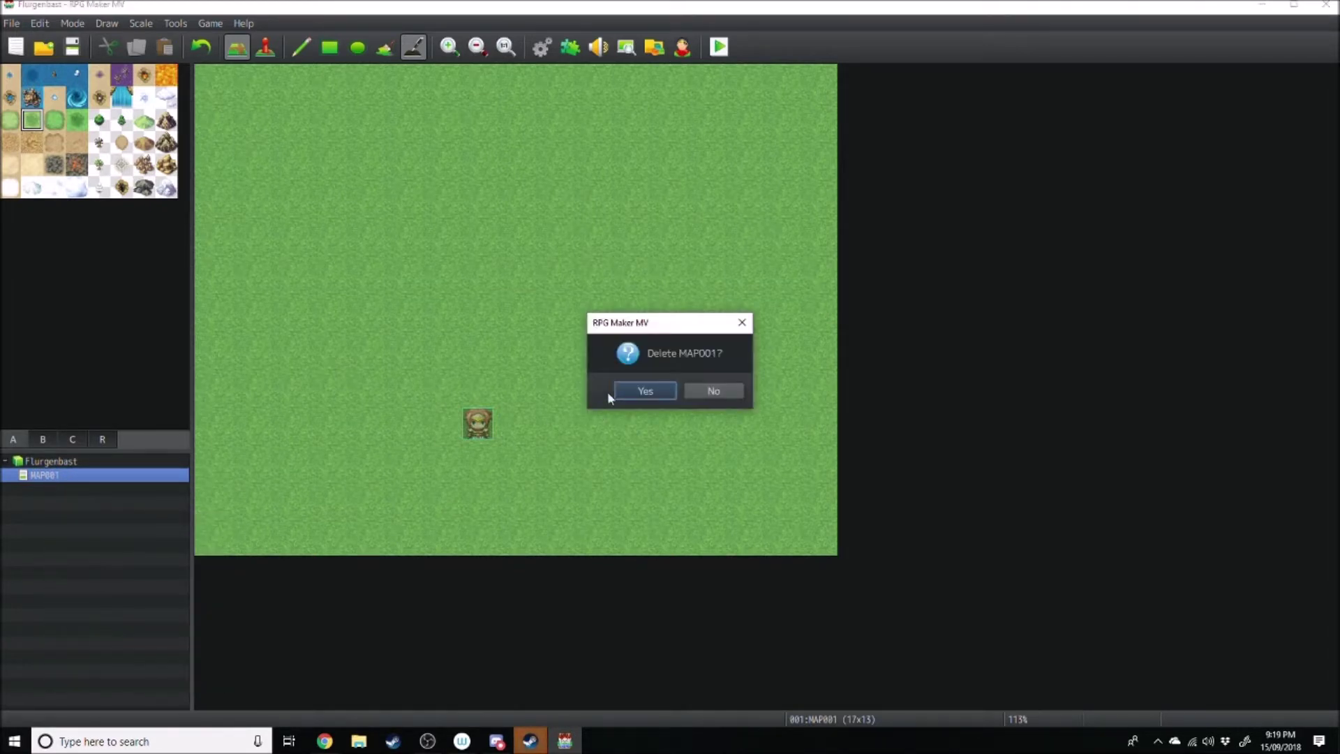
{"action": "left_click", "coordinate": [638, 395]}
- Start a new map under Flurgenbast, with the name WM1 and the display name EarthGaiaTerra
{"action": "right_click", "coordinate": [91, 462]}
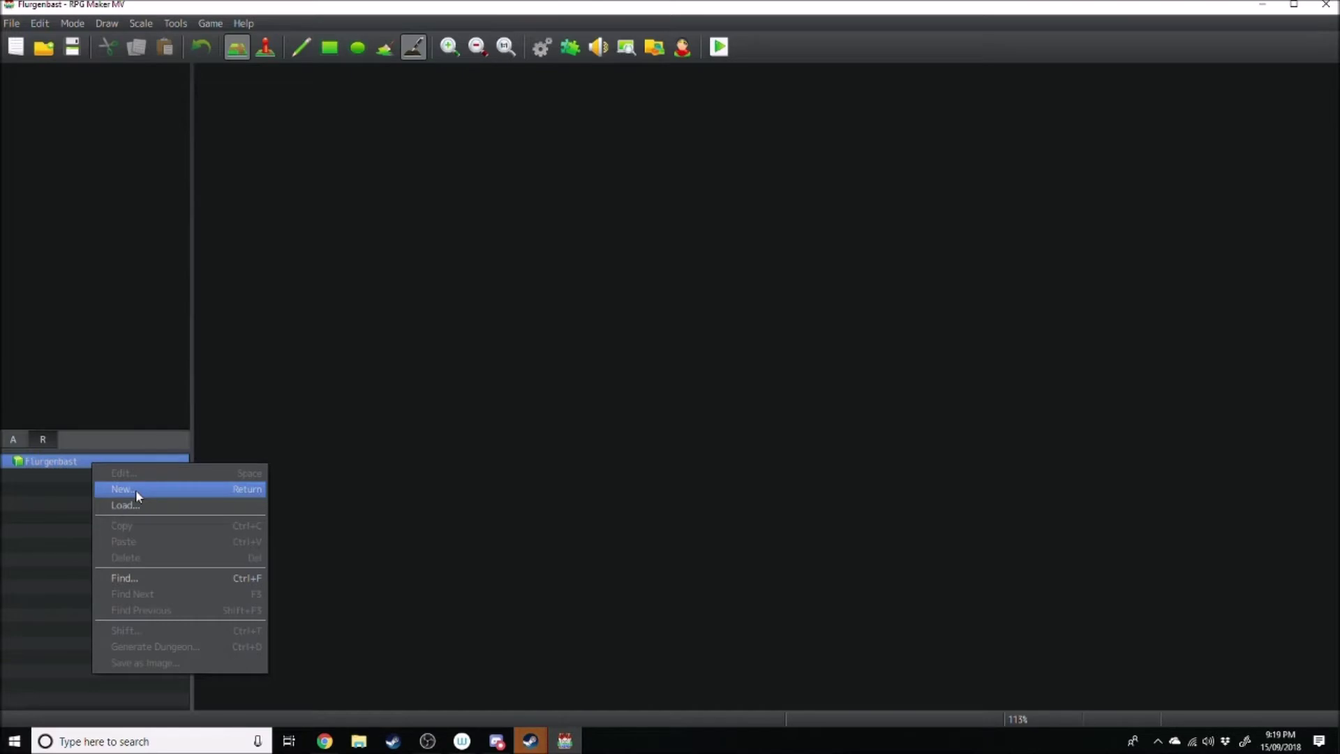
{"action": "left_click", "coordinate": [136, 488]}
{"action": "left_click", "coordinate": [438, 205]}
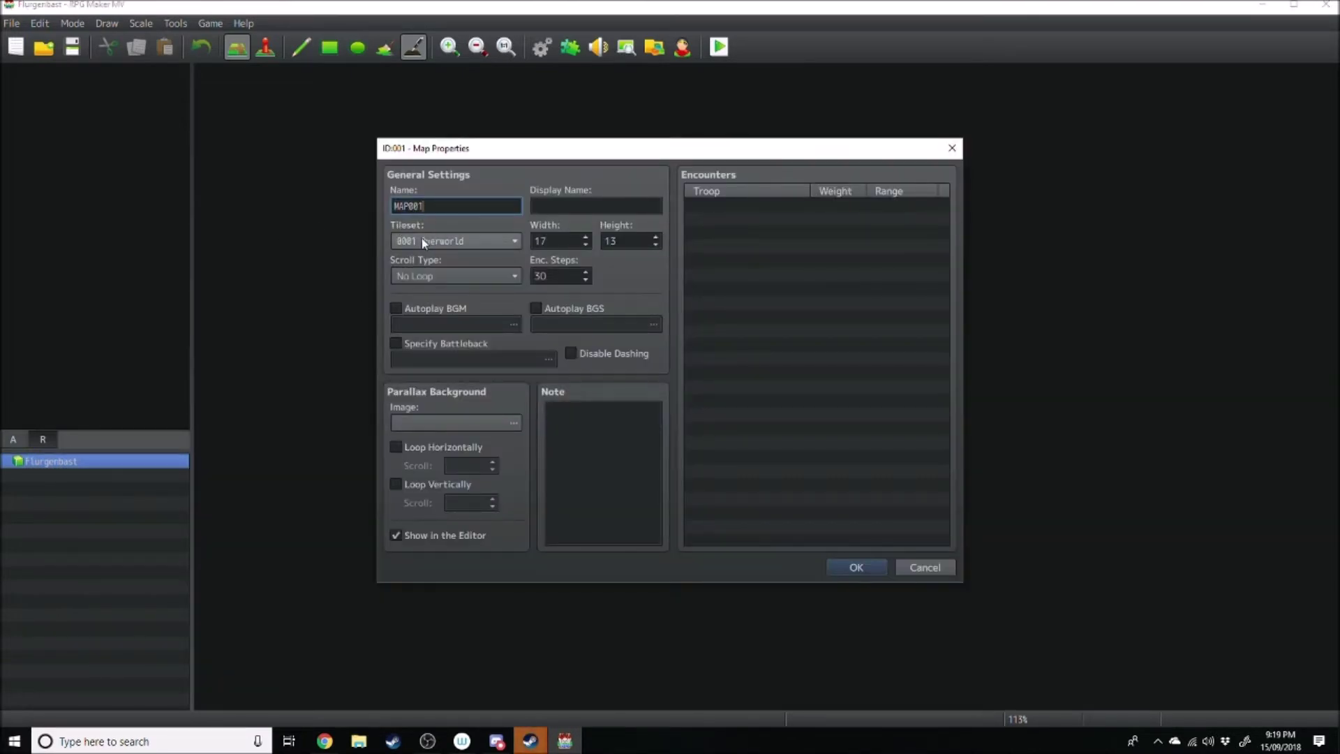
{"action": "left_click_drag", "start_coordinate": [453, 205], "coordinate": [272, 209]}
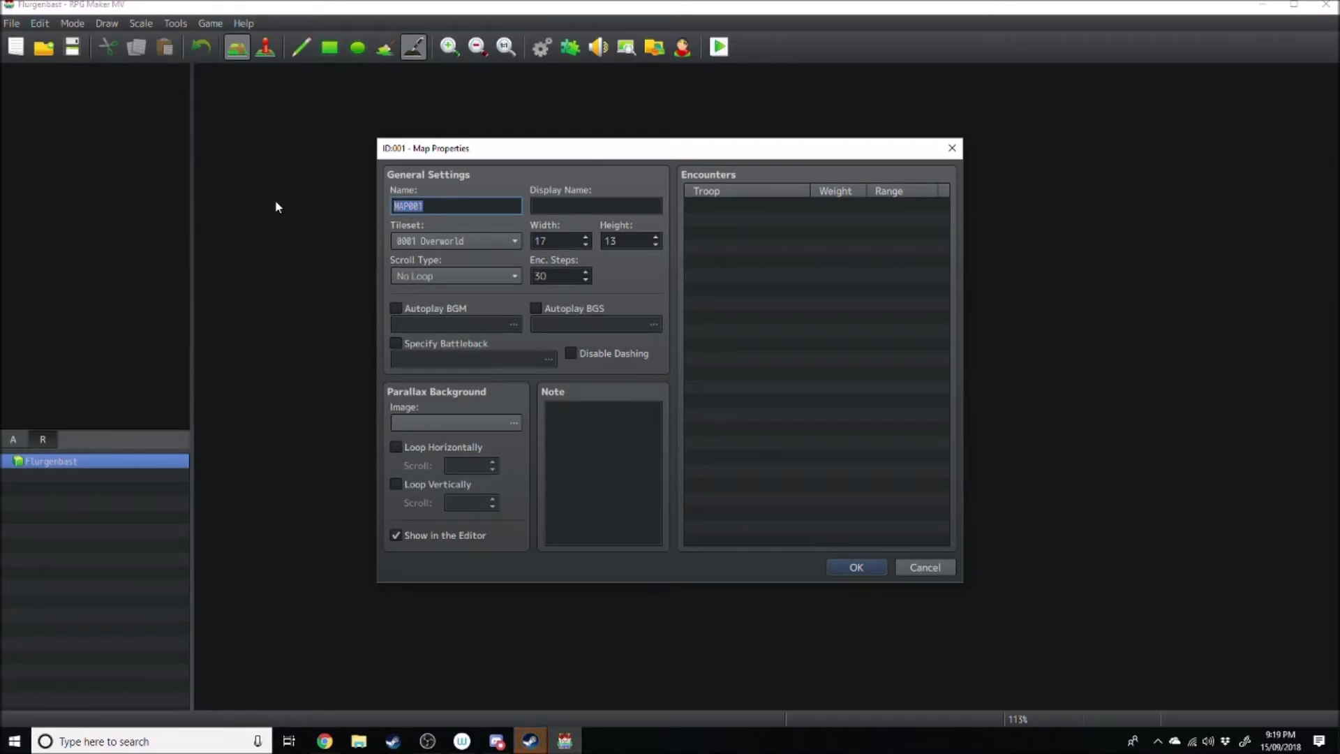
{"action": "type", "text": "M1"}
{"action": "left_click", "coordinate": [549, 204]}
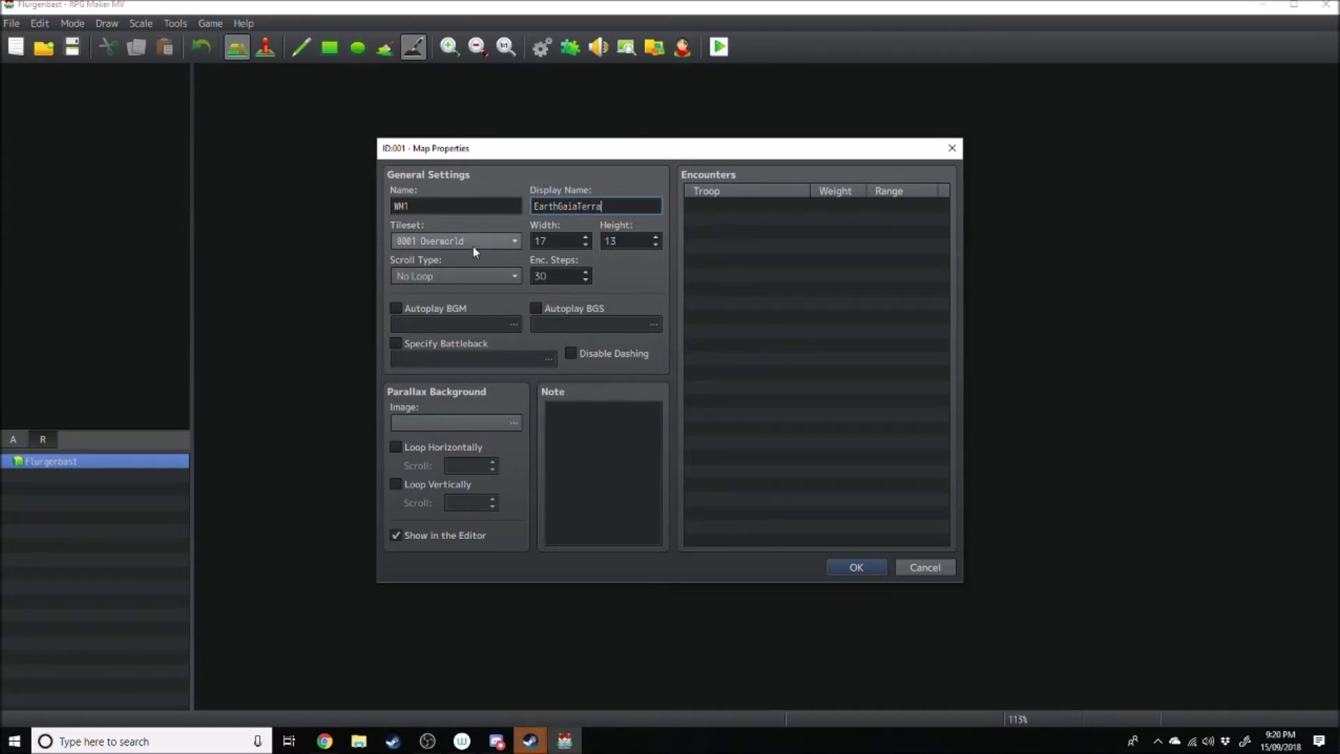
- Look through the available tilesets and choose 0001 Overworld for the new map
{"action": "left_click", "coordinate": [433, 242]}
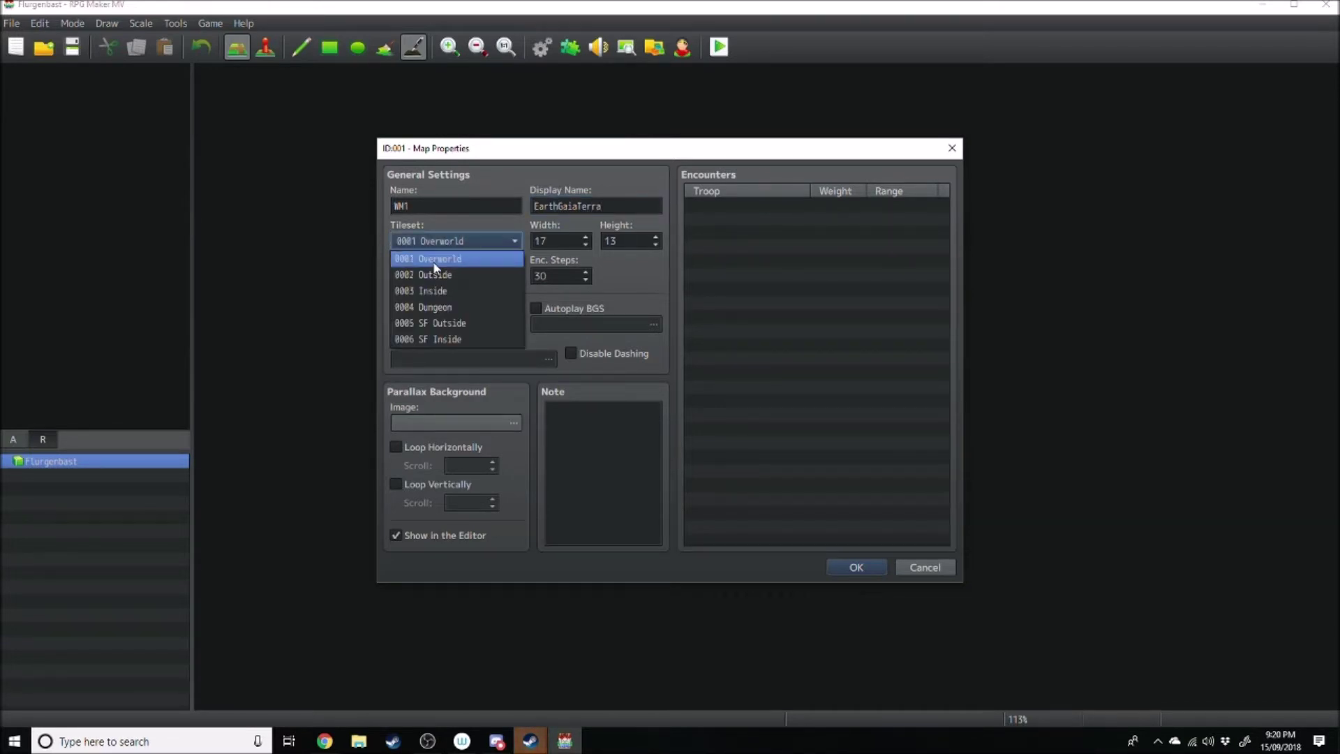
{"action": "left_click", "coordinate": [433, 261]}
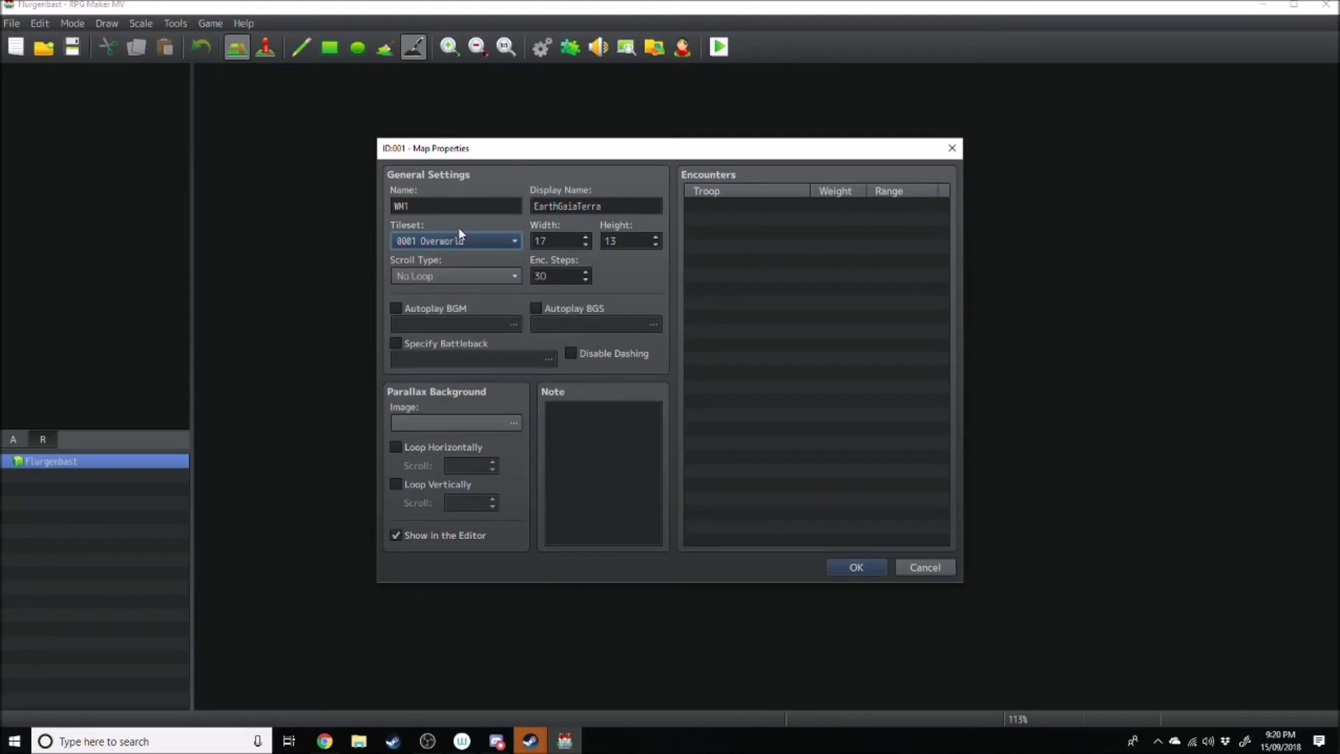
{"action": "left_click", "coordinate": [459, 234]}
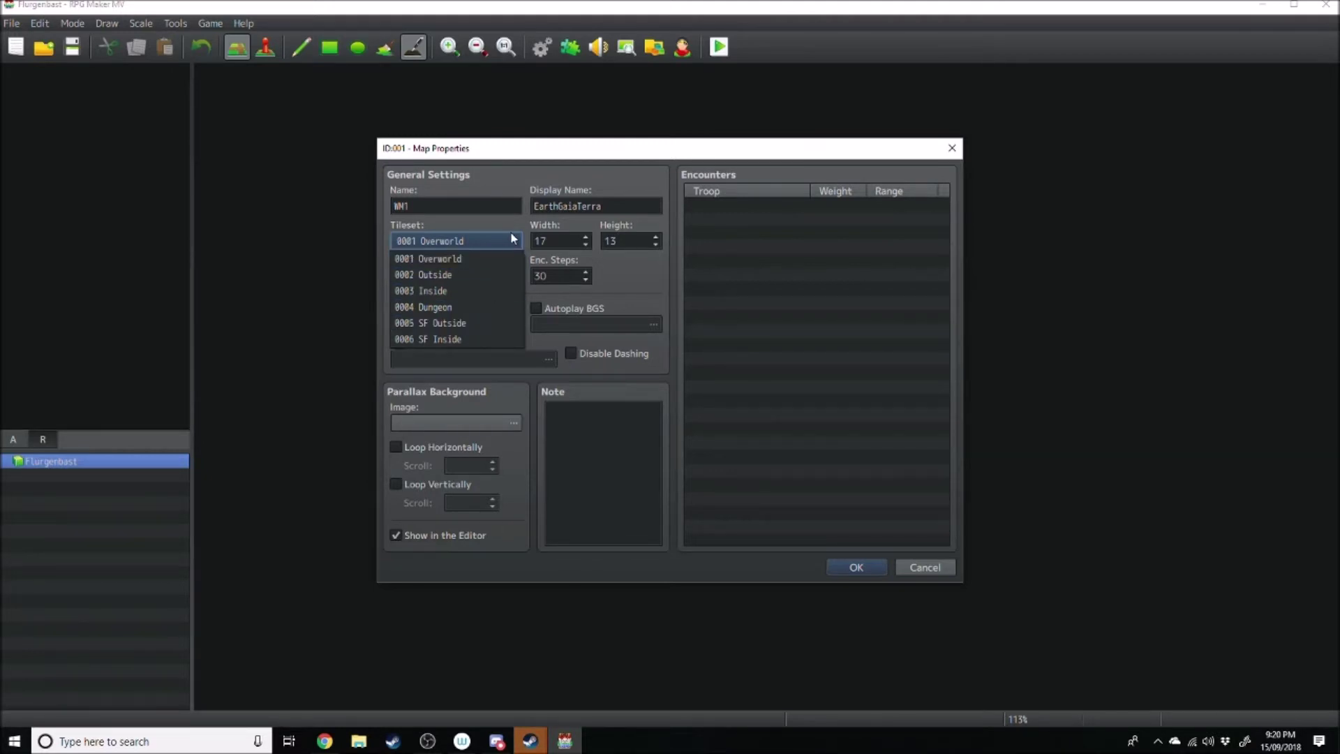
{"action": "left_click", "coordinate": [466, 259]}
{"action": "left_click", "coordinate": [443, 241]}
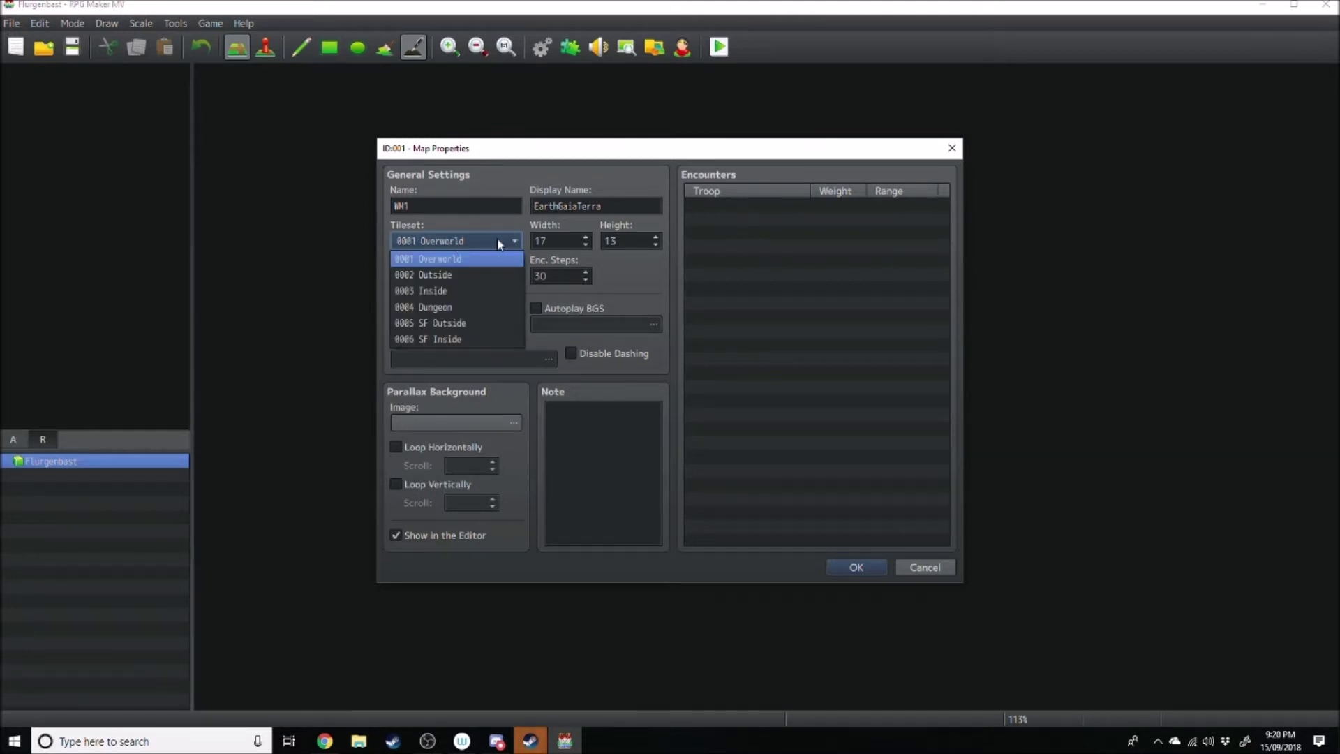
{"action": "left_click", "coordinate": [474, 243]}
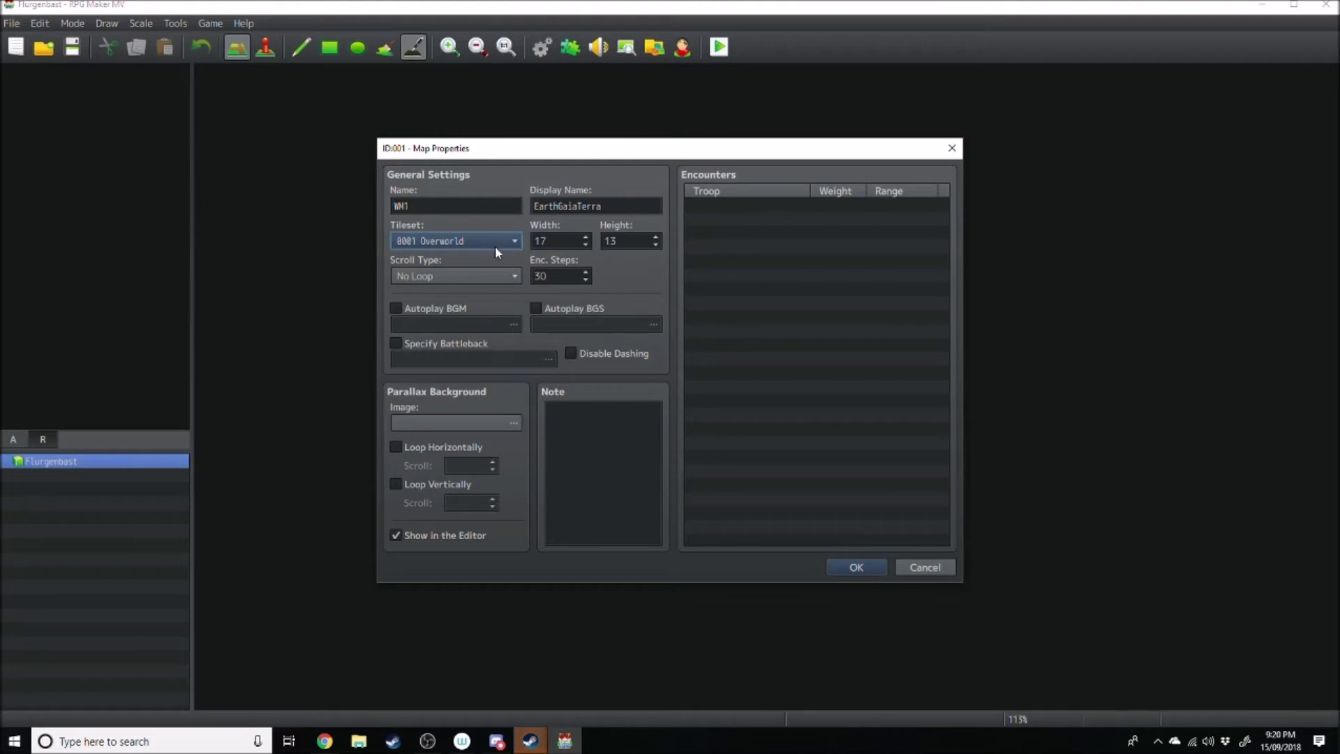
- Set the new map's width and height to 20 tiles each
{"action": "double_click", "coordinate": [563, 234]}
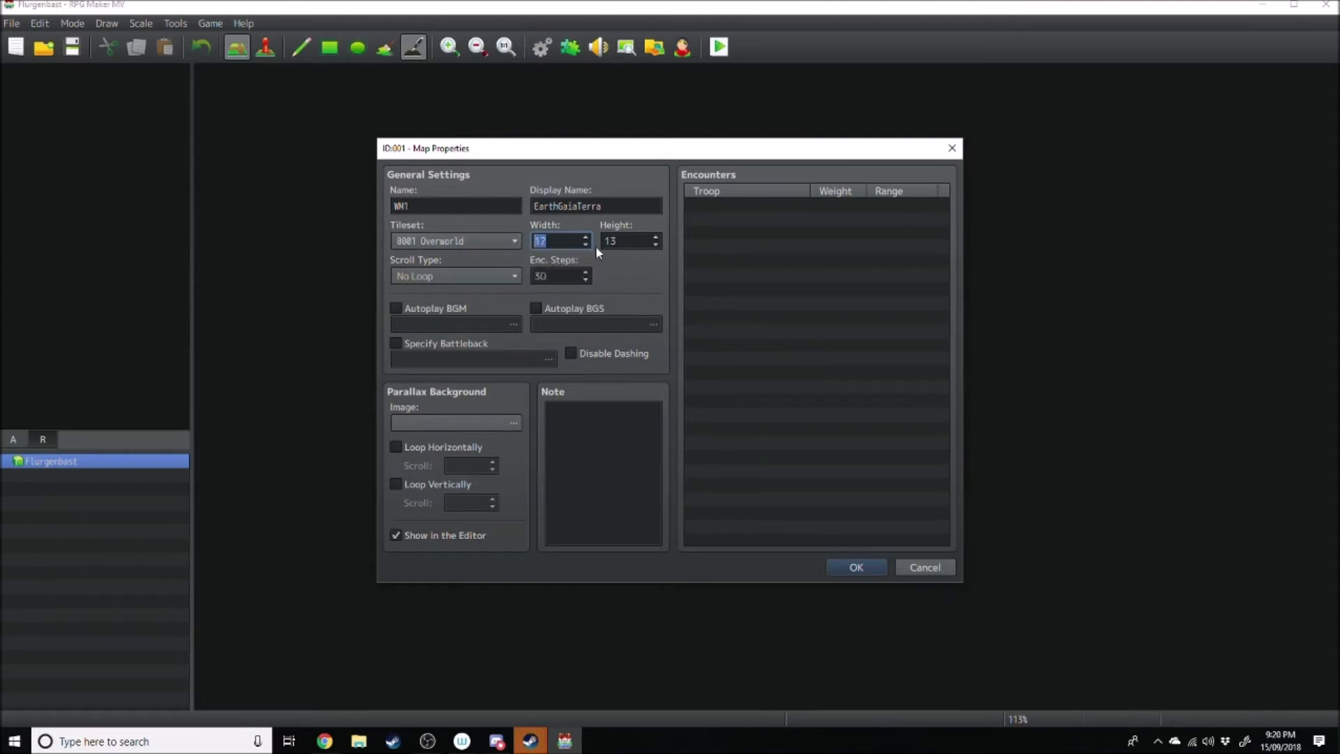
{"action": "left_click", "coordinate": [566, 244]}
{"action": "key", "text": "BackSpace"}
{"action": "key", "text": "BackSpace"}
{"action": "type", "text": "20"}
{"action": "key", "text": "Tab"}
{"action": "type", "text": "2"}
- Enable autoplay background music with the Field1 track, and create the map with these properties
{"action": "left_click", "coordinate": [393, 308]}
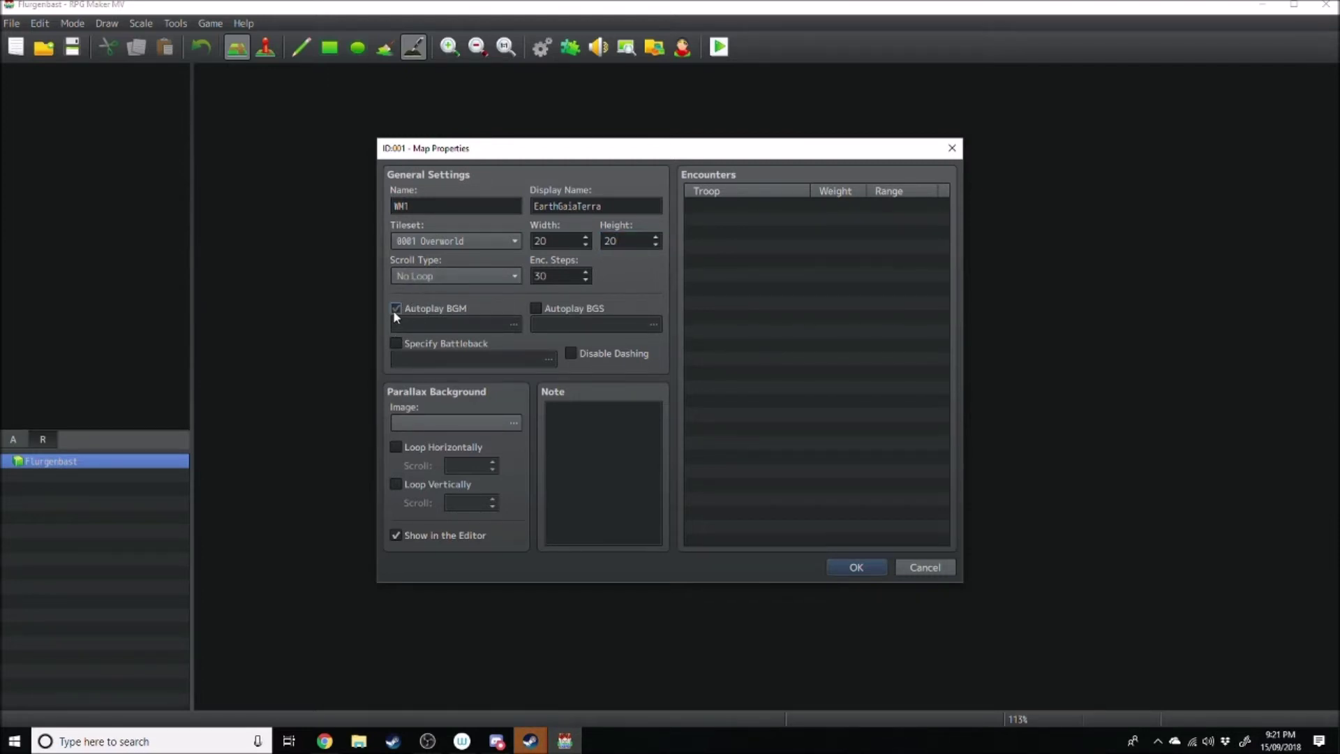
{"action": "left_click", "coordinate": [446, 324]}
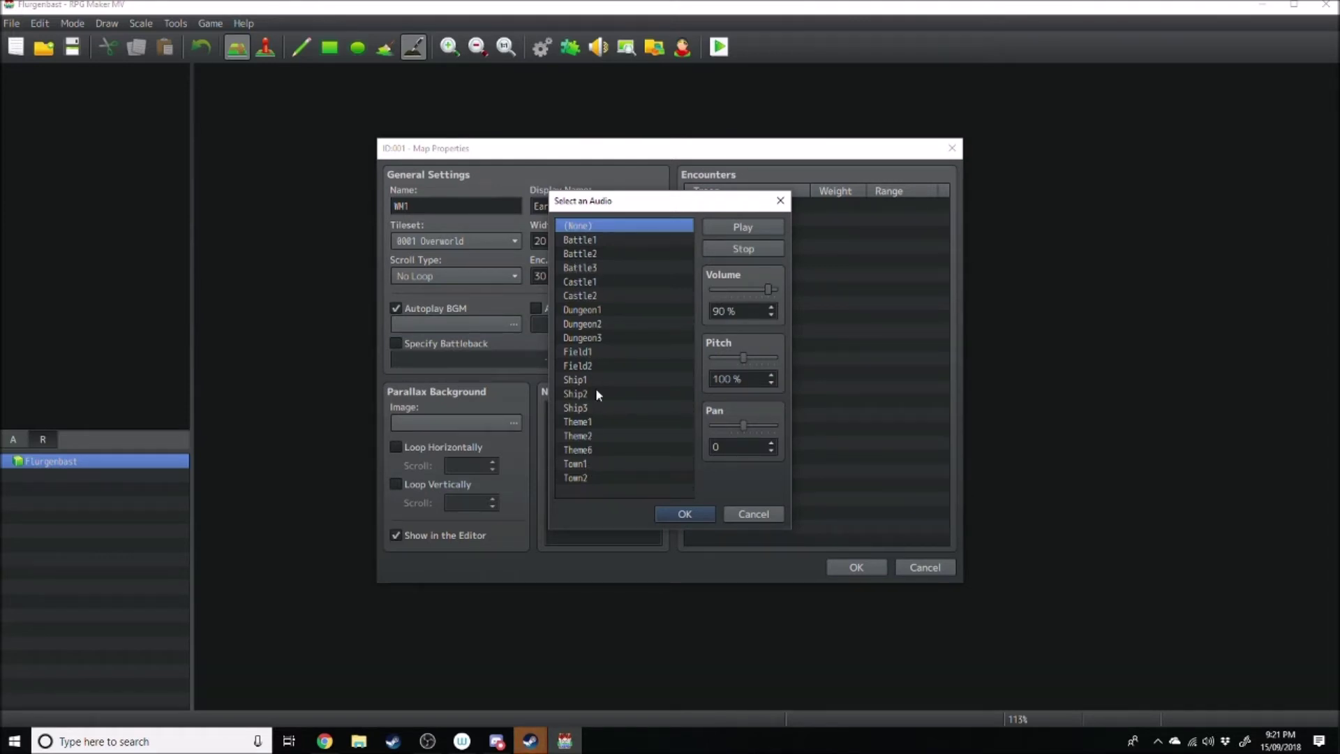
{"action": "left_click", "coordinate": [609, 352]}
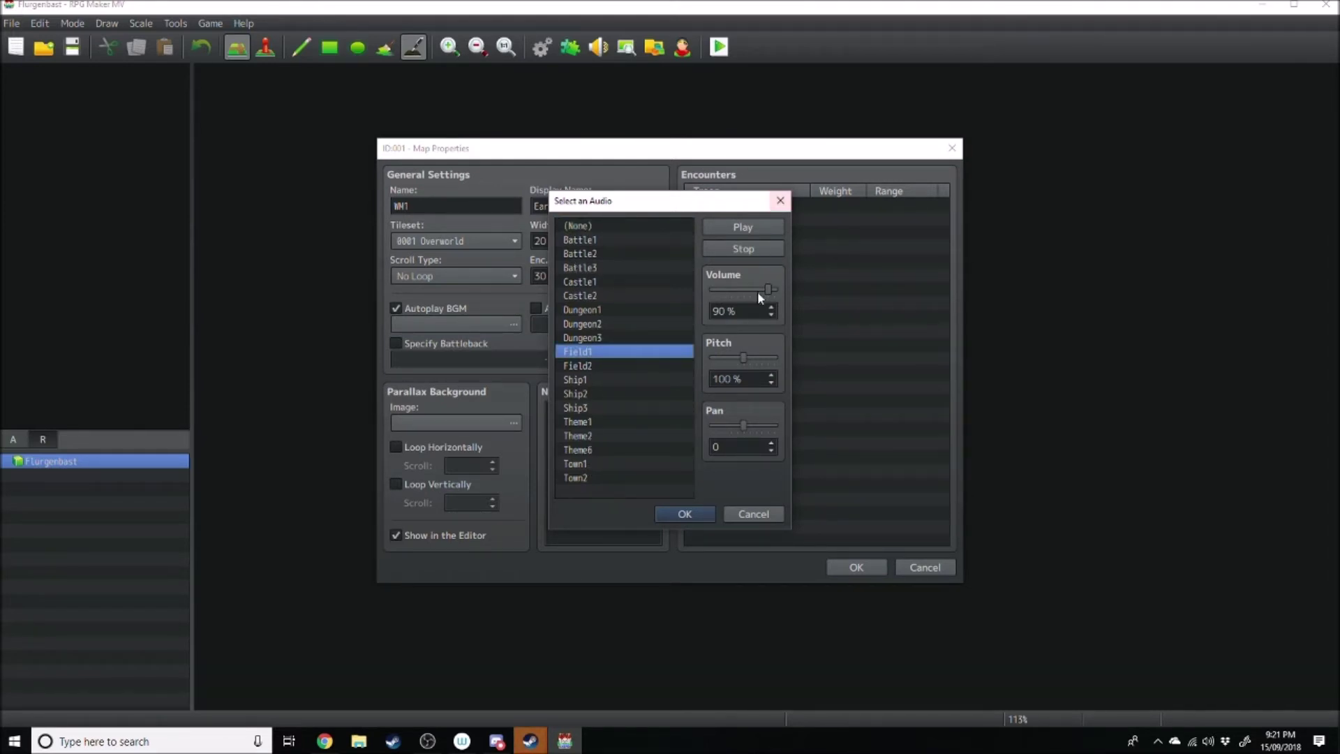
{"action": "left_click", "coordinate": [684, 514]}
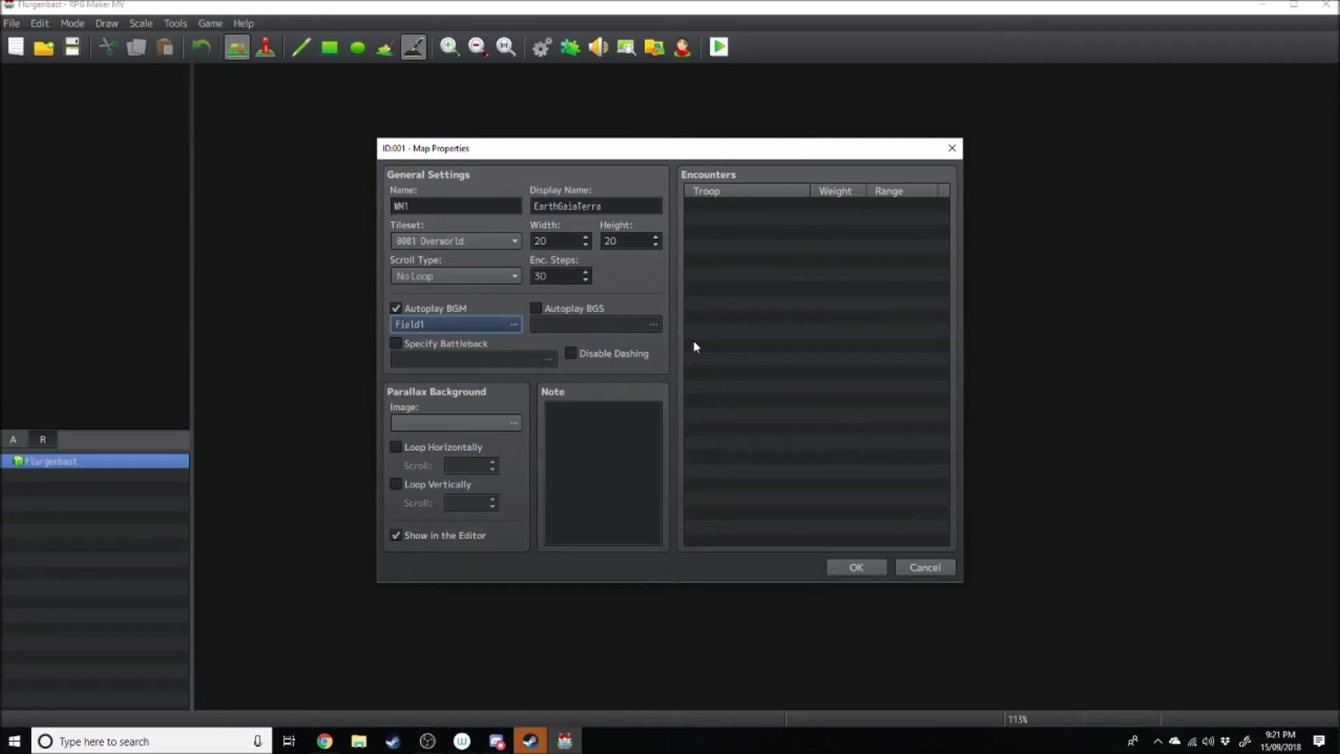
{"action": "left_click", "coordinate": [854, 566]}
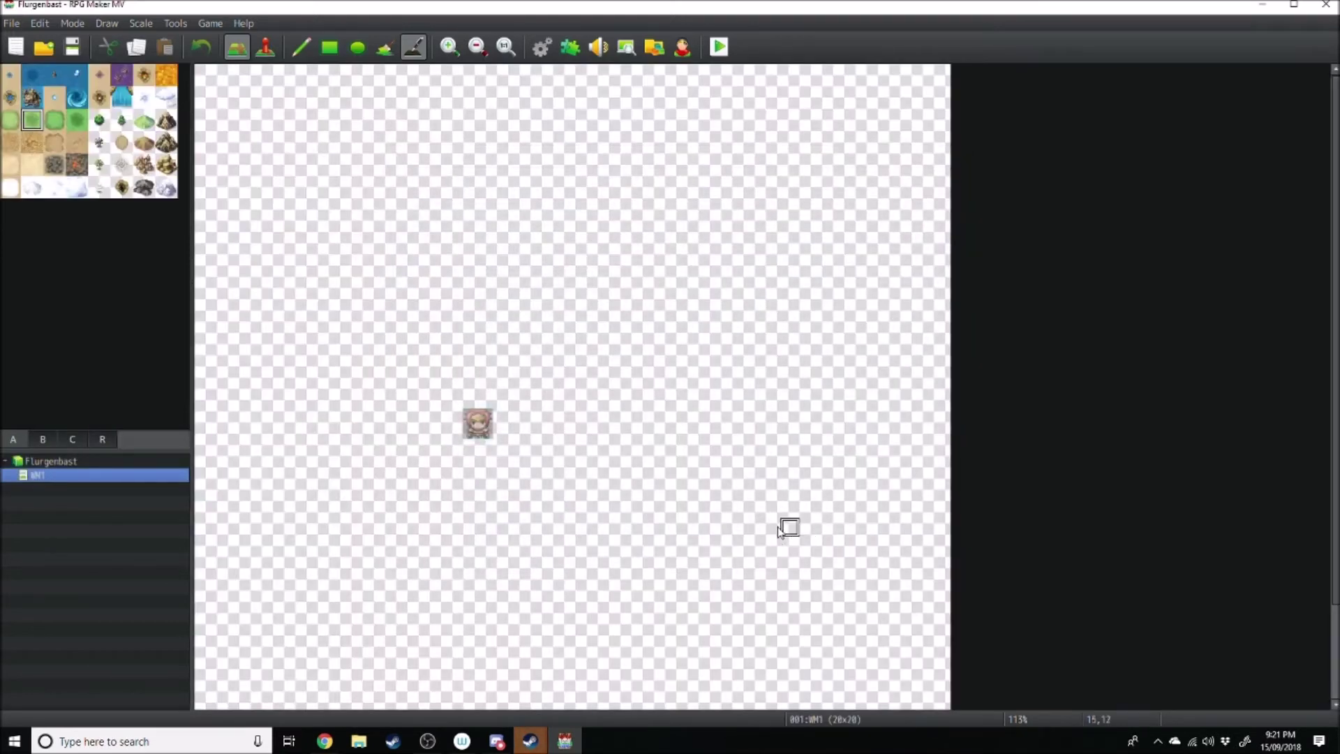
- Check the whole empty WM1 map at different zoom levels
{"action": "scroll", "coordinate": [621, 430], "scroll_direction": "down", "scroll_amount": 3, "text": "ctrl"}
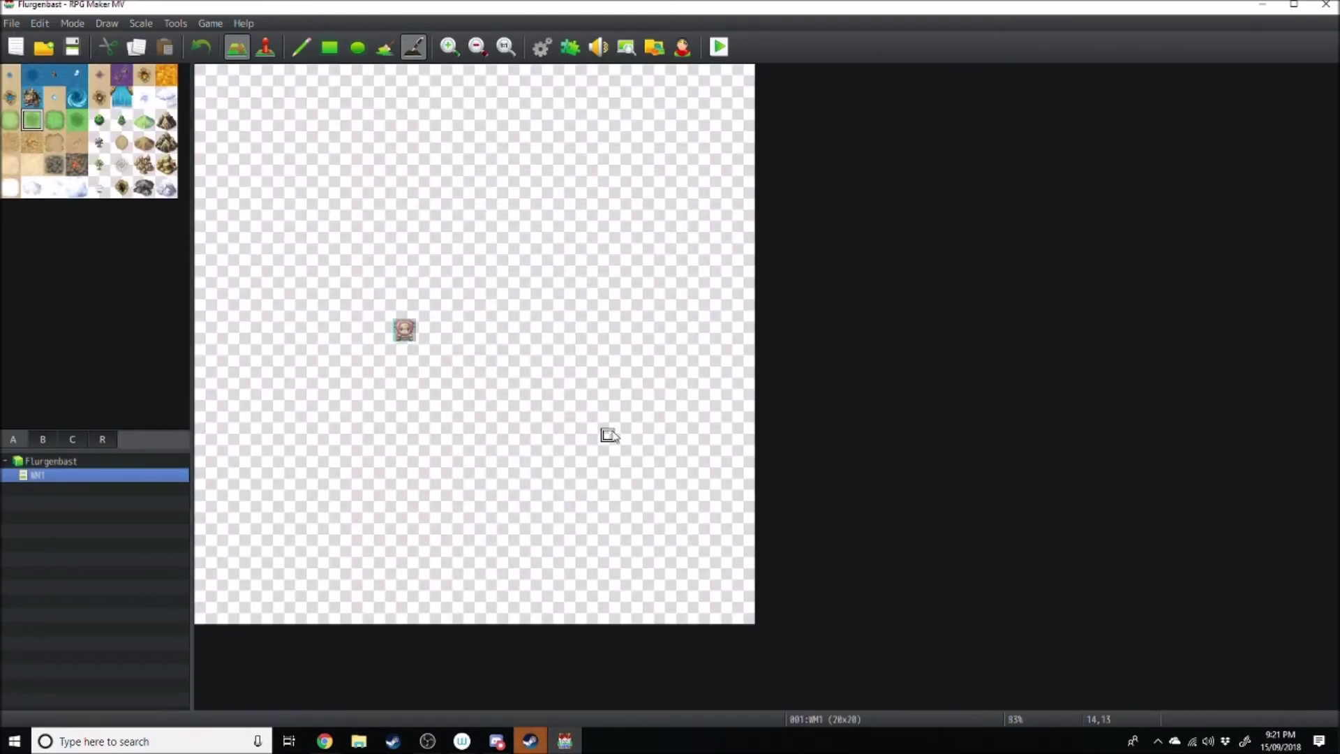
{"action": "scroll", "coordinate": [558, 375], "scroll_direction": "up", "scroll_amount": 1, "text": "ctrl"}
{"action": "scroll", "coordinate": [508, 365], "scroll_direction": "down", "scroll_amount": 1, "text": "ctrl"}
{"action": "scroll", "coordinate": [493, 383], "scroll_direction": "up", "scroll_amount": 1, "text": "ctrl"}
{"action": "scroll", "coordinate": [389, 398], "scroll_direction": "down", "scroll_amount": 2, "text": "ctrl"}
{"action": "scroll", "coordinate": [396, 410], "scroll_direction": "up", "scroll_amount": 2, "text": "ctrl"}
{"action": "scroll", "coordinate": [371, 186], "scroll_direction": "up", "scroll_amount": 1, "text": "ctrl"}
{"action": "scroll", "coordinate": [305, 68], "scroll_direction": "down", "scroll_amount": 1, "text": "ctrl"}
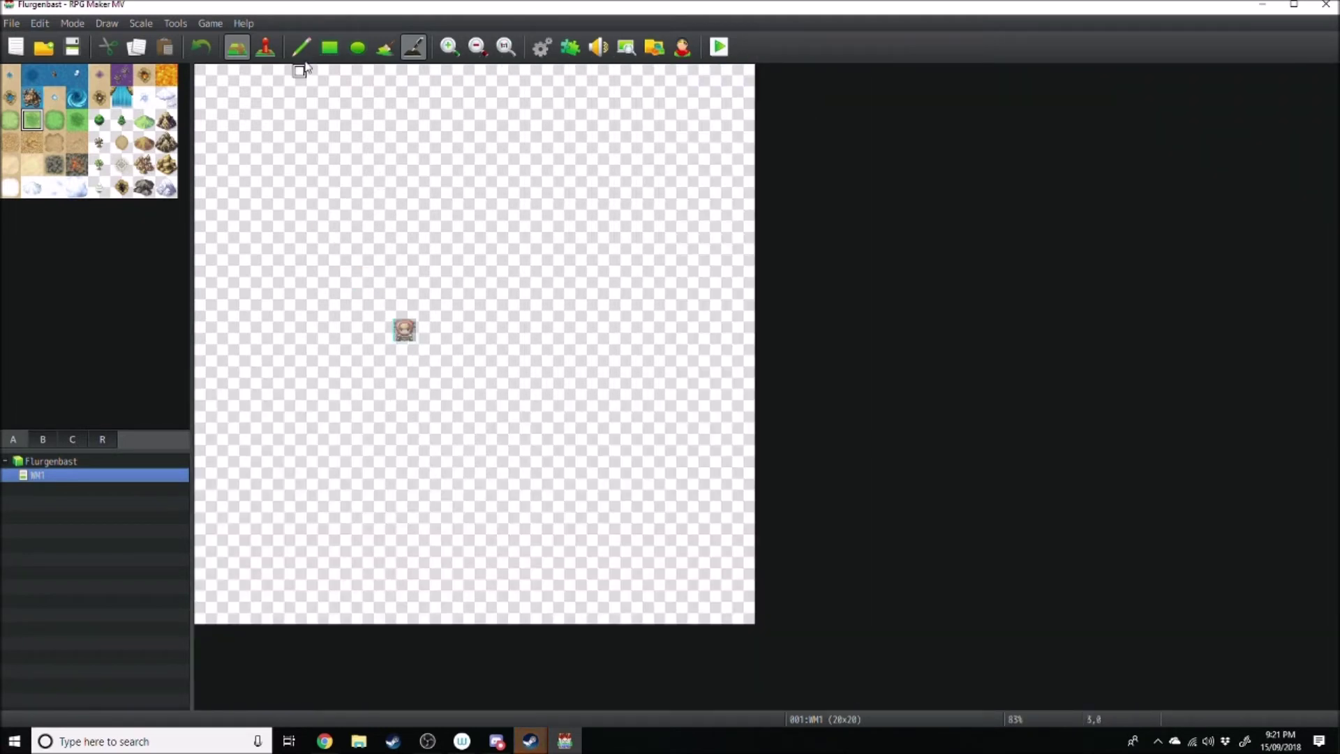
- Flood-fill the entire map with the darker grass tile, and refill it with the light grass tile
{"action": "left_click", "coordinate": [386, 47]}
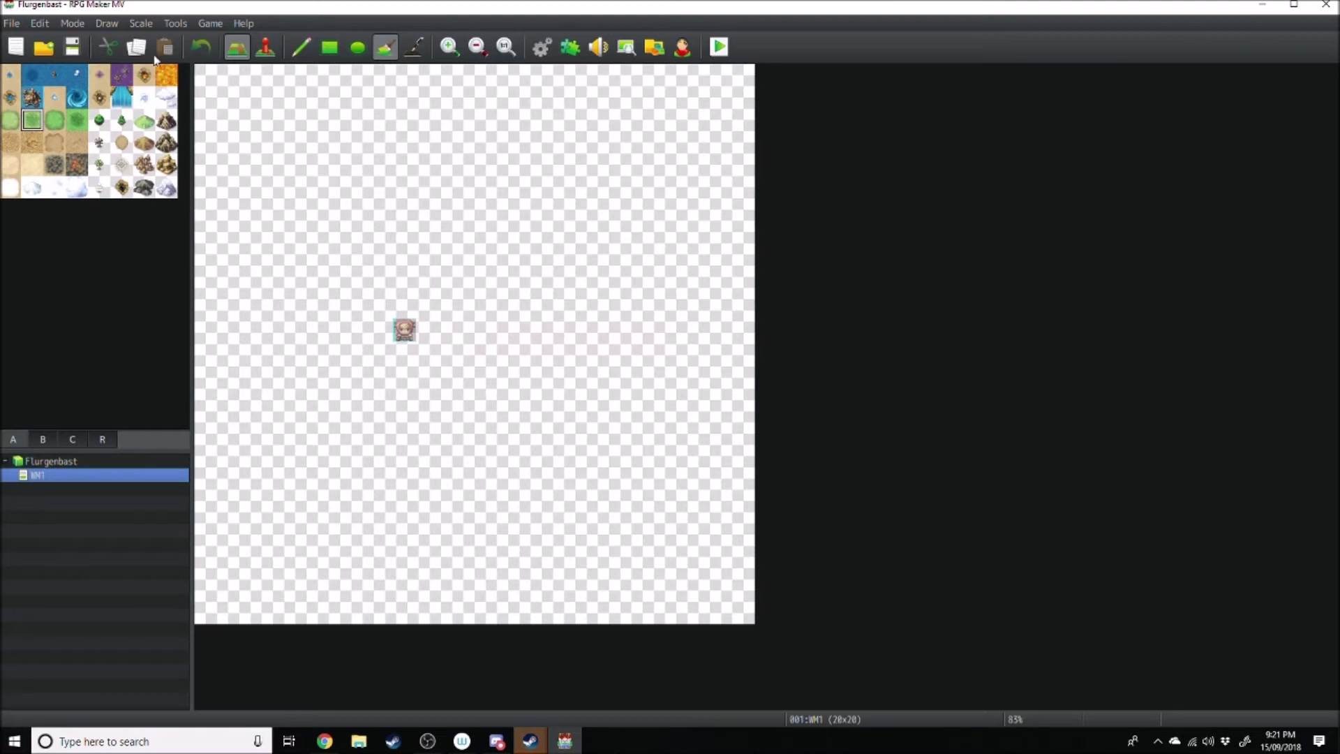
{"action": "left_click", "coordinate": [333, 153]}
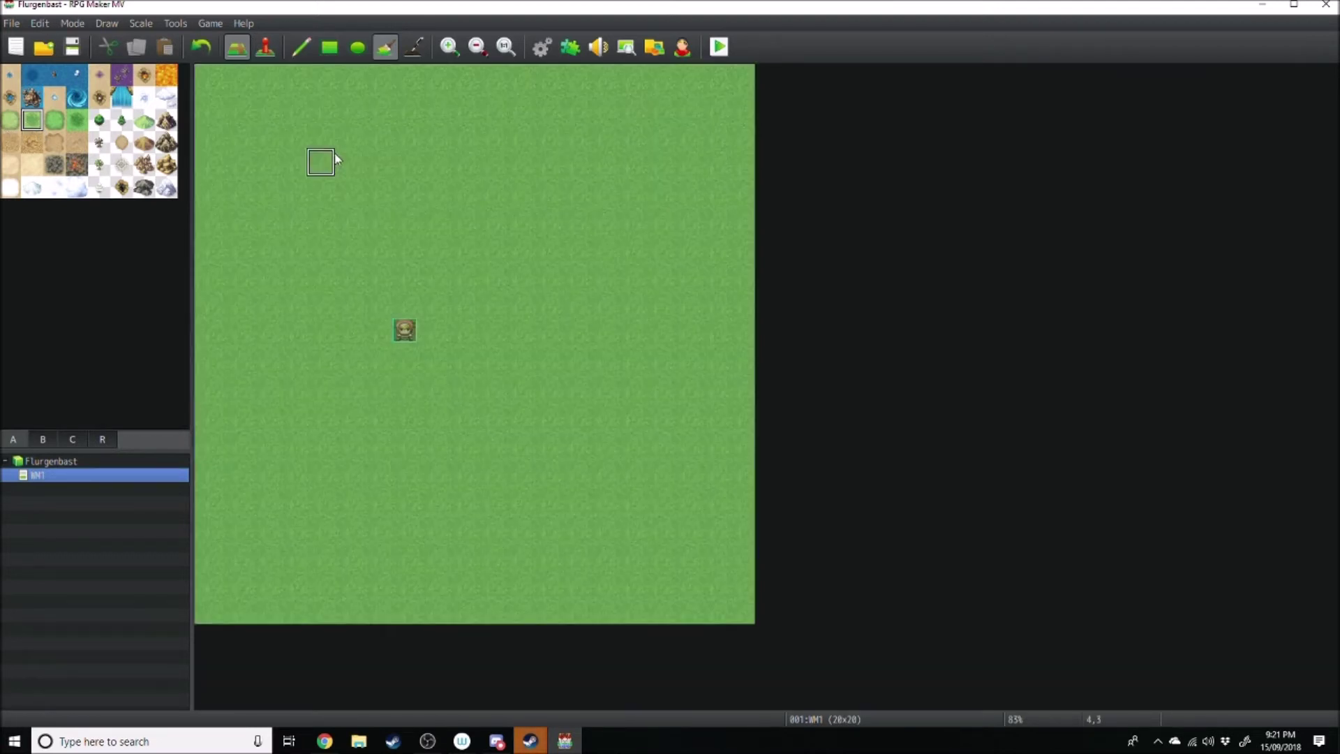
{"action": "left_click", "coordinate": [10, 120]}
{"action": "left_click", "coordinate": [462, 189]}
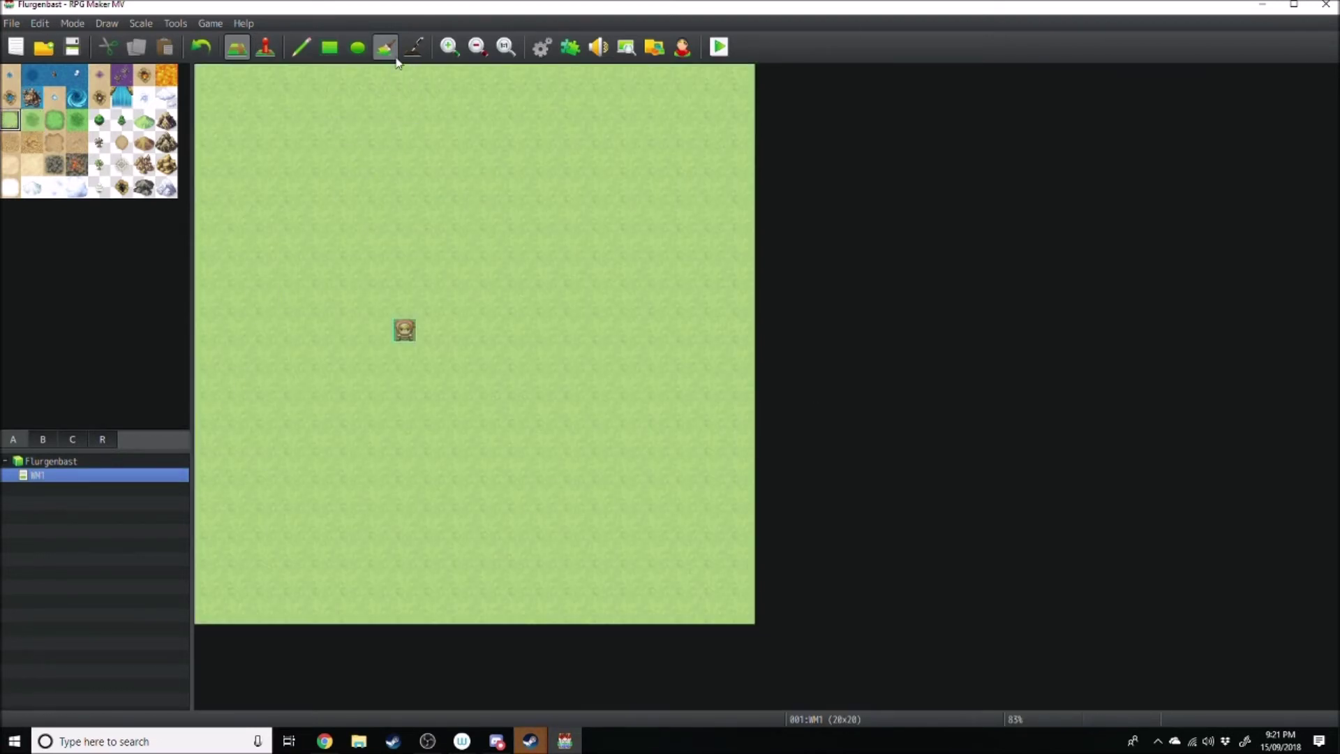
- Draw a rough island outline around the grassland freehand with the ocean water tile, including the southeastern stretch
{"action": "left_click", "coordinate": [301, 47]}
{"action": "left_click", "coordinate": [9, 75]}
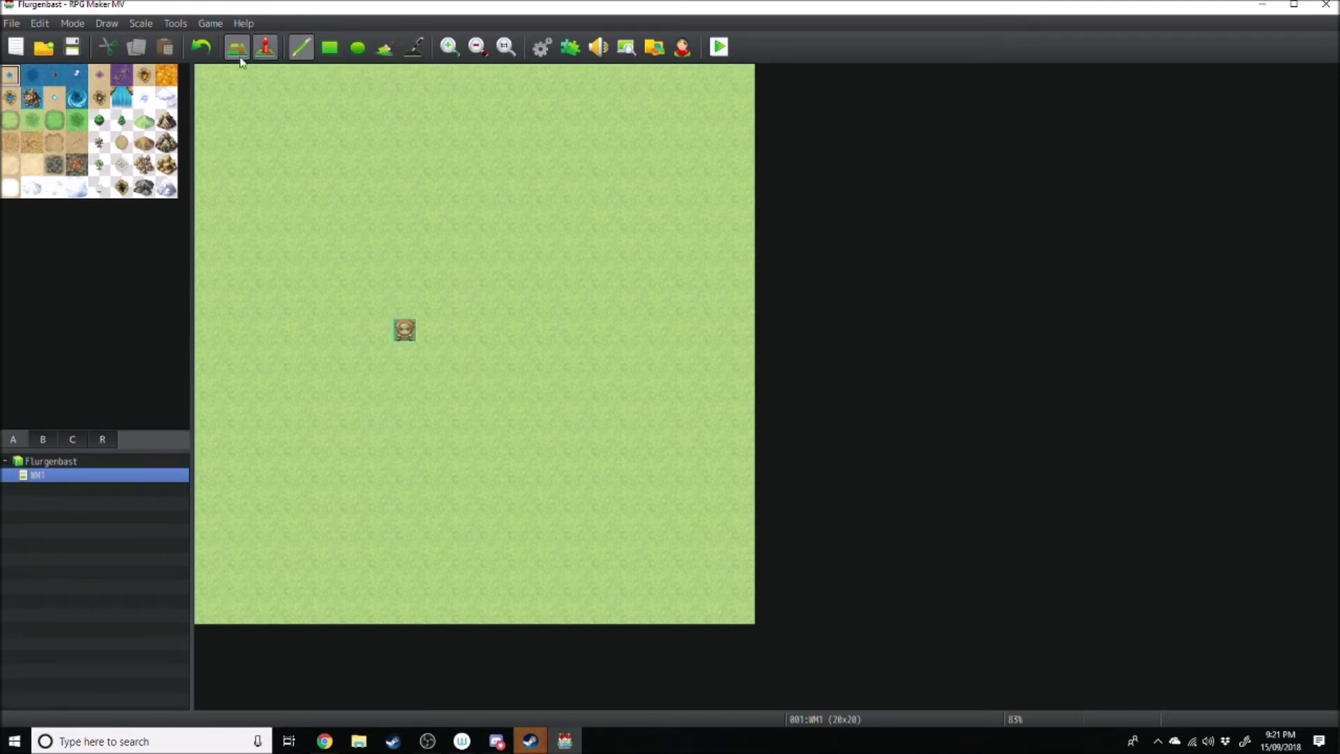
{"action": "mouse_move", "coordinate": [351, 79]}
{"action": "left_mouse_down"}
{"action": "mouse_move", "coordinate": [263, 119]}
{"action": "mouse_move", "coordinate": [222, 94]}
{"action": "mouse_move", "coordinate": [567, 71]}
{"action": "mouse_move", "coordinate": [647, 420]}
{"action": "mouse_move", "coordinate": [449, 581]}
{"action": "mouse_move", "coordinate": [218, 216]}
{"action": "mouse_move", "coordinate": [218, 127]}
{"action": "mouse_move", "coordinate": [213, 170]}
{"action": "left_mouse_up"}
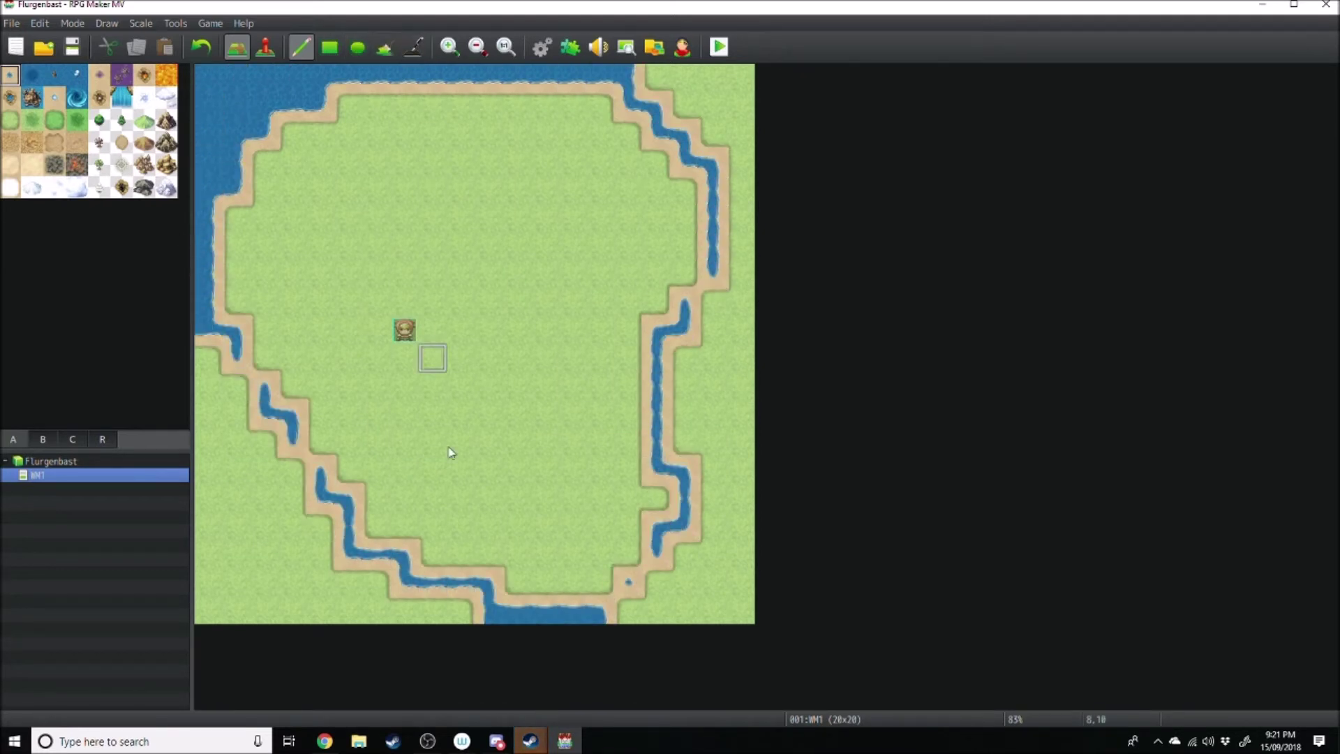
{"action": "left_click_drag", "start_coordinate": [674, 536], "coordinate": [593, 611]}
- Flood-fill the grass areas outside the island's eastern and southwestern coasts with ocean water
{"action": "left_click", "coordinate": [385, 47]}
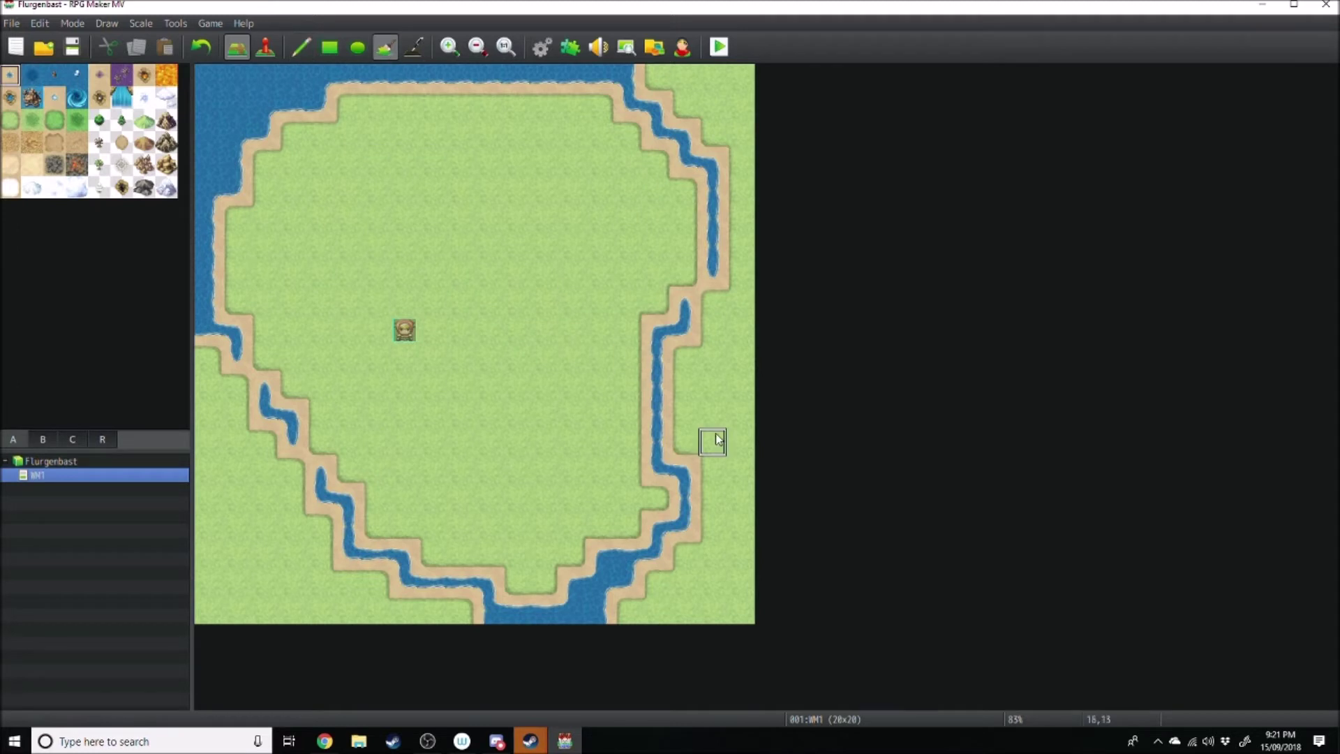
{"action": "left_click", "coordinate": [723, 409]}
{"action": "left_click", "coordinate": [261, 581]}
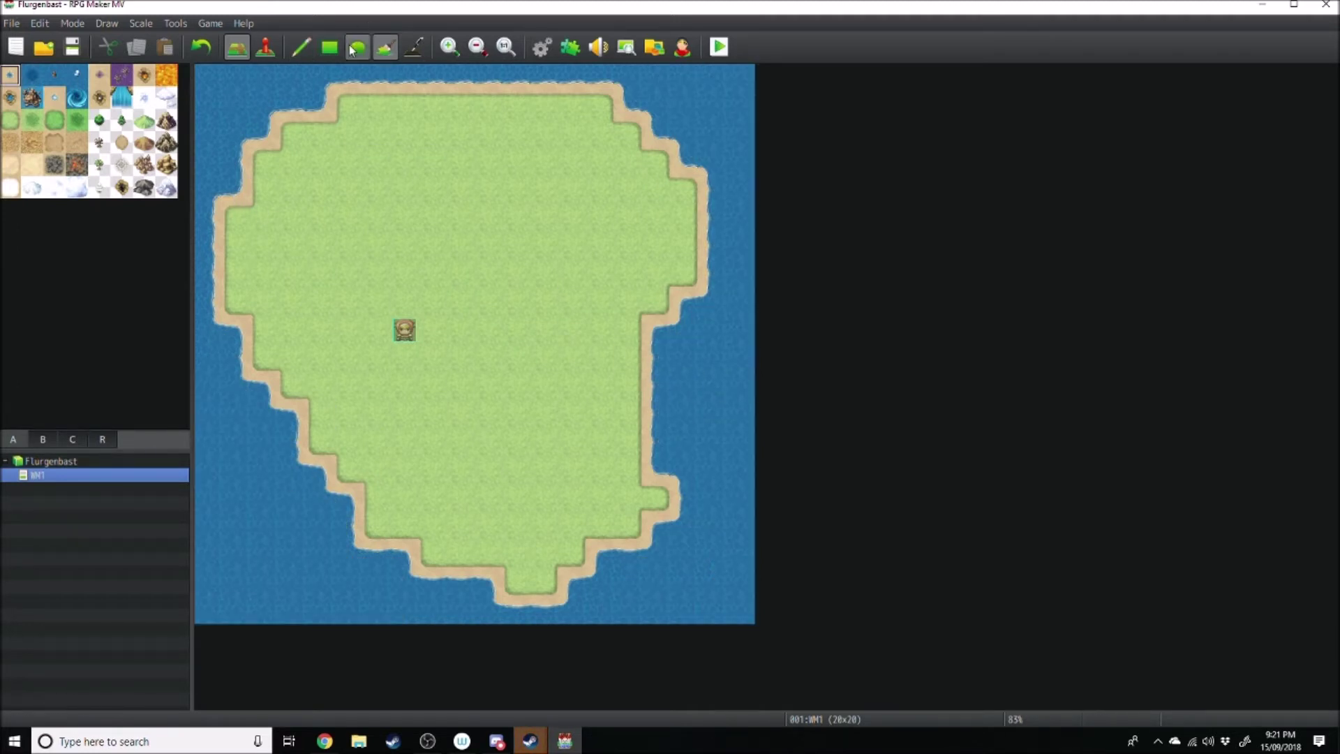
- Paint a broad forest with the round green tree tile across the northwestern part of the island
{"action": "left_click", "coordinate": [301, 47]}
{"action": "left_click", "coordinate": [100, 120]}
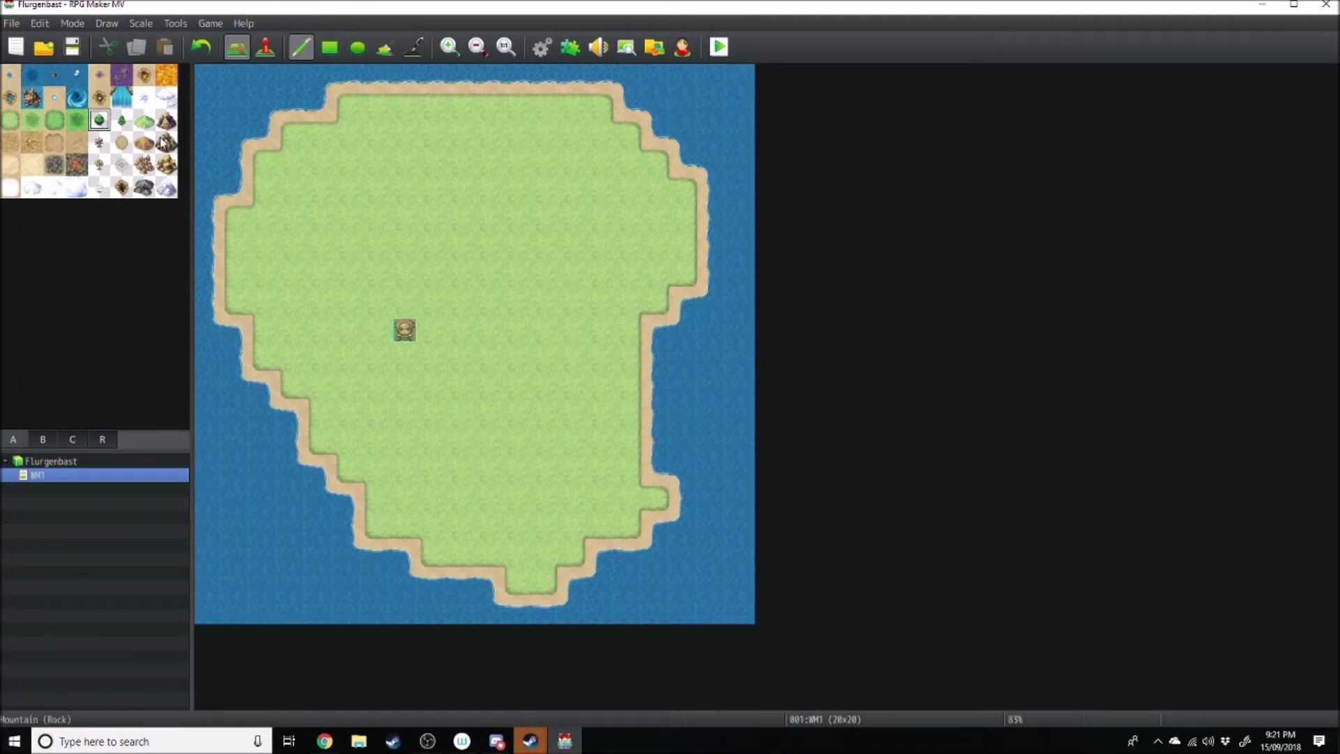
{"action": "left_click", "coordinate": [320, 171]}
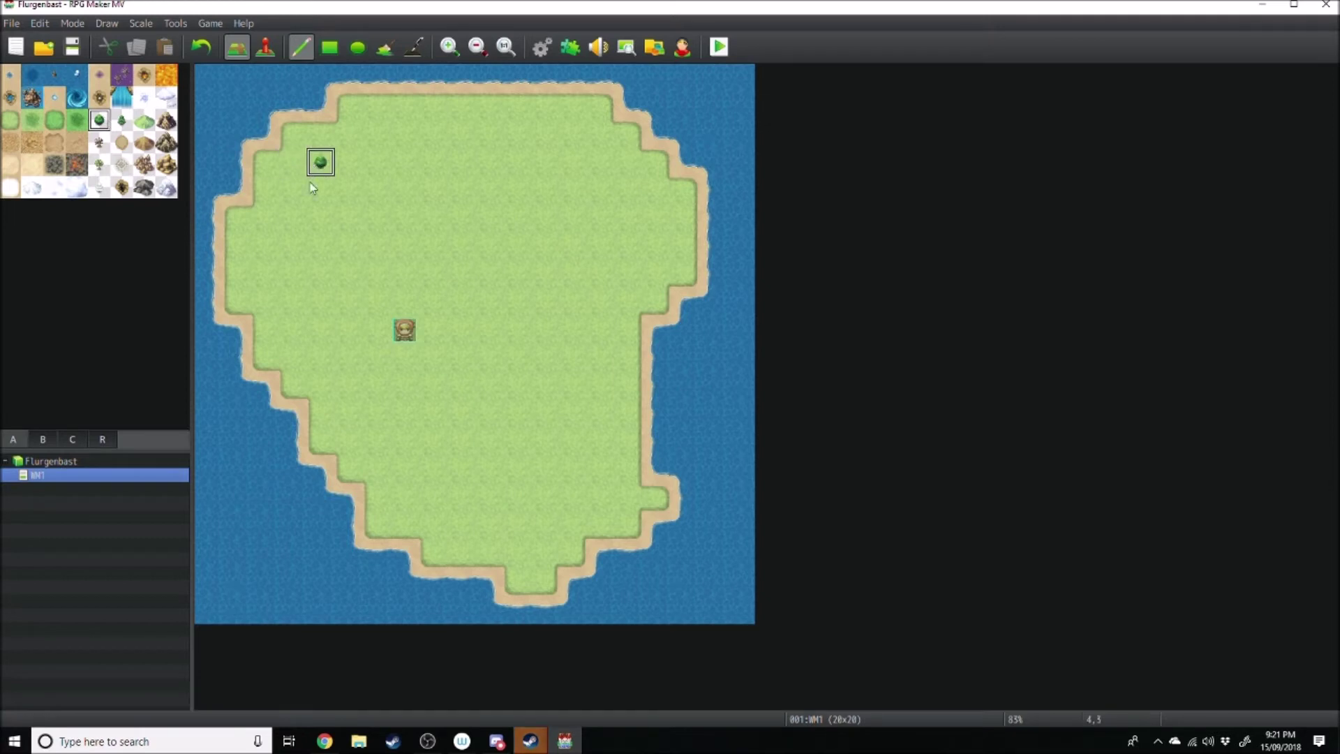
{"action": "left_click", "coordinate": [376, 134]}
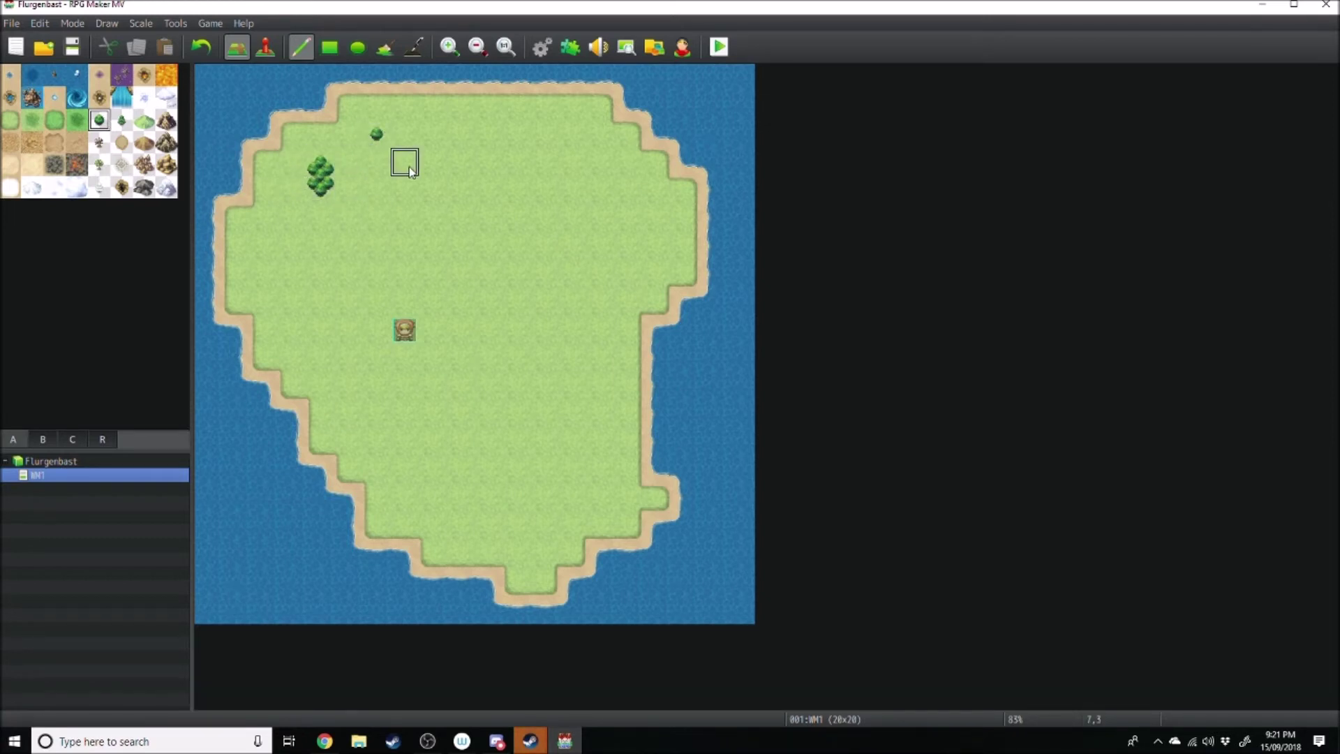
{"action": "left_click", "coordinate": [433, 146]}
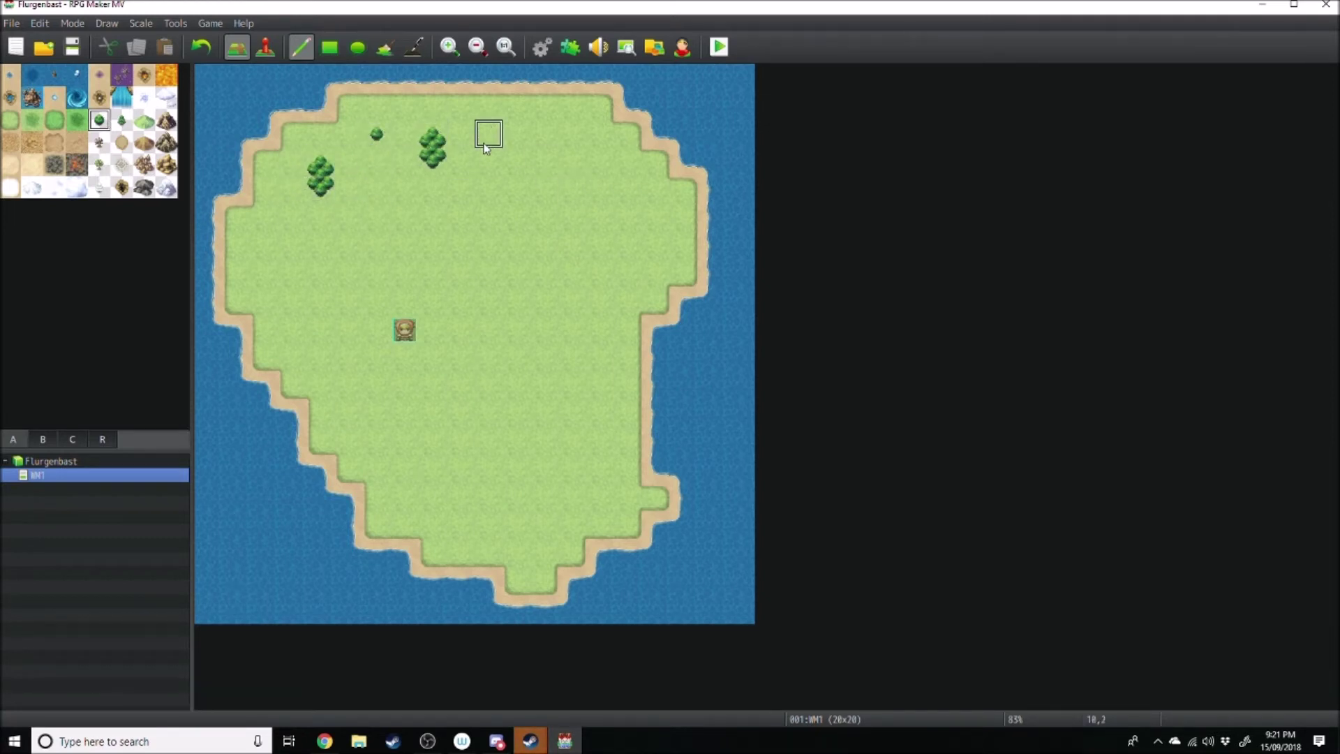
{"action": "left_click_drag", "start_coordinate": [486, 148], "coordinate": [520, 164]}
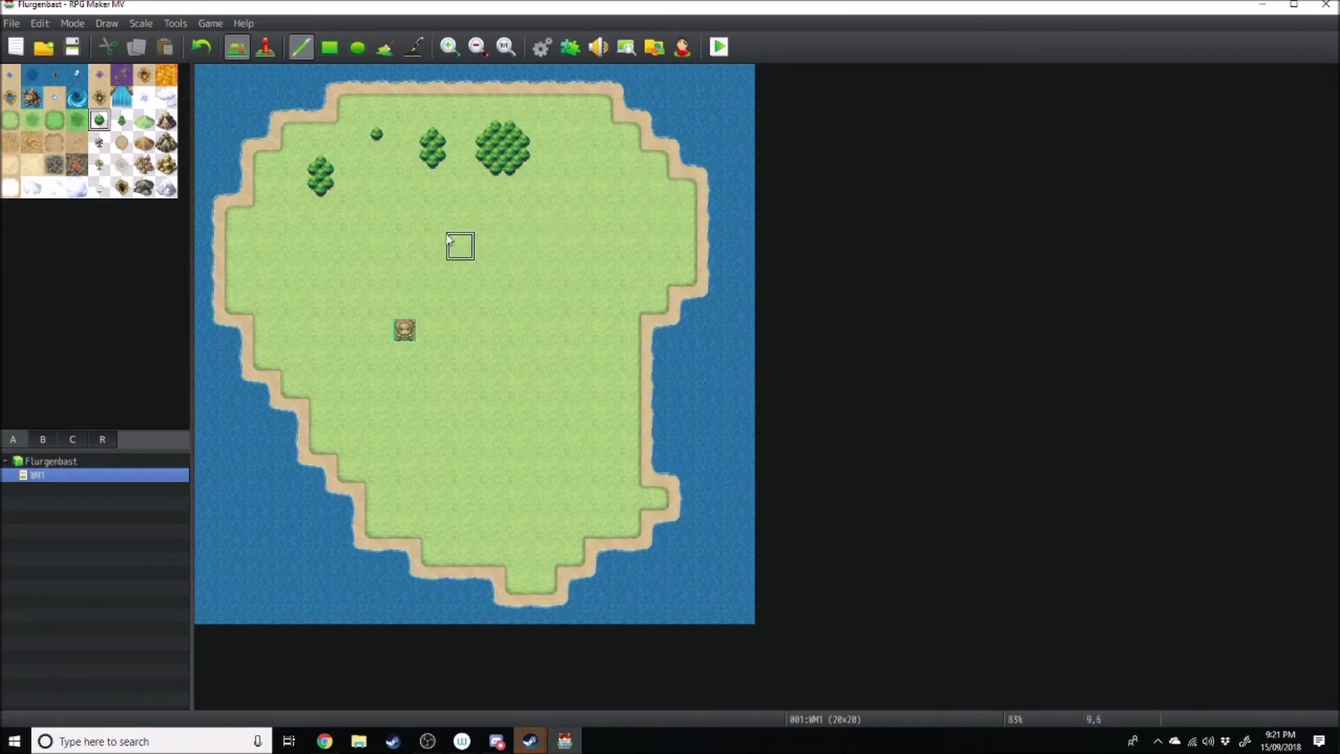
{"action": "left_click", "coordinate": [405, 218]}
{"action": "mouse_move", "coordinate": [322, 174]}
{"action": "left_mouse_down"}
{"action": "mouse_move", "coordinate": [352, 195]}
{"action": "mouse_move", "coordinate": [377, 190]}
{"action": "mouse_move", "coordinate": [374, 135]}
{"action": "mouse_move", "coordinate": [506, 161]}
{"action": "mouse_move", "coordinate": [401, 206]}
{"action": "mouse_move", "coordinate": [307, 280]}
{"action": "mouse_move", "coordinate": [269, 248]}
{"action": "mouse_move", "coordinate": [331, 238]}
{"action": "left_mouse_up"}
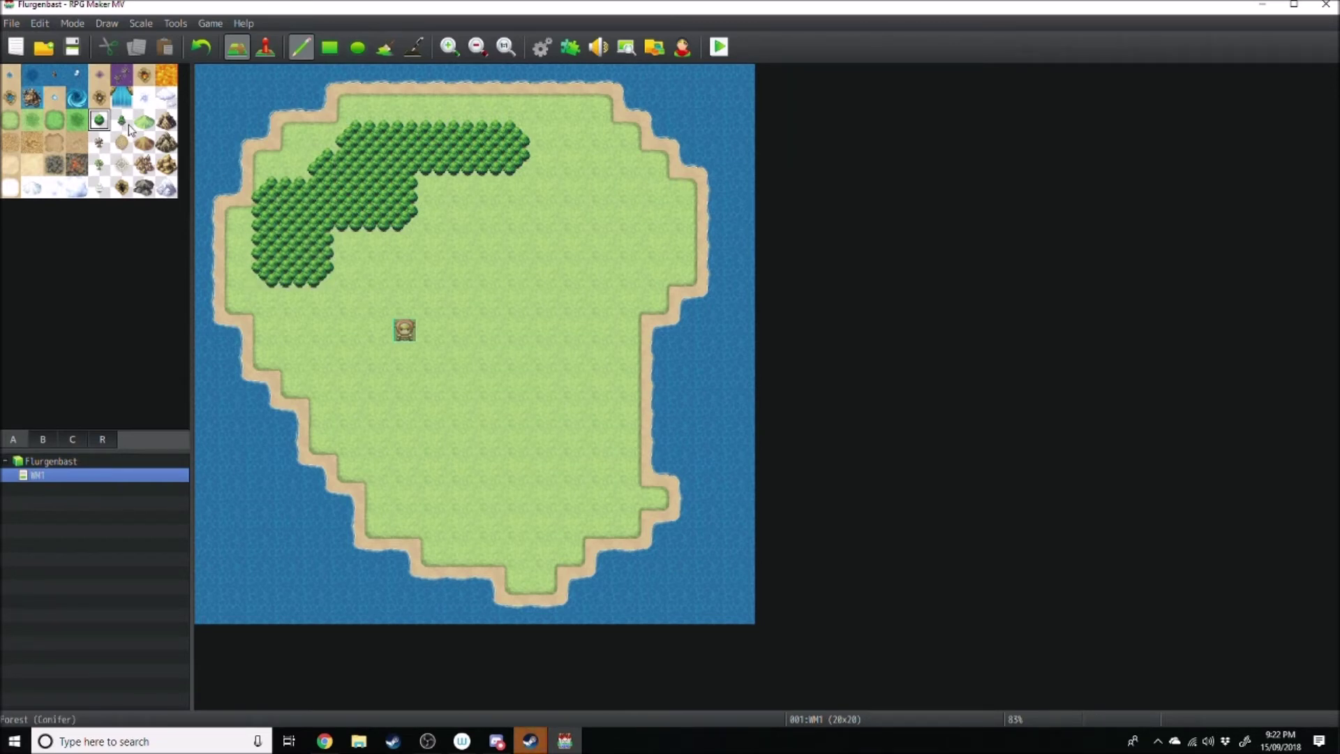
- Paint a brown mountain range from the island's northern edge down along the northeastern coast
{"action": "left_click", "coordinate": [166, 120]}
{"action": "left_click_drag", "start_coordinate": [462, 107], "coordinate": [501, 134]}
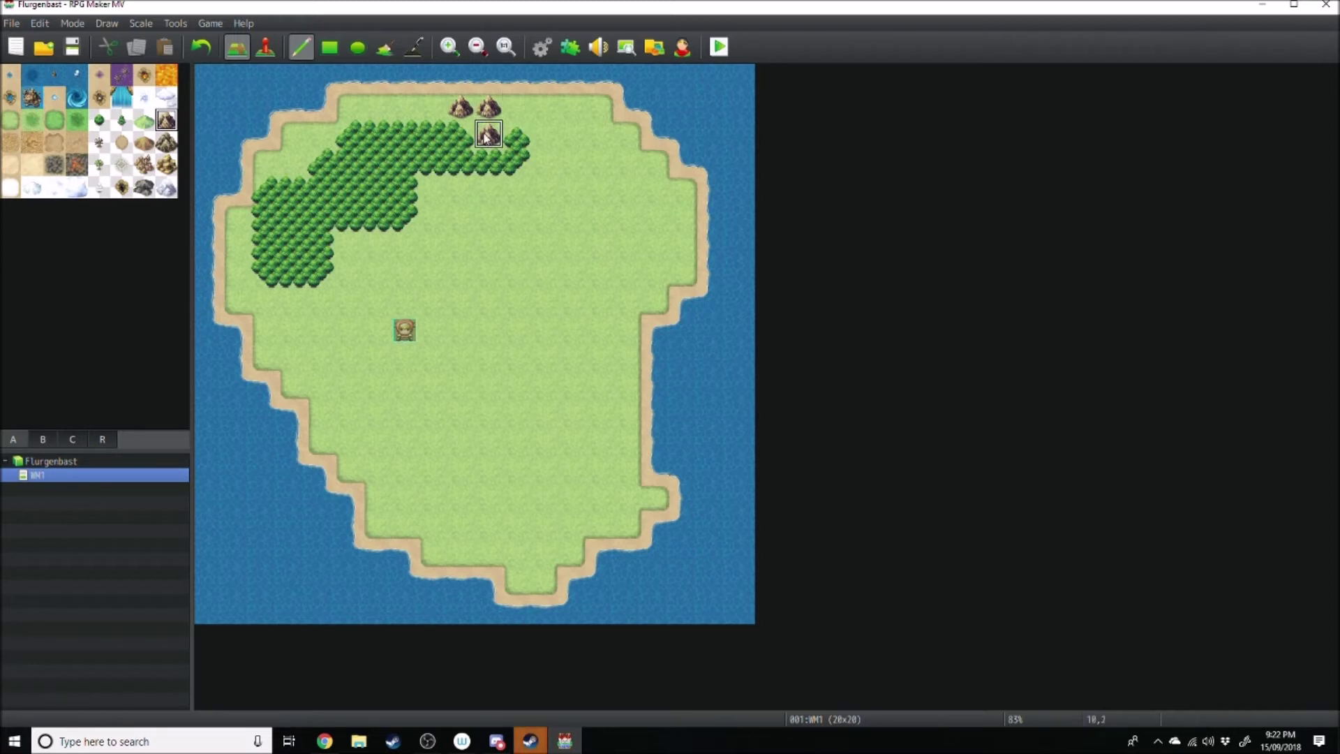
{"action": "left_click", "coordinate": [517, 107]}
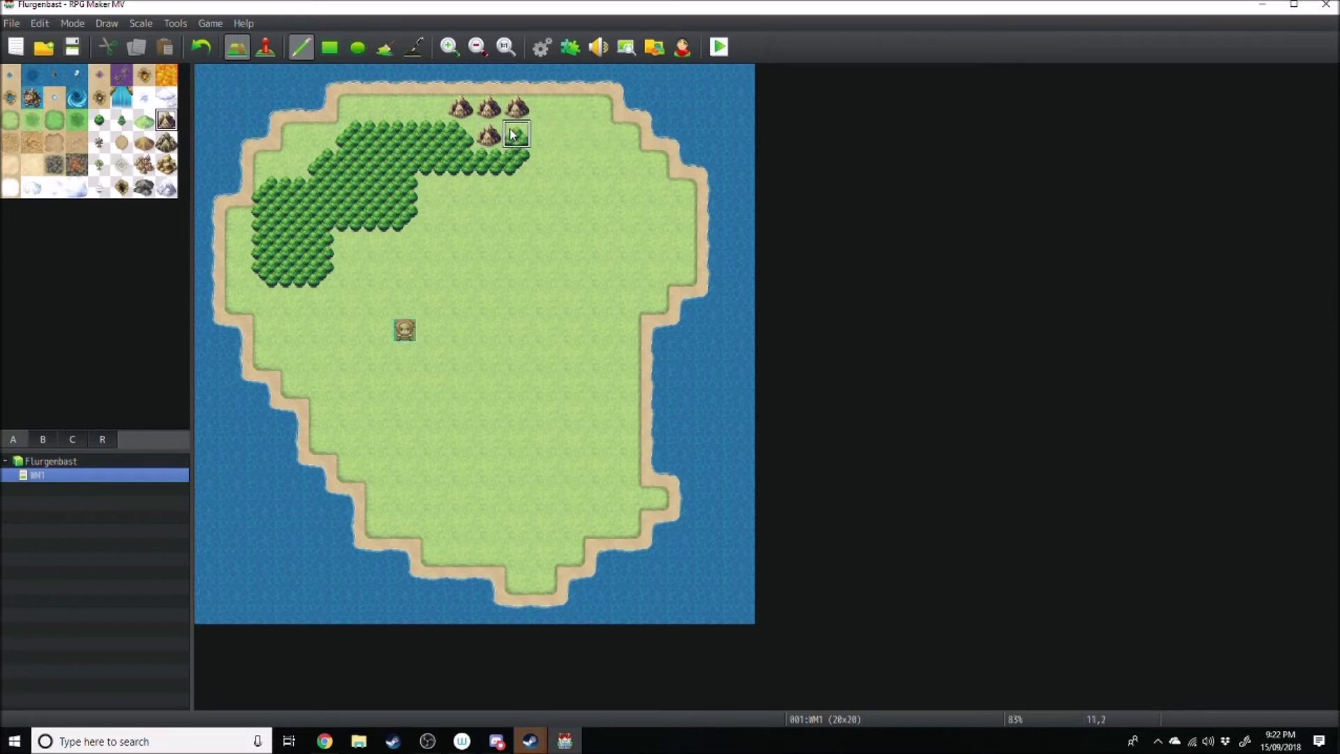
{"action": "left_click", "coordinate": [514, 135]}
{"action": "mouse_move", "coordinate": [475, 127]}
{"action": "left_mouse_down"}
{"action": "mouse_move", "coordinate": [517, 110]}
{"action": "mouse_move", "coordinate": [556, 147]}
{"action": "mouse_move", "coordinate": [568, 116]}
{"action": "mouse_move", "coordinate": [545, 167]}
{"action": "mouse_move", "coordinate": [602, 190]}
{"action": "mouse_move", "coordinate": [563, 156]}
{"action": "mouse_move", "coordinate": [611, 167]}
{"action": "mouse_move", "coordinate": [609, 138]}
{"action": "mouse_move", "coordinate": [628, 178]}
{"action": "mouse_move", "coordinate": [557, 148]}
{"action": "mouse_move", "coordinate": [658, 241]}
{"action": "mouse_move", "coordinate": [571, 185]}
{"action": "mouse_move", "coordinate": [659, 267]}
{"action": "mouse_move", "coordinate": [664, 201]}
{"action": "mouse_move", "coordinate": [681, 267]}
{"action": "left_mouse_up"}
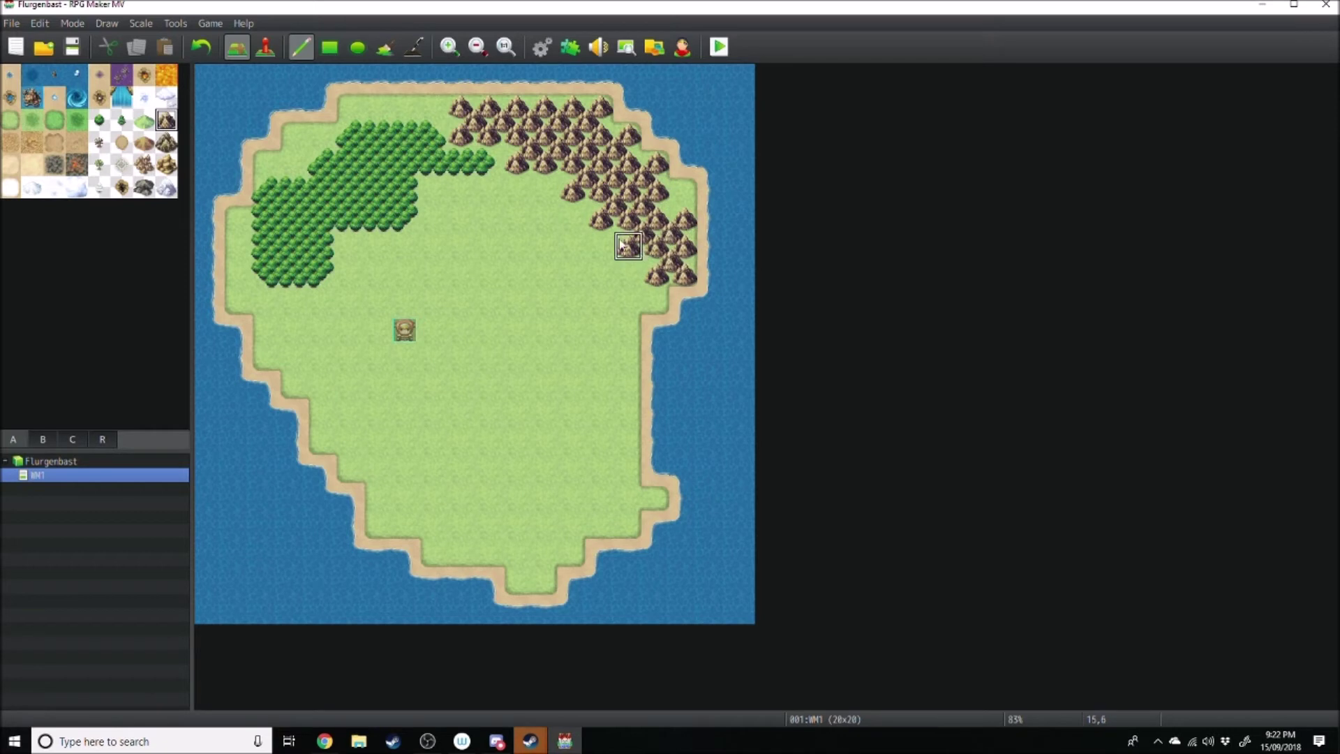
- Paint a narrow river with the ocean tile from the island's east coast inland toward the centre
{"action": "left_click", "coordinate": [10, 74]}
{"action": "left_click", "coordinate": [639, 395]}
{"action": "mouse_move", "coordinate": [640, 395]}
{"action": "left_mouse_down"}
{"action": "mouse_move", "coordinate": [405, 330]}
{"action": "mouse_move", "coordinate": [432, 274]}
{"action": "left_mouse_up"}
- Switch to event editing and delete the player's starting position at tile 8,7
{"action": "left_click", "coordinate": [265, 47]}
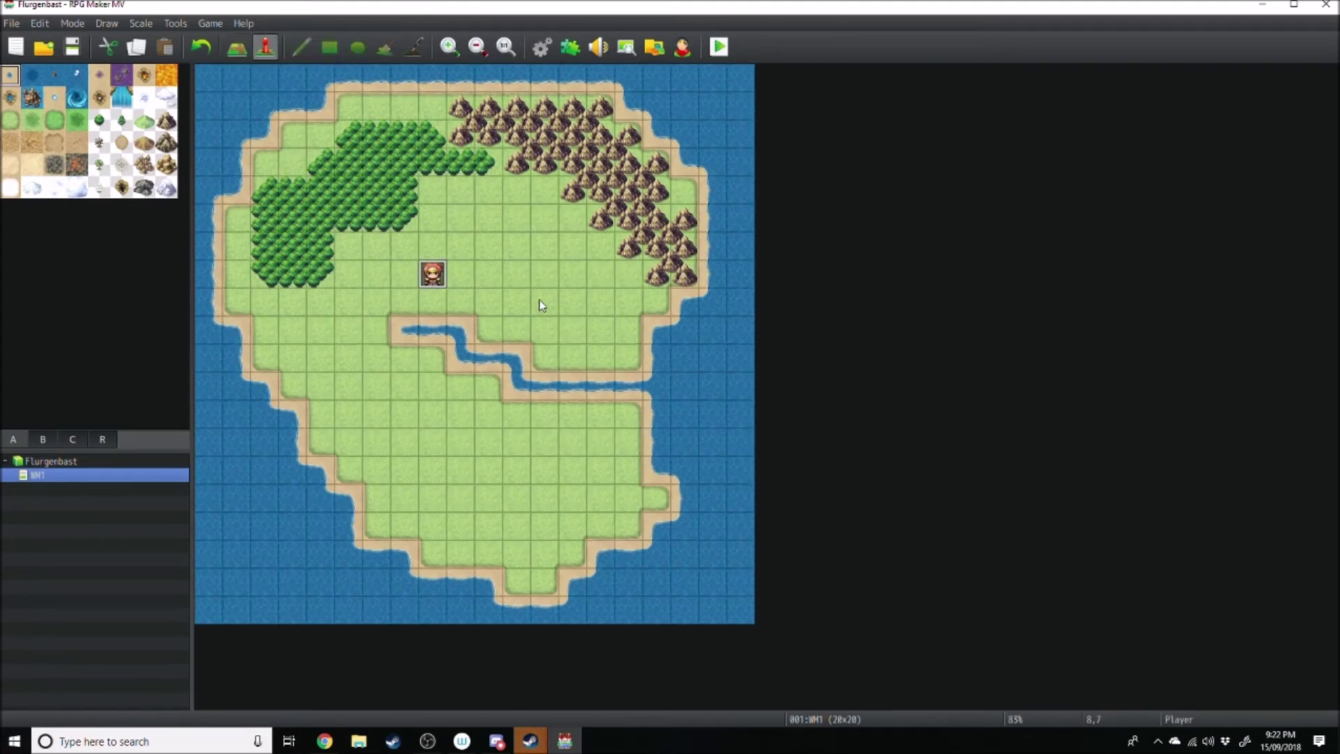
{"action": "right_click", "coordinate": [442, 278]}
{"action": "left_click", "coordinate": [433, 277]}
{"action": "key", "text": "Delete"}
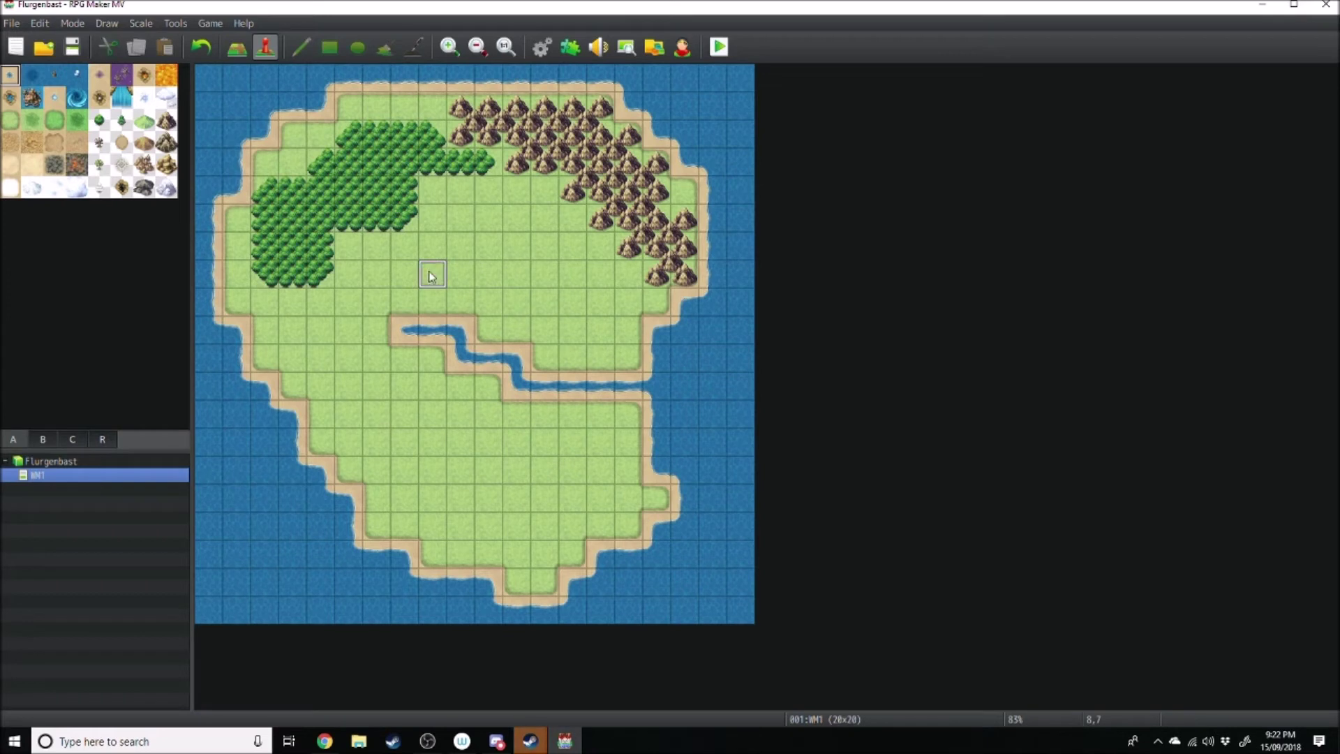
- Set the player's starting position on the central grassland and move it to tile 9,7
{"action": "right_click", "coordinate": [467, 268]}
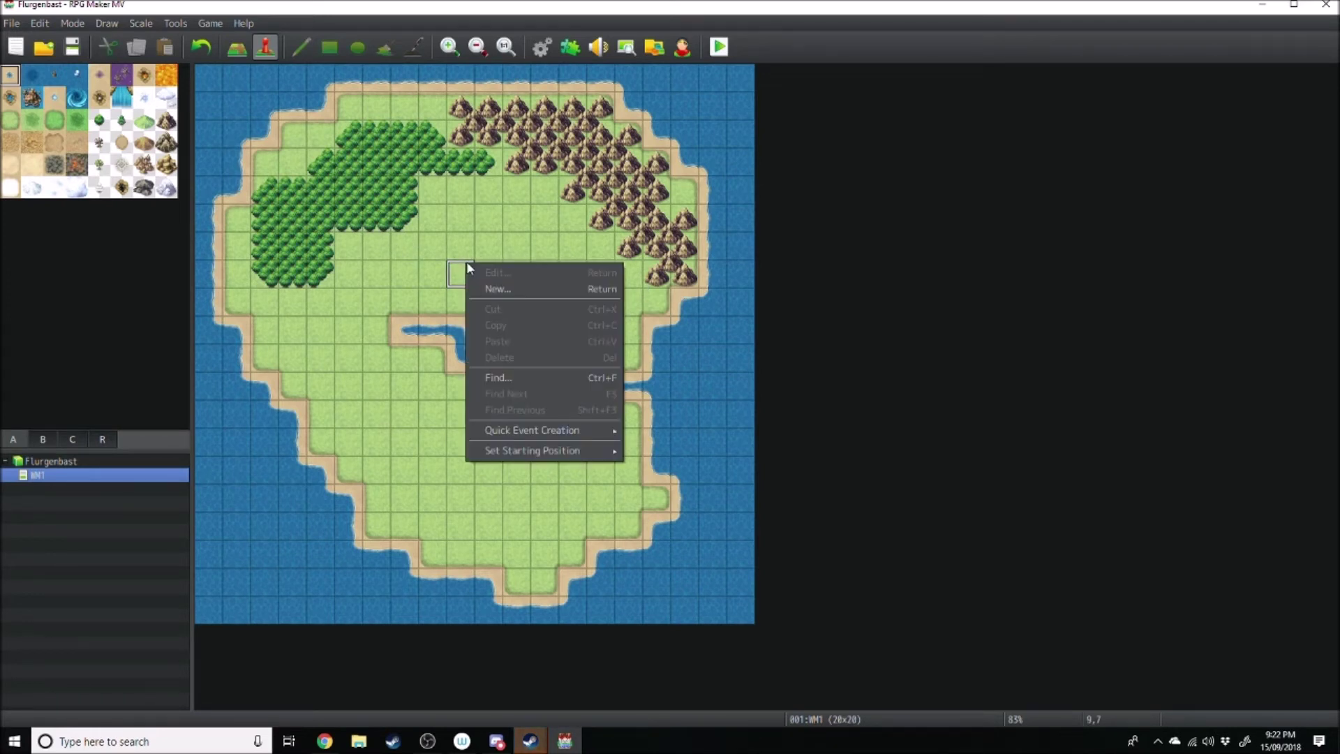
{"action": "left_click", "coordinate": [270, 82]}
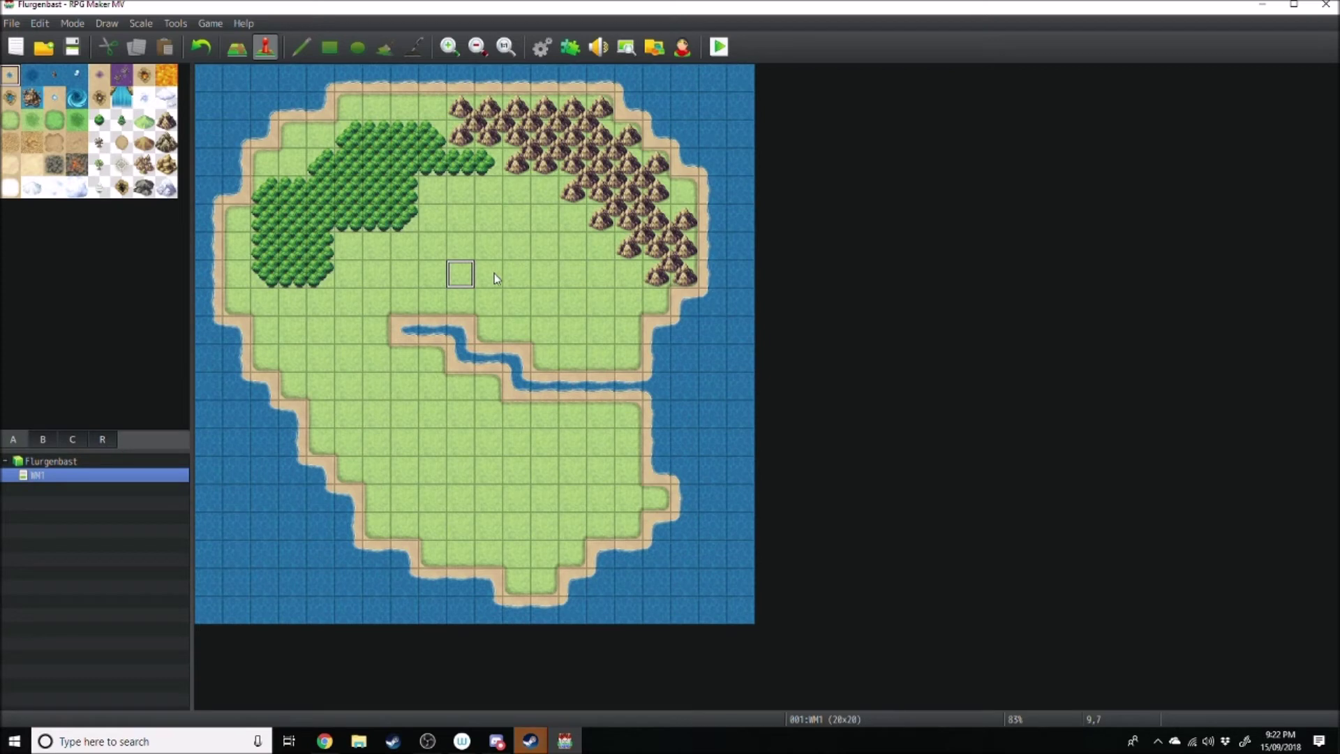
{"action": "right_click", "coordinate": [490, 304]}
{"action": "mouse_move", "coordinate": [566, 496]}
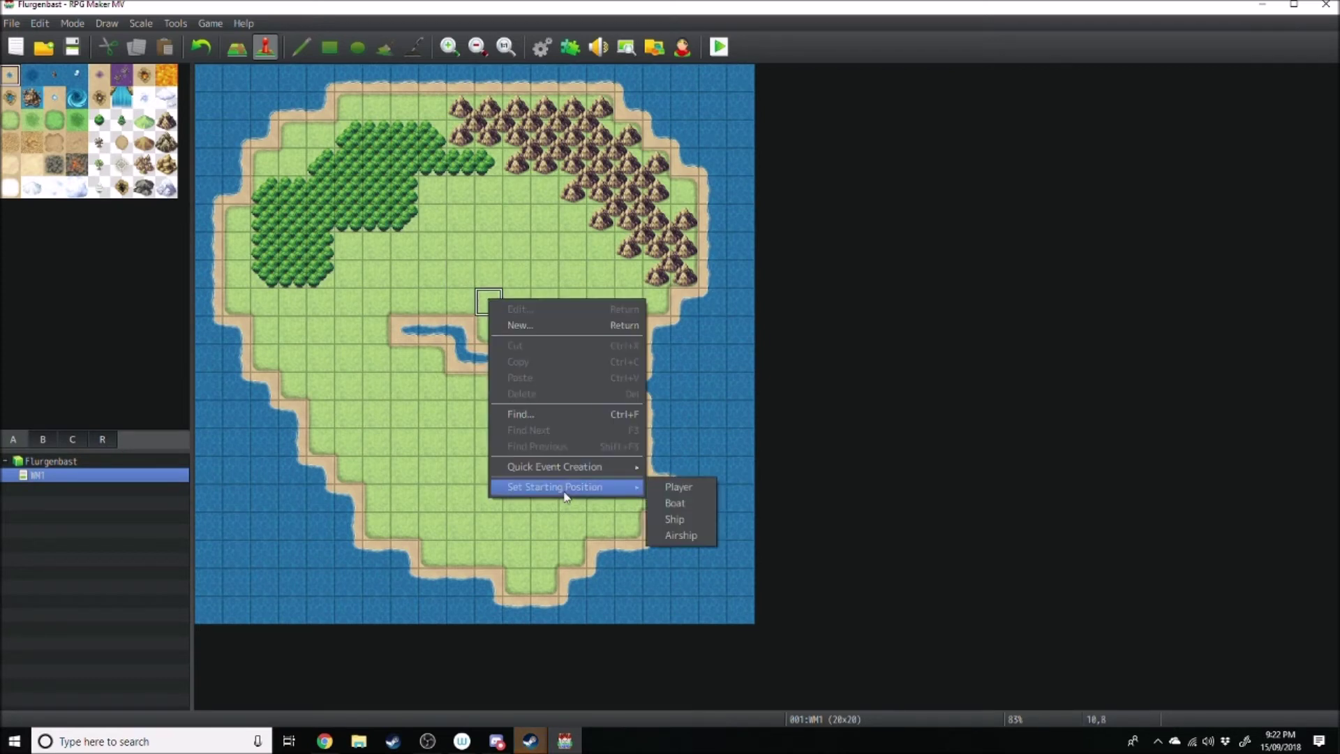
{"action": "left_click", "coordinate": [670, 489]}
{"action": "left_click_drag", "start_coordinate": [488, 301], "coordinate": [463, 278]}
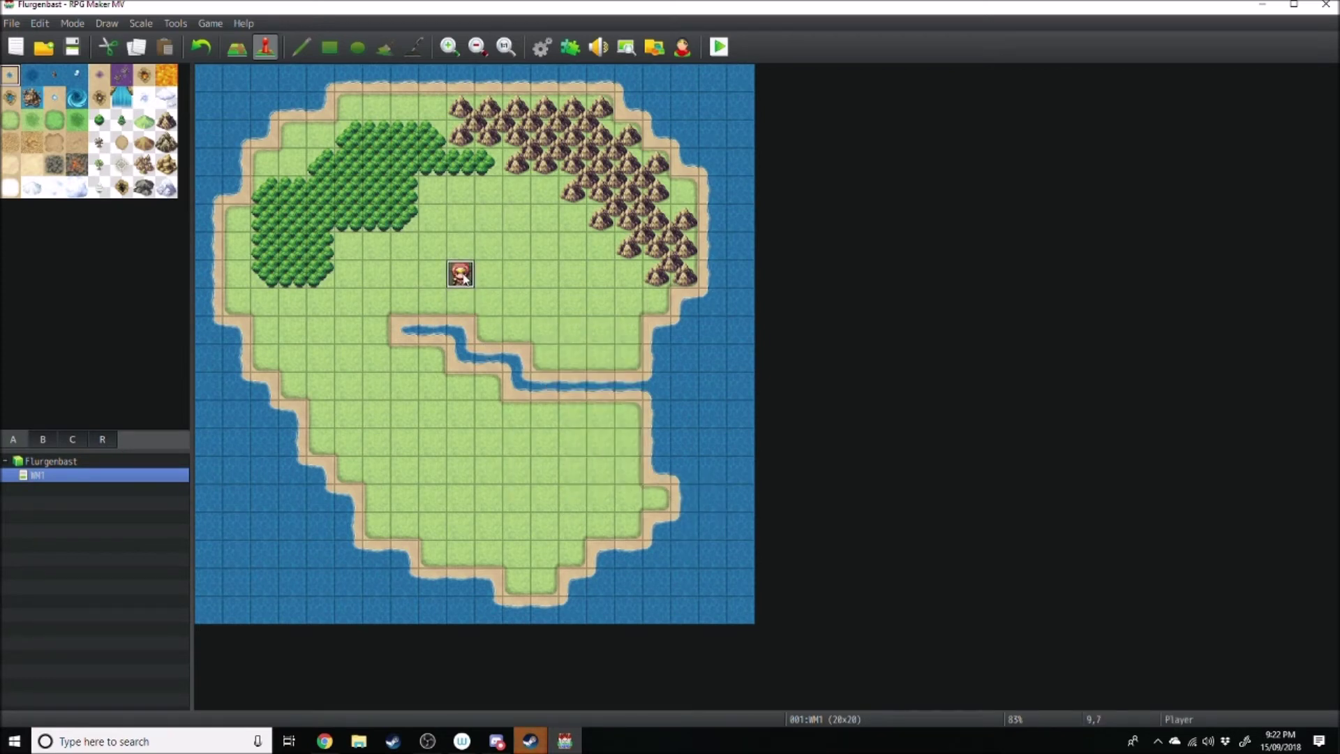
- Return to map editing and place a two-tile town from tileset B on the grass north of the river mouth
{"action": "left_click", "coordinate": [245, 48]}
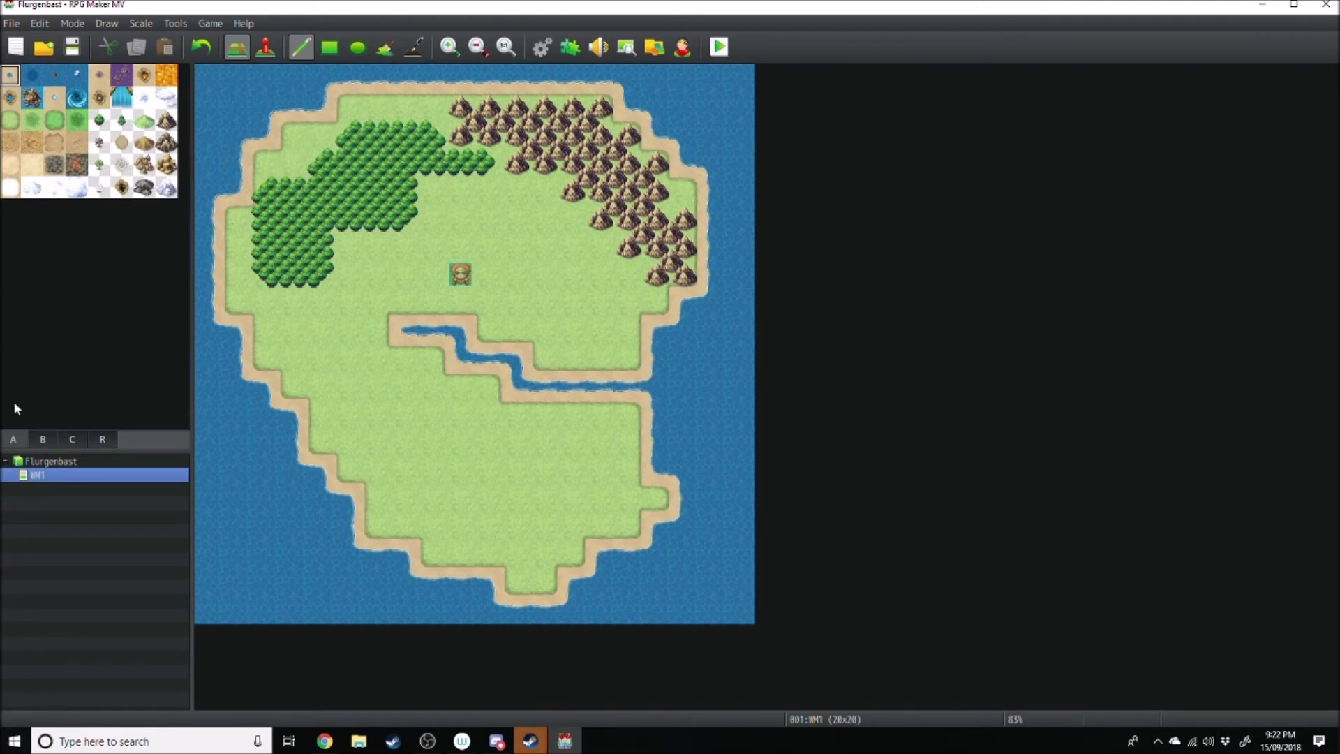
{"action": "left_click", "coordinate": [39, 439]}
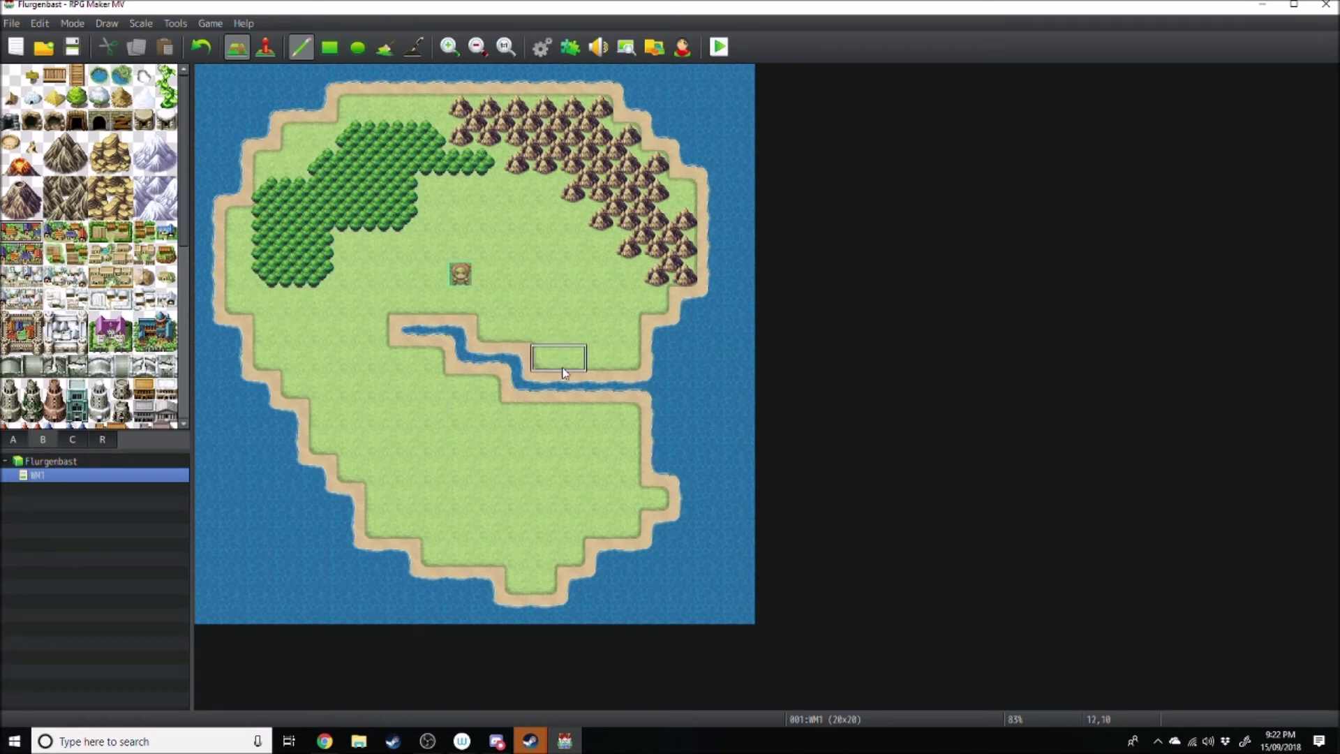
{"action": "left_click", "coordinate": [600, 357]}
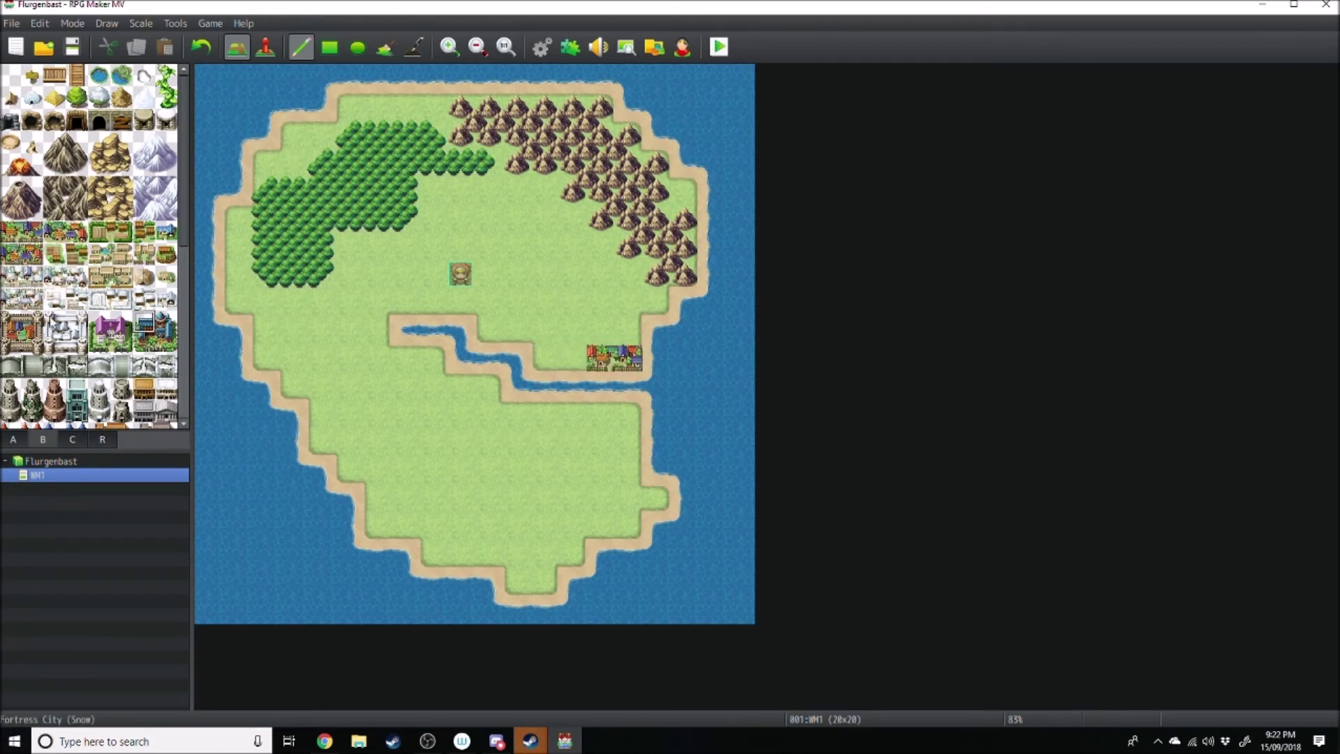
- Place the red-roofed Castle A just north of the river's inland end
{"action": "scroll", "coordinate": [21, 296], "scroll_direction": "down", "scroll_amount": 5}
{"action": "left_click", "coordinate": [22, 291]}
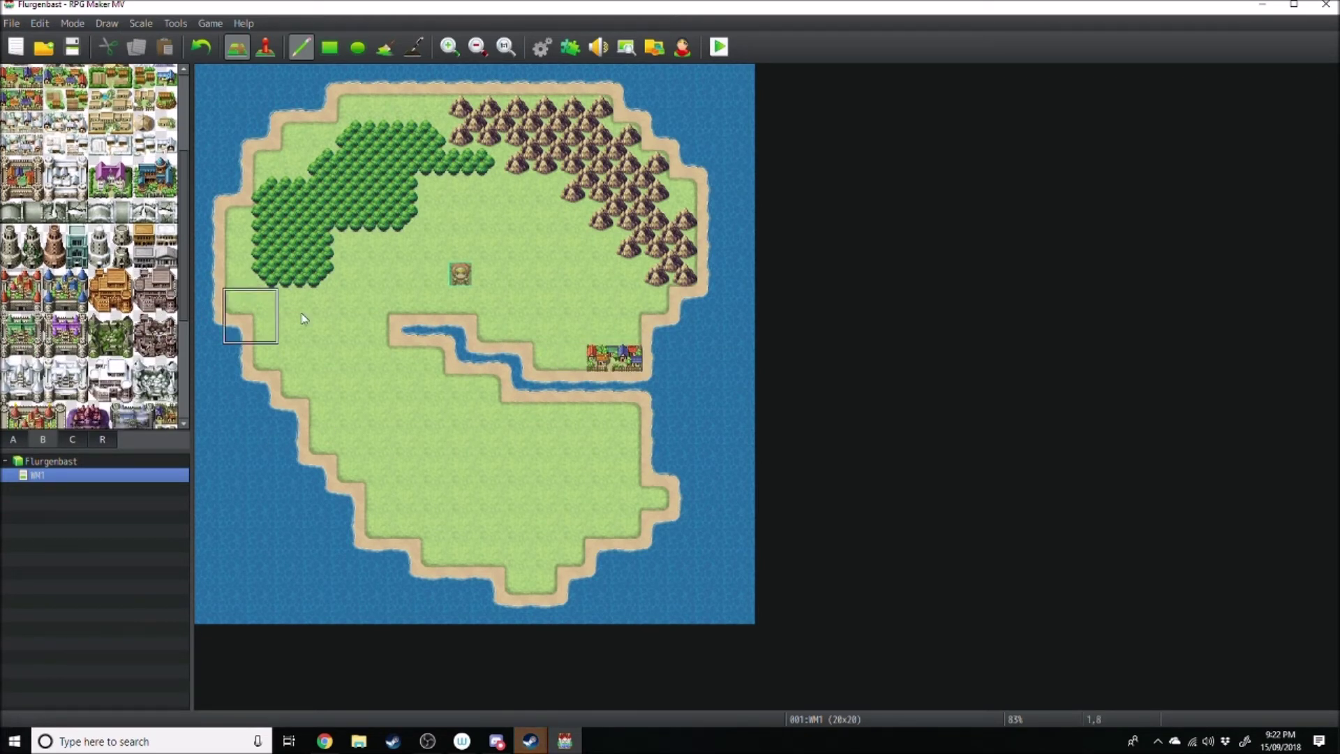
{"action": "left_click", "coordinate": [391, 287]}
- Try a tower on the southern grassland, and undo its placement
{"action": "scroll", "coordinate": [54, 262], "scroll_direction": "down", "scroll_amount": 2}
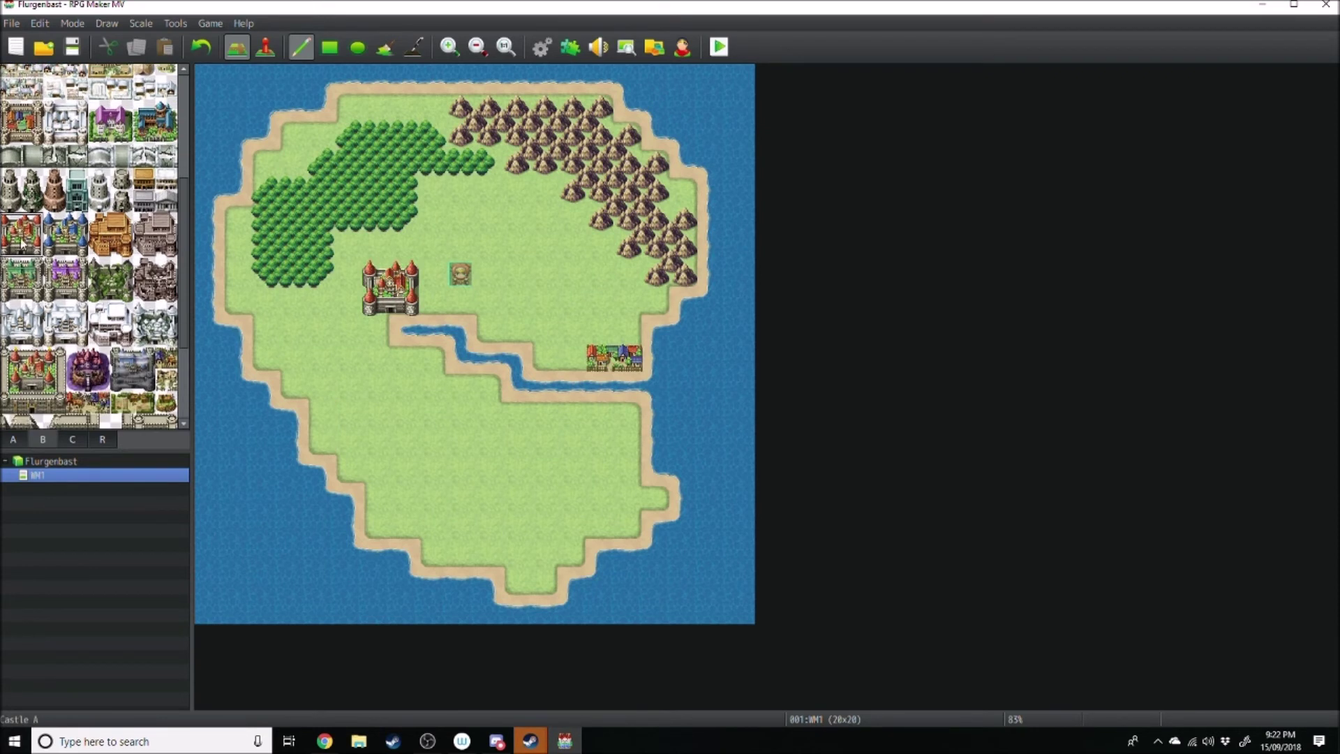
{"action": "left_click", "coordinate": [505, 485]}
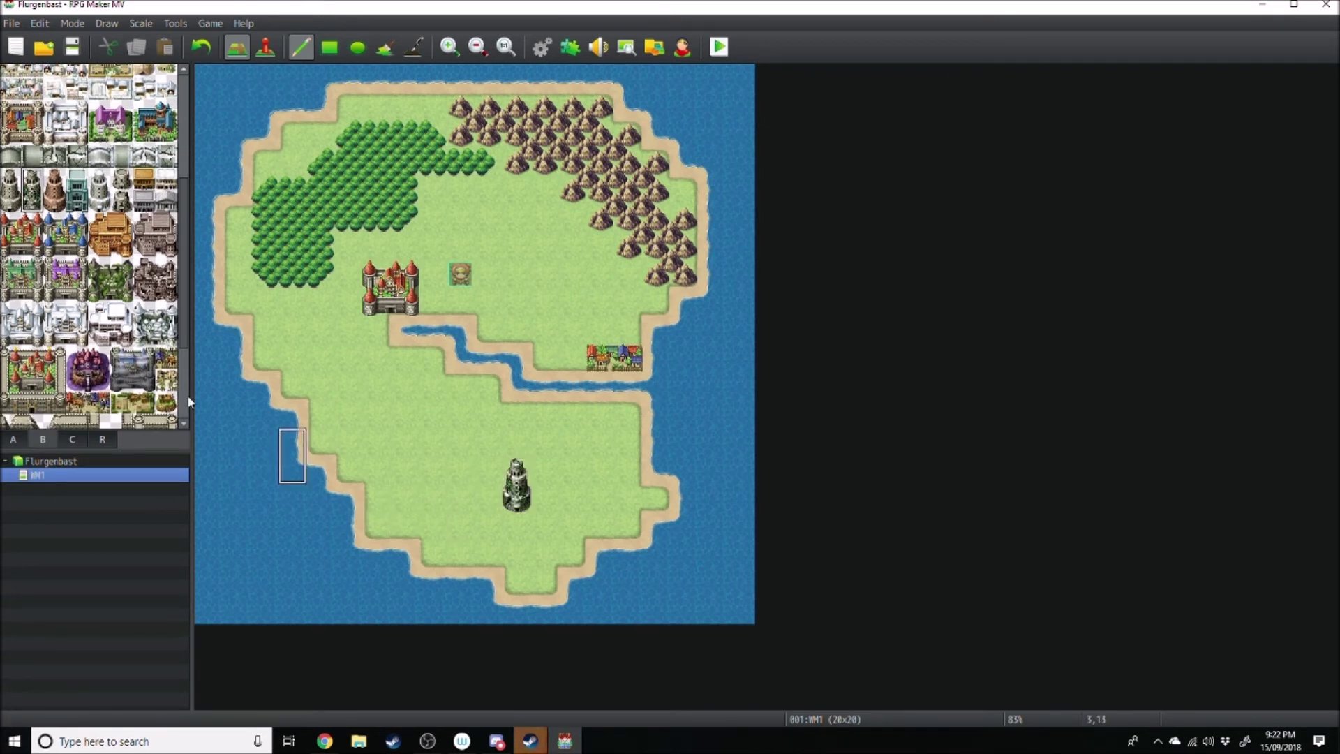
{"action": "key", "text": "ctrl+z"}
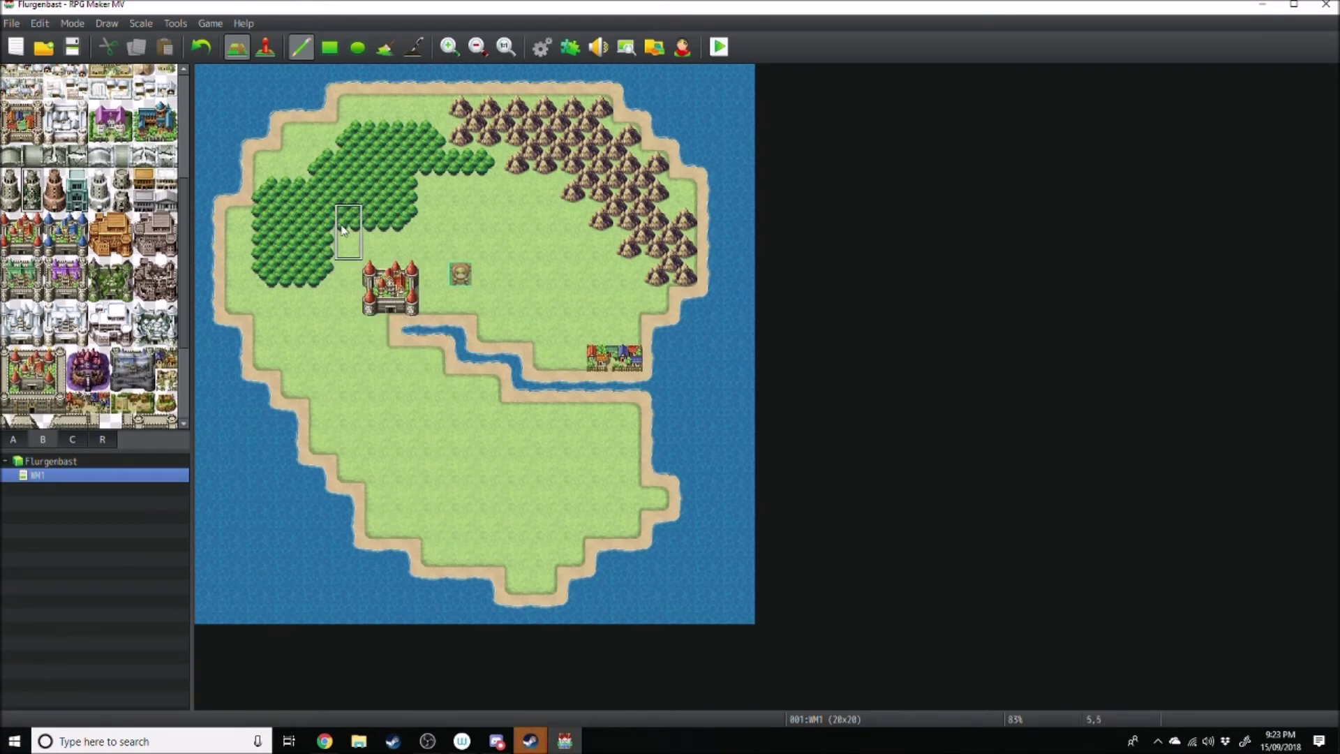
- Sample the forest tile, paint a forest patch in the island's southeast, and place Tower A (Ruins) on it
{"action": "right_click", "coordinate": [349, 223]}
{"action": "mouse_move", "coordinate": [534, 530]}
{"action": "left_mouse_down"}
{"action": "mouse_move", "coordinate": [542, 496]}
{"action": "mouse_move", "coordinate": [489, 498]}
{"action": "mouse_move", "coordinate": [531, 489]}
{"action": "mouse_move", "coordinate": [514, 469]}
{"action": "mouse_move", "coordinate": [568, 460]}
{"action": "mouse_move", "coordinate": [492, 487]}
{"action": "left_mouse_up"}
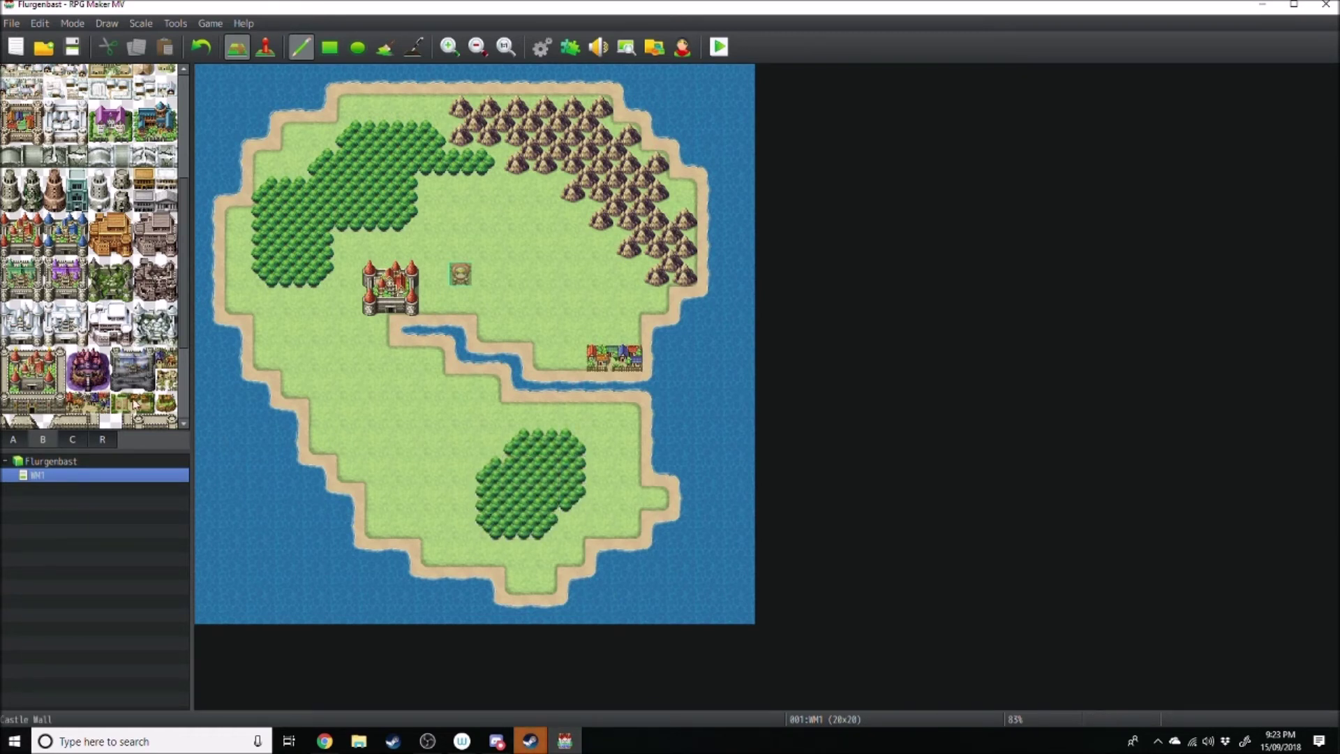
{"action": "left_click", "coordinate": [32, 199]}
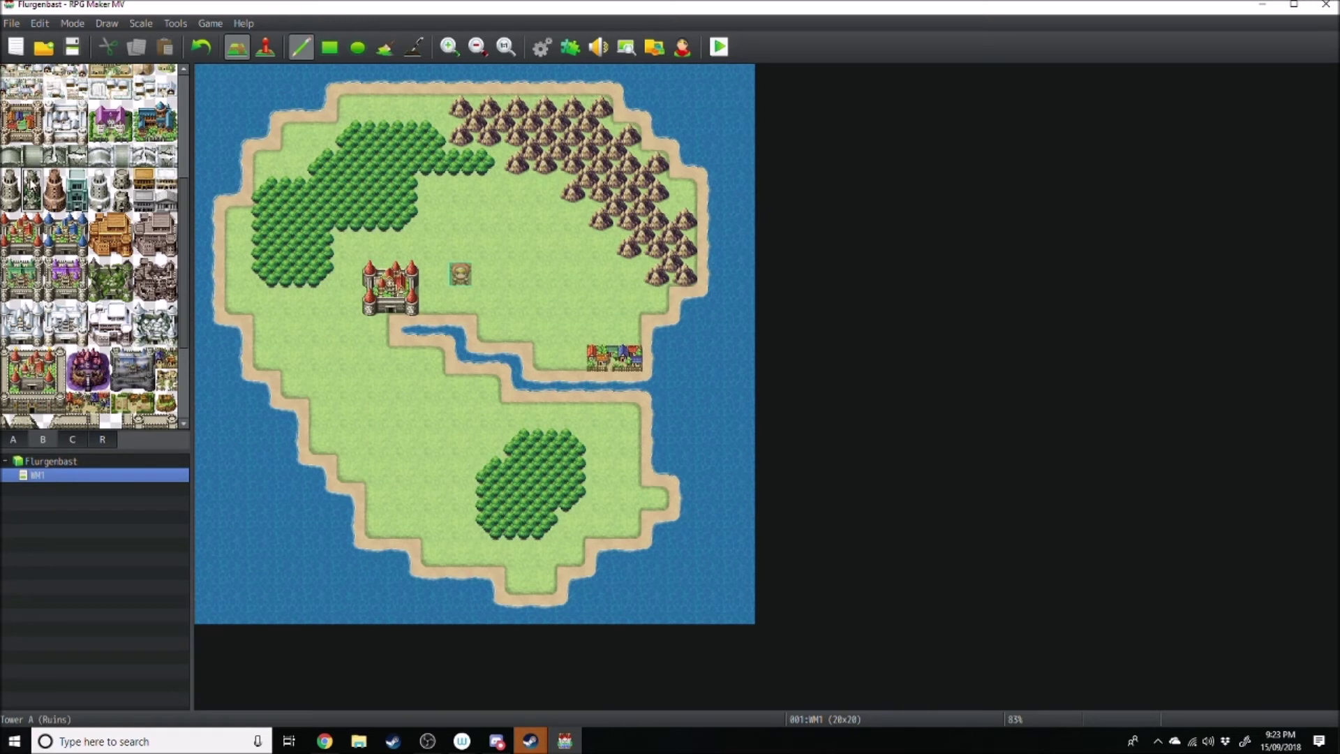
{"action": "left_click", "coordinate": [544, 464]}
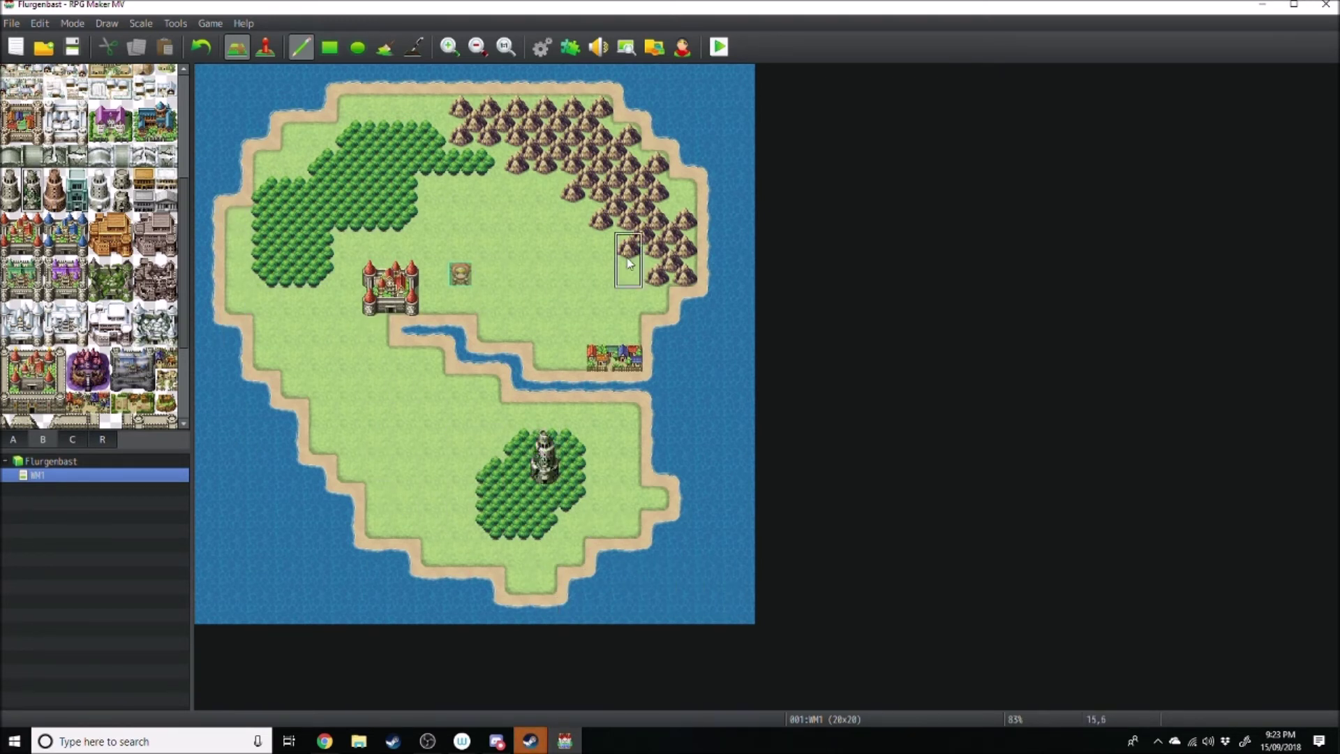
- Extend the mountain range southwest toward the island's centre, with a single forest tile just south of it
{"action": "right_click", "coordinate": [548, 271]}
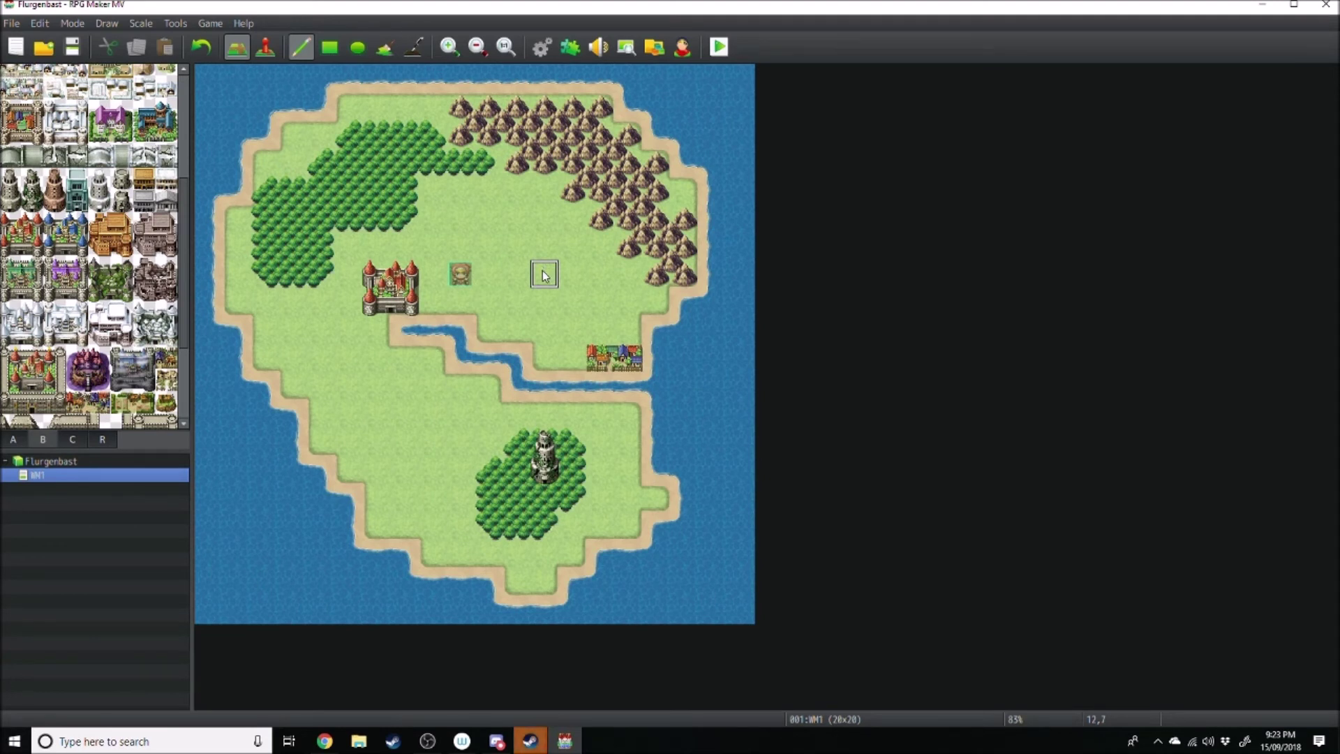
{"action": "mouse_move", "coordinate": [712, 368]}
{"action": "left_mouse_down"}
{"action": "mouse_move", "coordinate": [718, 394]}
{"action": "mouse_move", "coordinate": [738, 363]}
{"action": "left_mouse_up"}
{"action": "key", "text": "ctrl+z"}
{"action": "mouse_move", "coordinate": [521, 275]}
{"action": "left_mouse_down"}
{"action": "mouse_move", "coordinate": [541, 250]}
{"action": "mouse_move", "coordinate": [518, 250]}
{"action": "mouse_move", "coordinate": [607, 230]}
{"action": "mouse_move", "coordinate": [516, 258]}
{"action": "mouse_move", "coordinate": [572, 244]}
{"action": "left_mouse_up"}
{"action": "scroll", "coordinate": [504, 382], "scroll_direction": "down", "scroll_amount": 1, "text": "ctrl"}
{"action": "scroll", "coordinate": [504, 383], "scroll_direction": "down", "scroll_amount": 1, "text": "ctrl"}
{"action": "scroll", "coordinate": [503, 383], "scroll_direction": "up", "scroll_amount": 2, "text": "ctrl"}
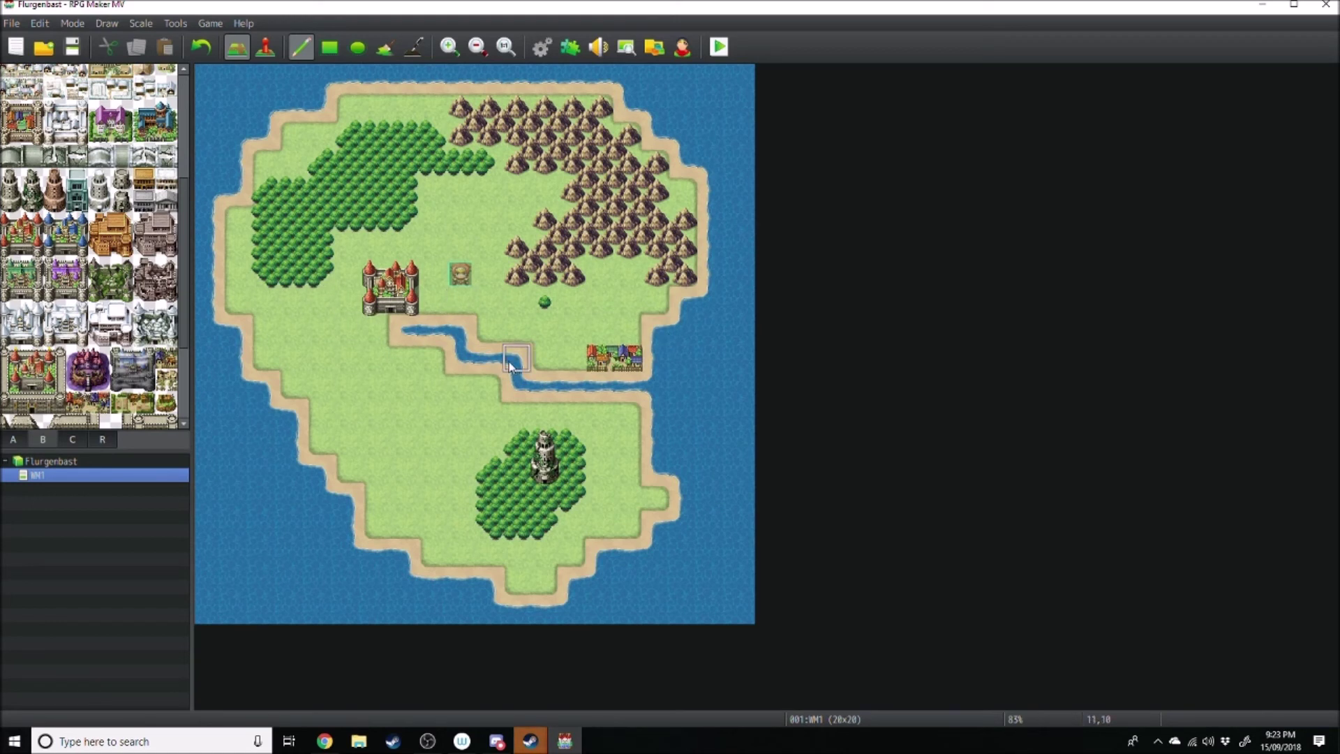
- Extend the northwestern forest along its southern edge and down to the west coast at tile 1,8
{"action": "left_click", "coordinate": [461, 330]}
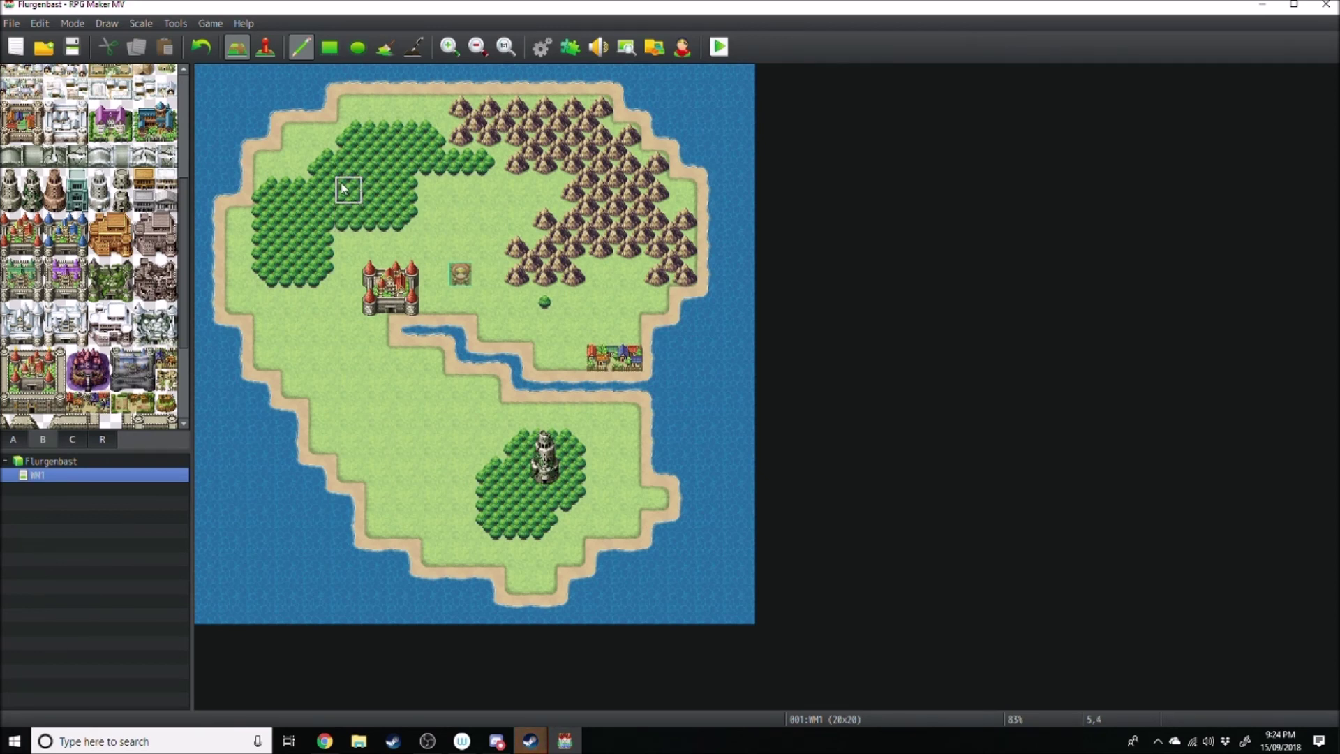
{"action": "left_click", "coordinate": [349, 244]}
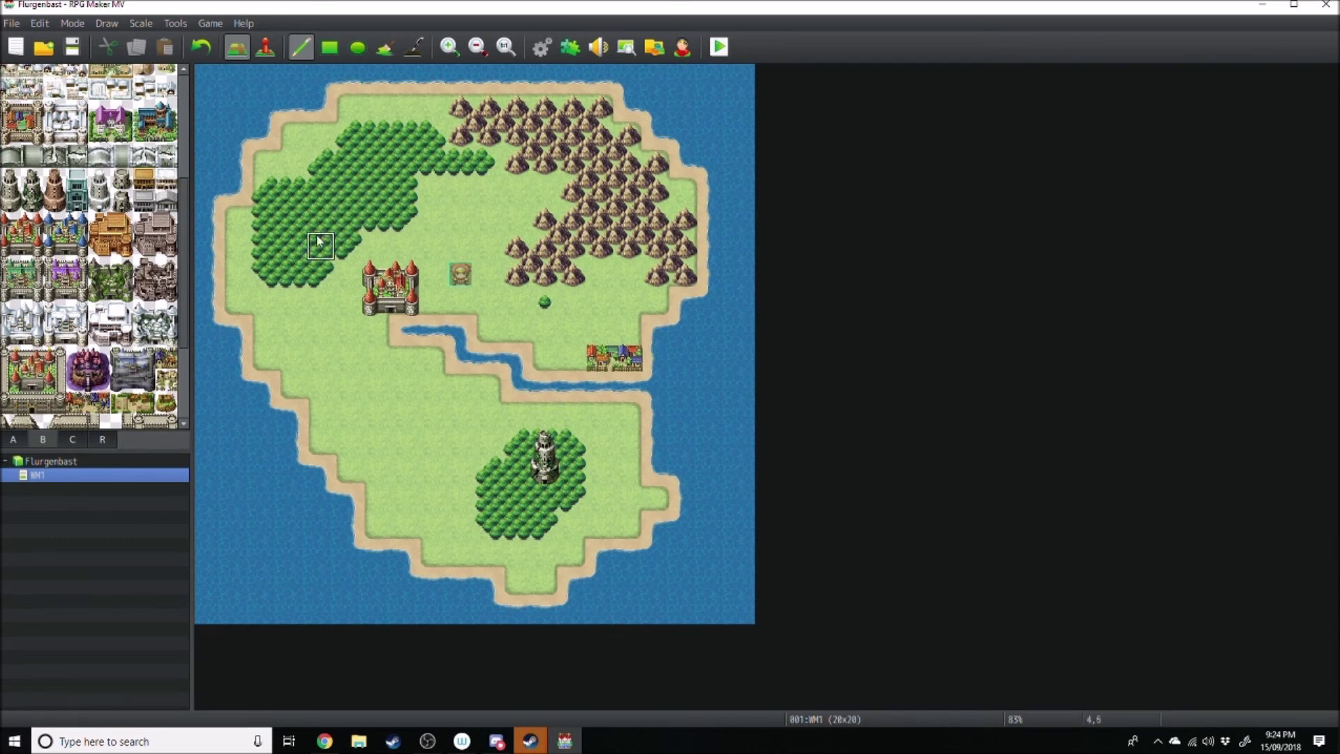
{"action": "left_click", "coordinate": [254, 304]}
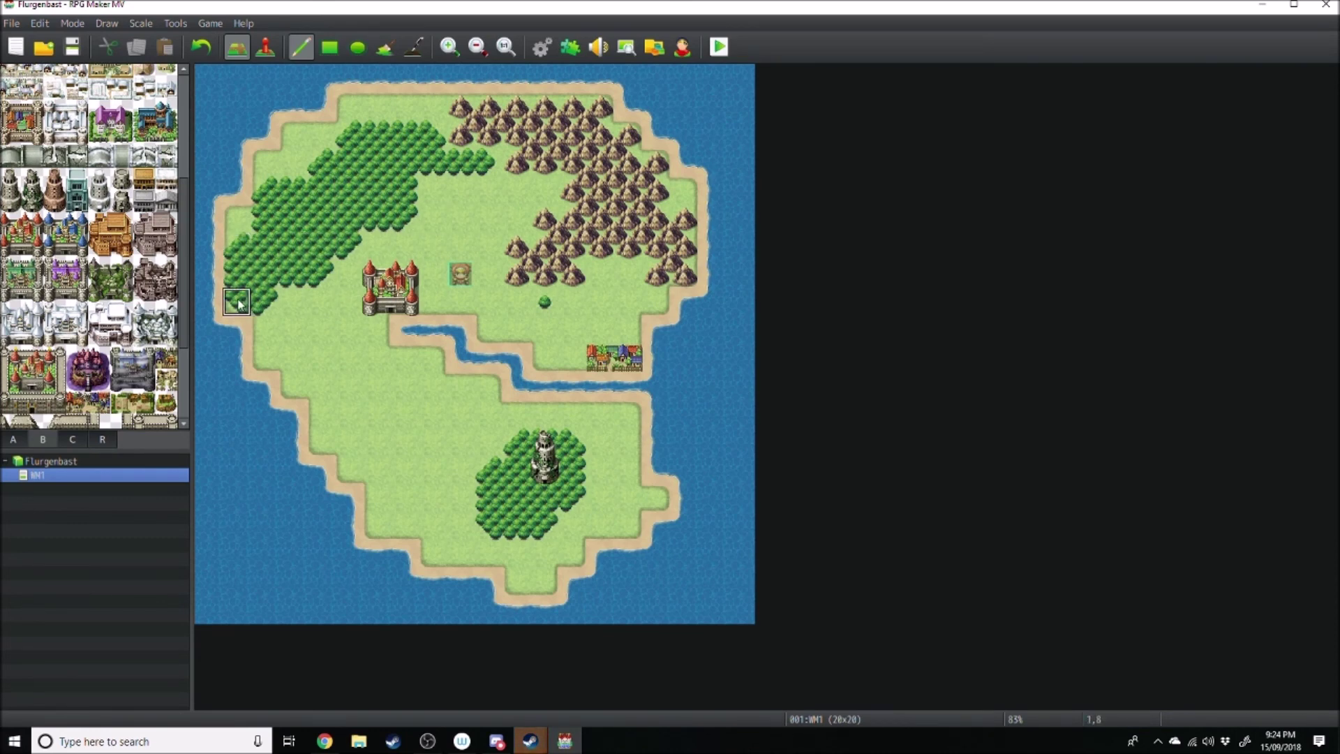